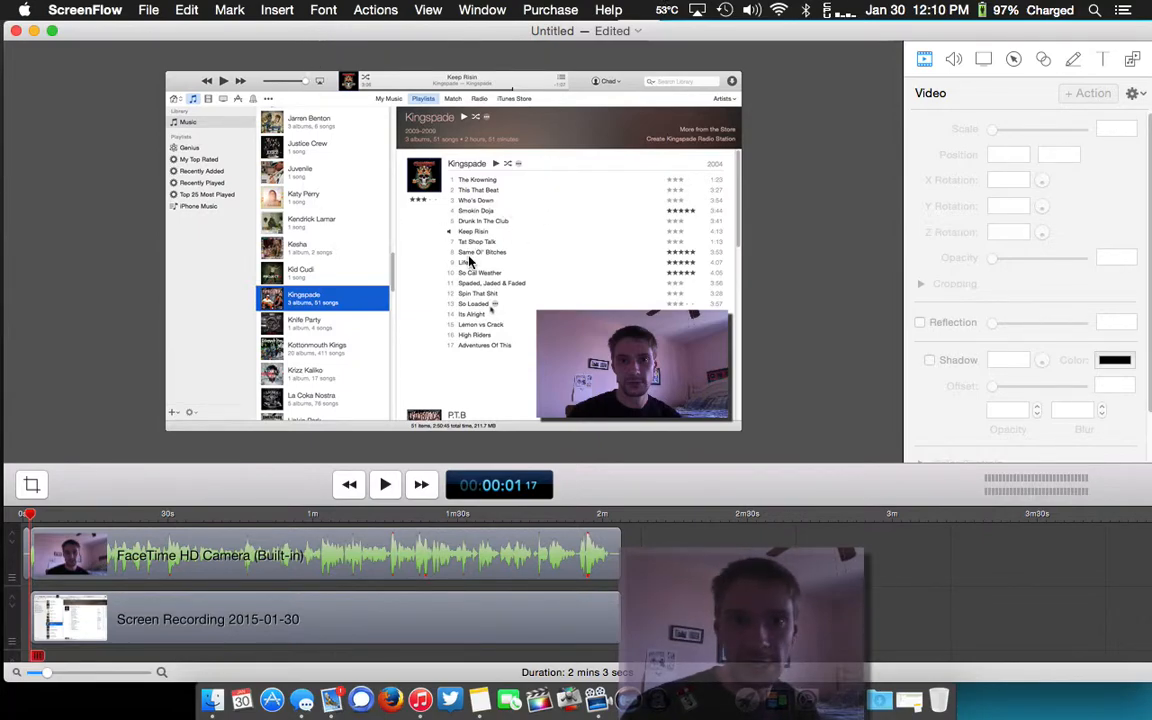
- Try moving the webcam overlay to about -285, -52 on the canvas and check the short opening piece of its split clip
{"action": "left_click_drag", "start_coordinate": [615, 412], "coordinate": [200, 279]}
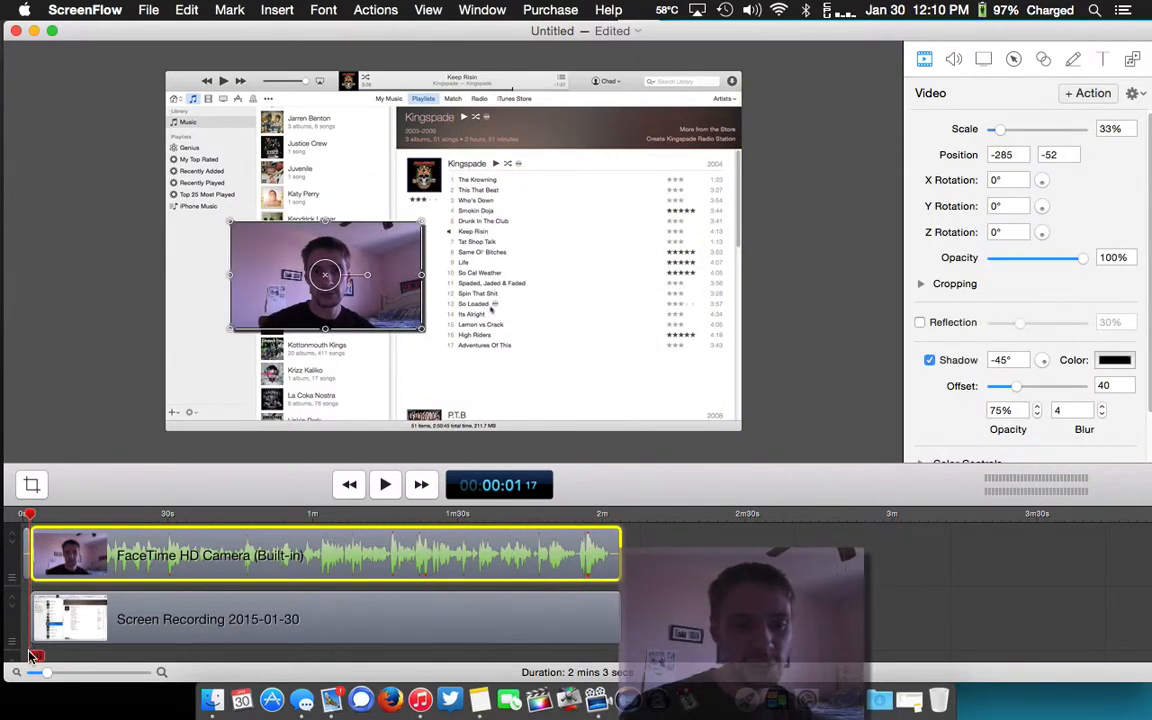
{"action": "left_click", "coordinate": [27, 557]}
{"action": "scroll", "coordinate": [111, 628], "scroll_direction": "down", "scroll_amount": 1}
{"action": "scroll", "coordinate": [111, 628], "scroll_direction": "up", "scroll_amount": 1}
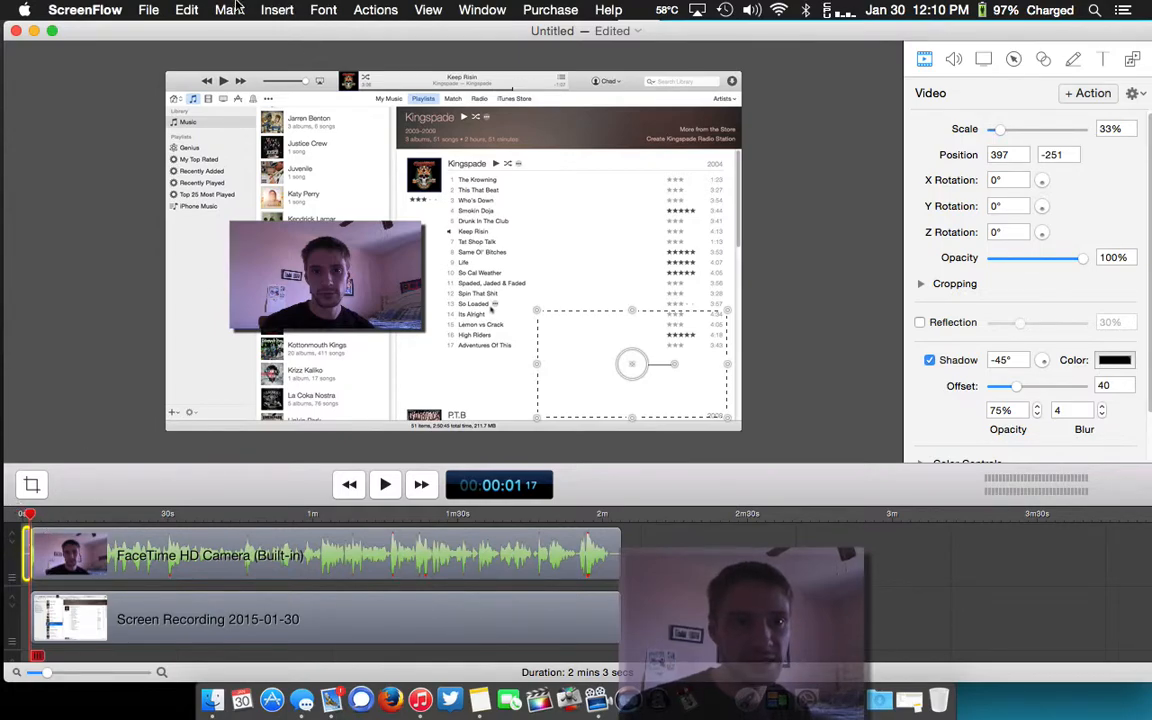
- Undo the webcam overlay's position change and the split near the start of both clips
{"action": "left_click", "coordinate": [190, 10]}
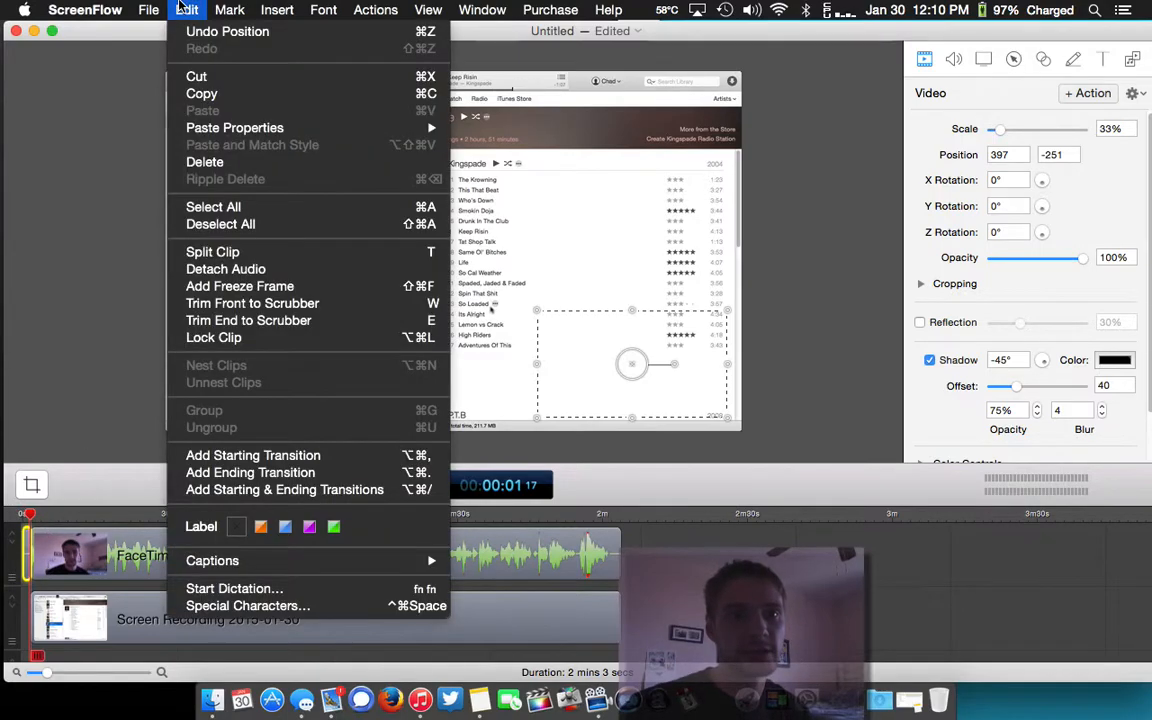
{"action": "left_click", "coordinate": [232, 32]}
{"action": "left_click", "coordinate": [186, 8]}
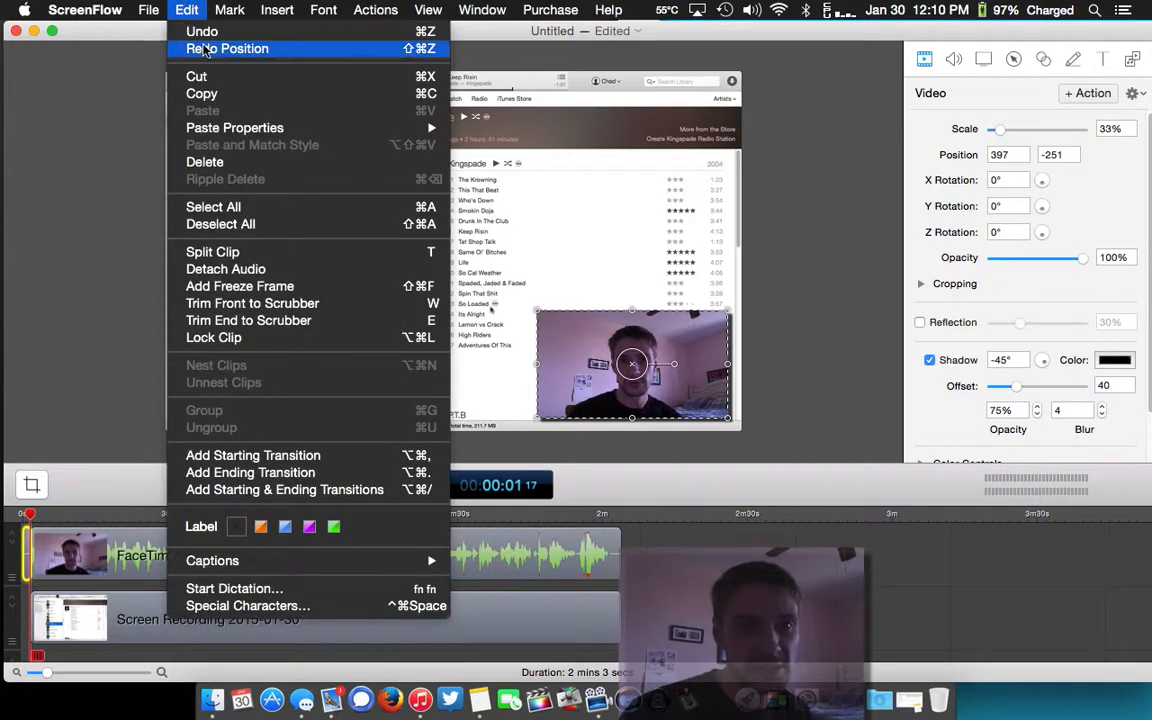
{"action": "left_click", "coordinate": [195, 8]}
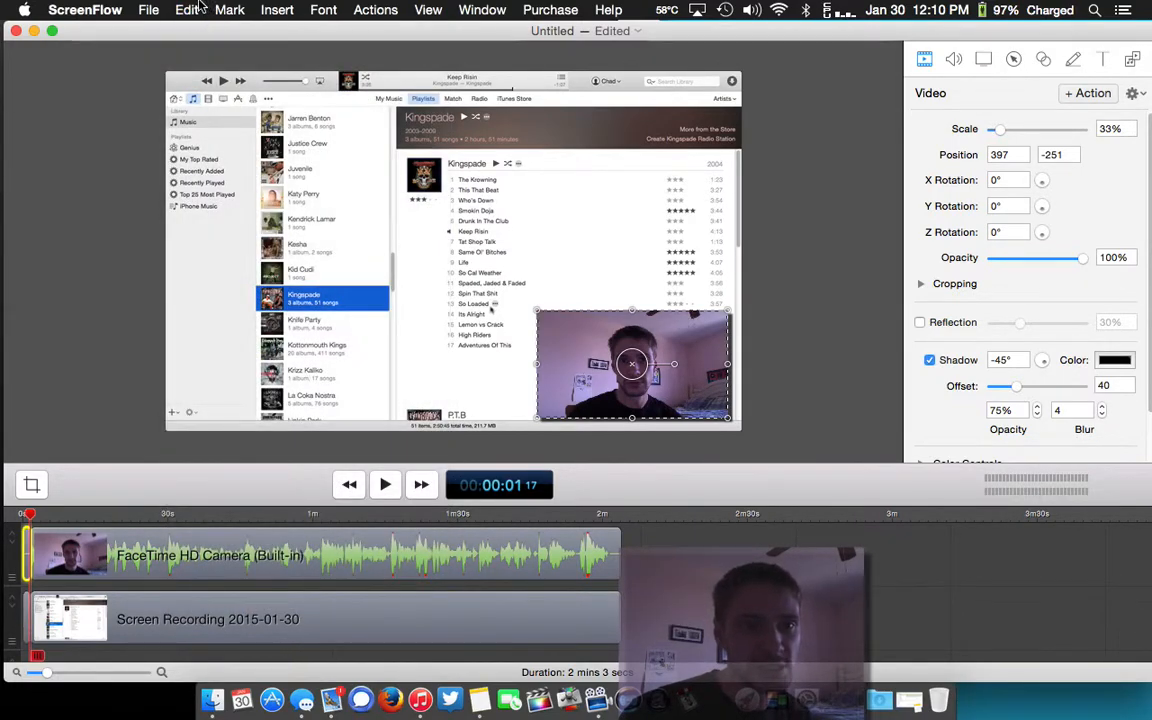
{"action": "left_click", "coordinate": [190, 9]}
{"action": "left_click", "coordinate": [204, 33]}
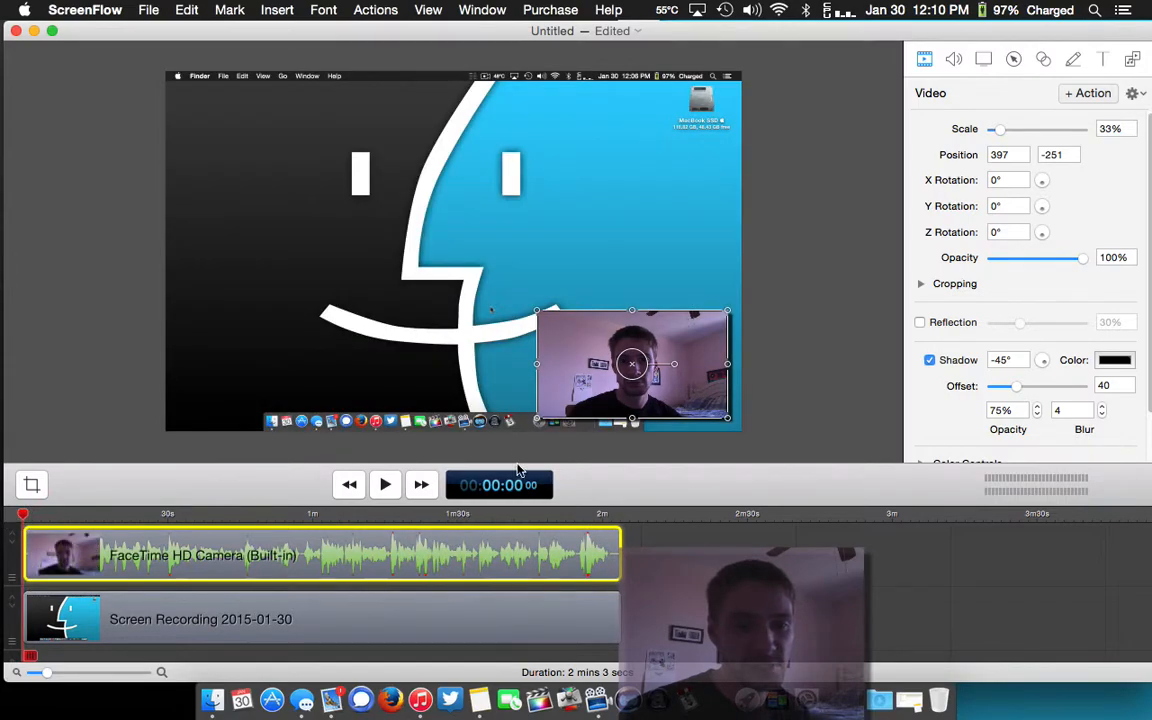
- Play the opening briefly, then split both clips at about 00:00:01;09
{"action": "left_click", "coordinate": [385, 485]}
{"action": "left_click", "coordinate": [385, 485]}
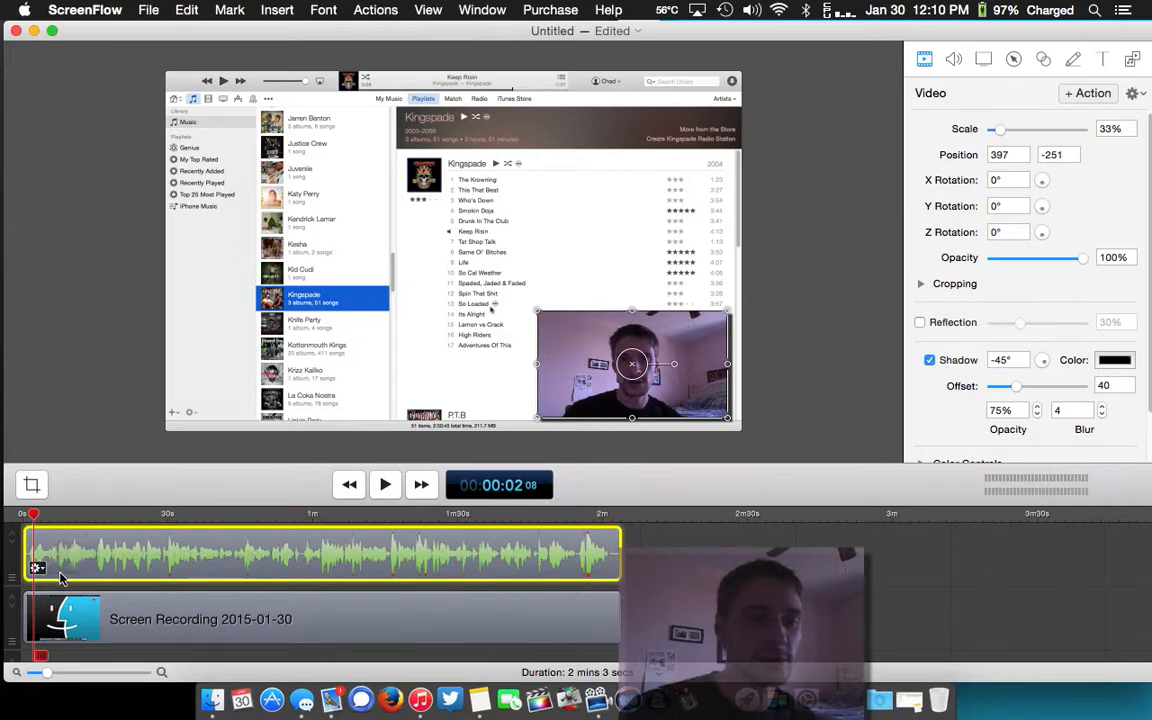
{"action": "scroll", "coordinate": [58, 582], "scroll_direction": "up", "scroll_amount": 5}
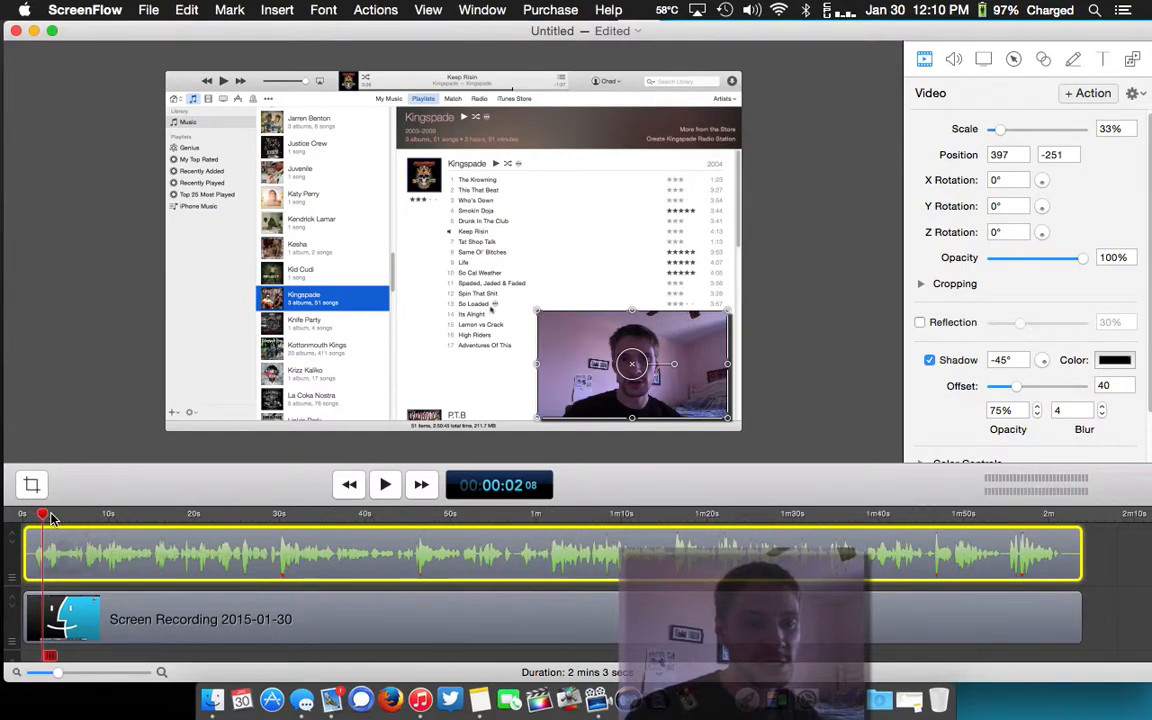
{"action": "left_click_drag", "start_coordinate": [42, 515], "coordinate": [34, 518]}
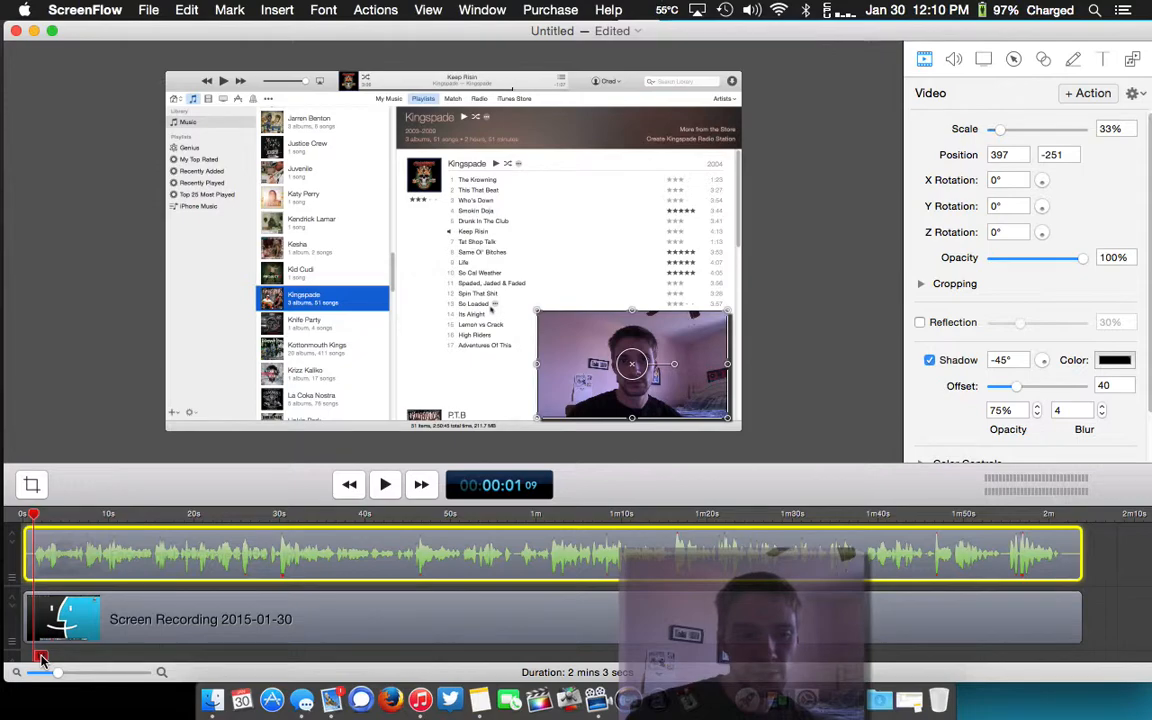
{"action": "left_click", "coordinate": [41, 659]}
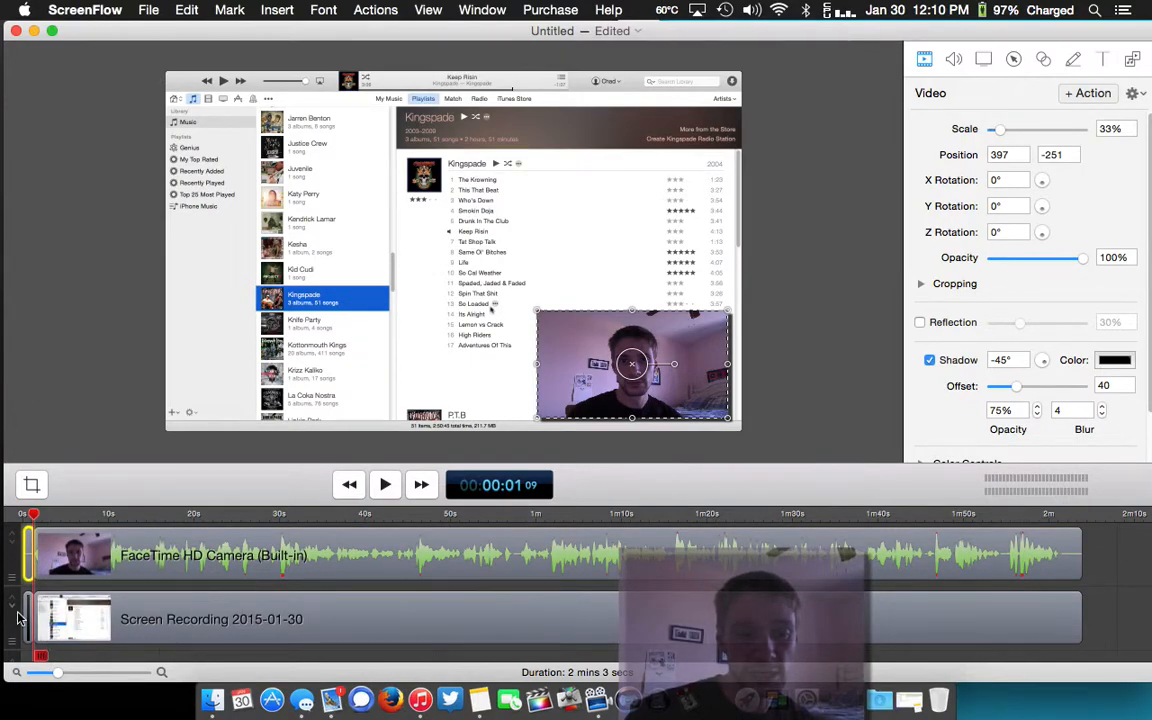
- Delete the short opening pieces of the camera and screen recording clips and move the remaining clips to the timeline start
{"action": "left_click", "coordinate": [30, 620]}
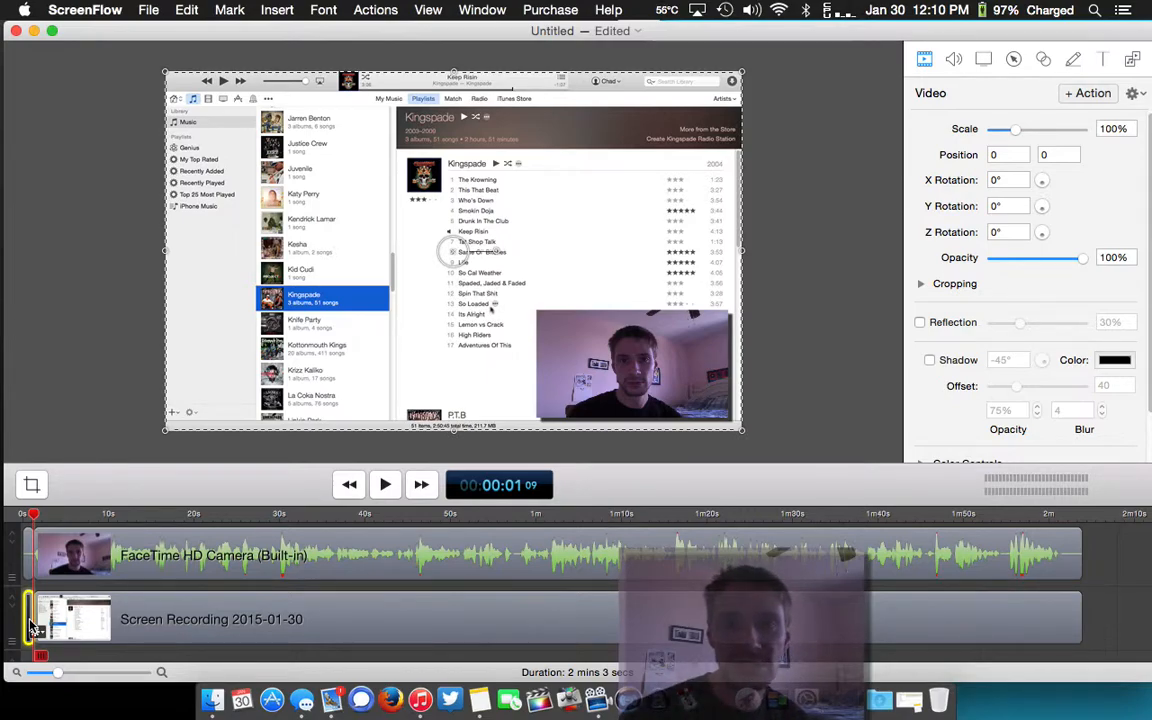
{"action": "left_click", "coordinate": [28, 548]}
{"action": "key", "text": "Delete"}
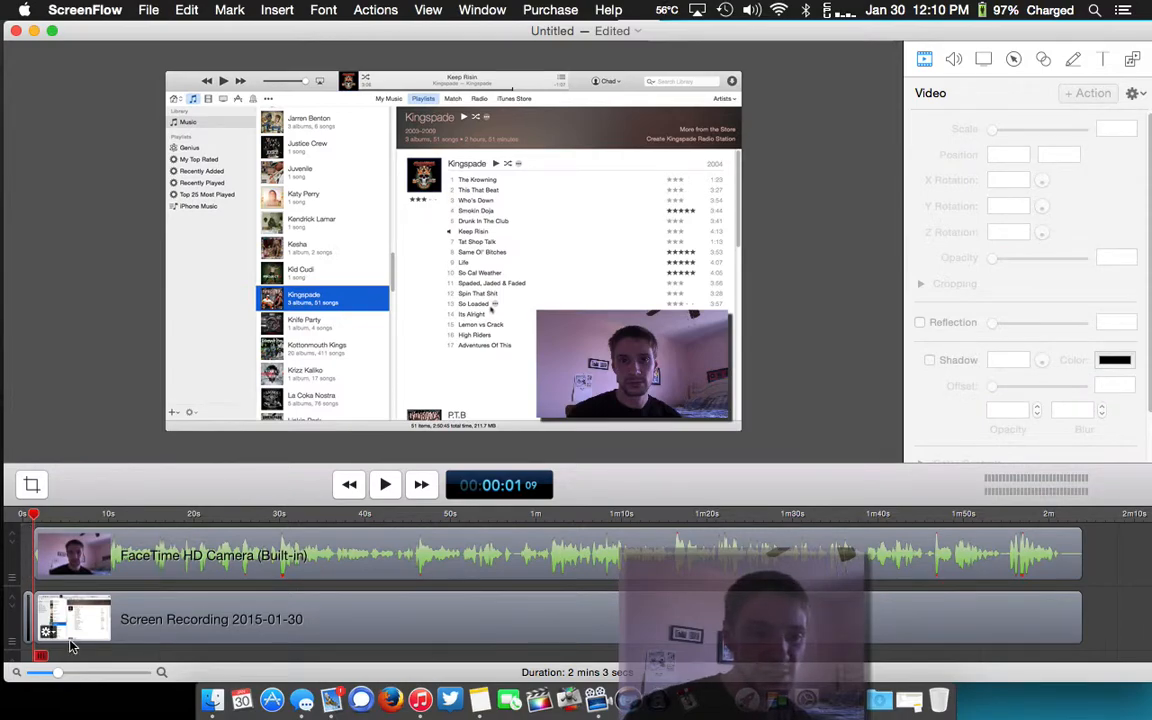
{"action": "left_click", "coordinate": [28, 614]}
{"action": "key", "text": "Delete"}
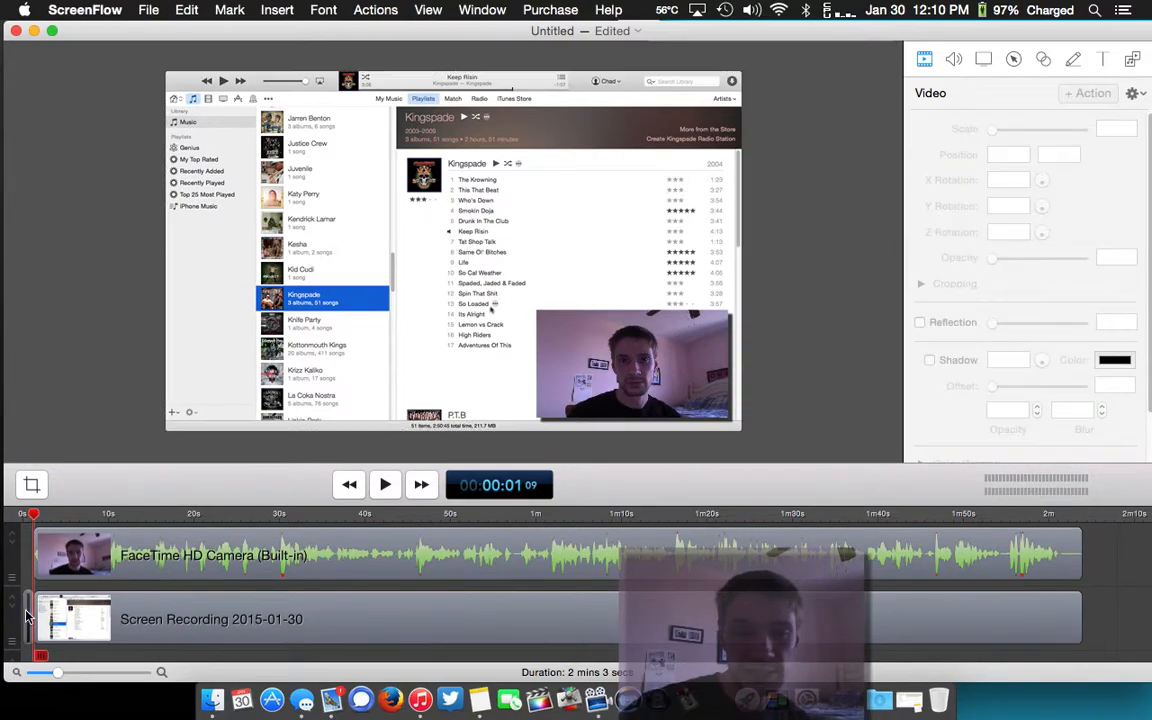
{"action": "left_click", "coordinate": [205, 551]}
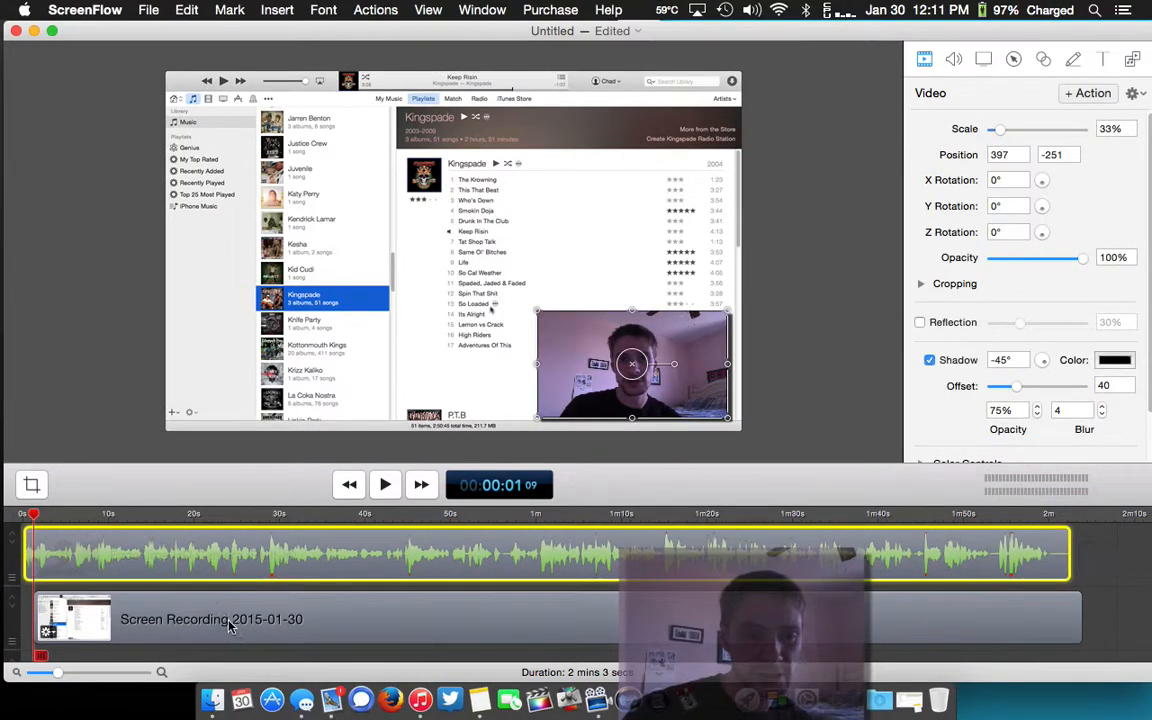
{"action": "left_click", "coordinate": [145, 624]}
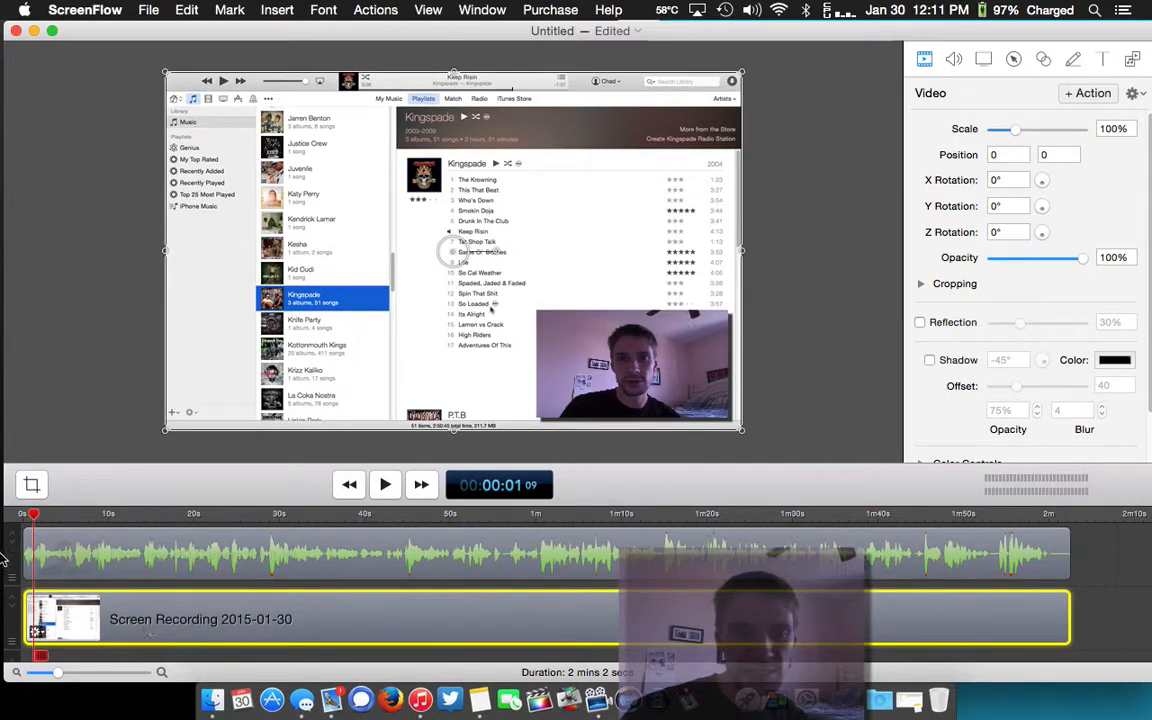
- Split both clips at about 00:01:59;29 and delete the leftover end pieces
{"action": "left_click_drag", "start_coordinate": [34, 515], "coordinate": [1048, 514]}
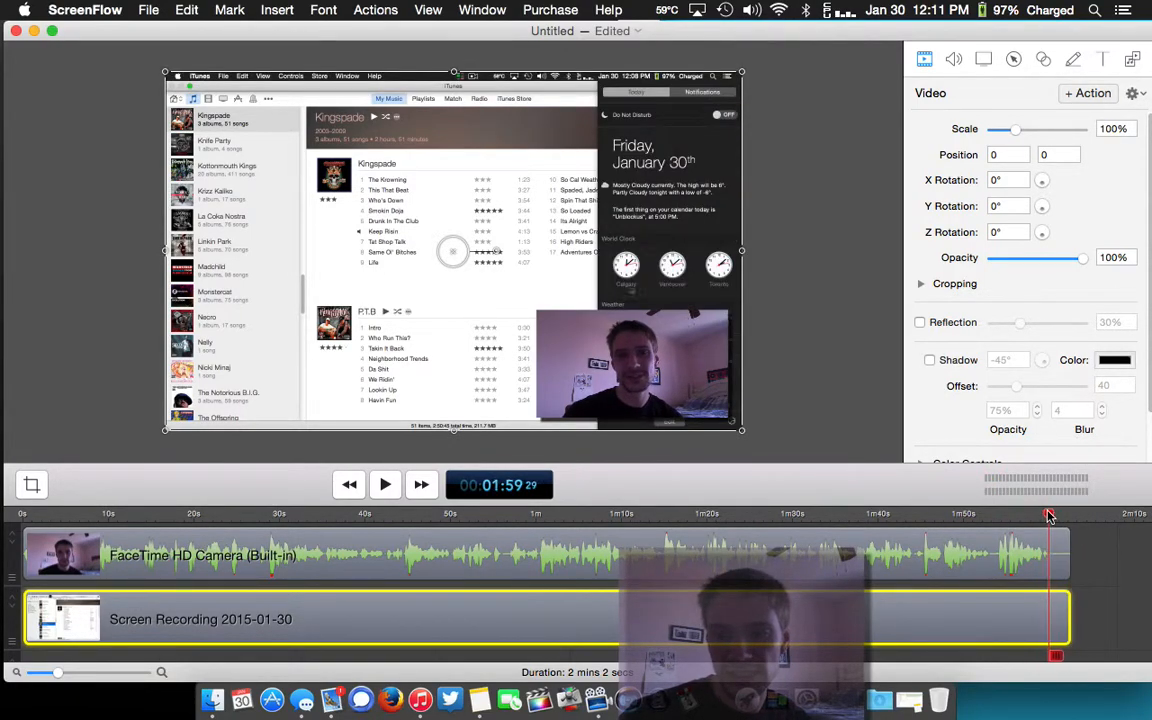
{"action": "left_click", "coordinate": [1056, 662]}
{"action": "left_click", "coordinate": [1061, 563]}
{"action": "key", "text": "Delete"}
- Move the webcam overlay to the lower-left area of the canvas and shrink it to about 24% scale
{"action": "left_click", "coordinate": [645, 352]}
{"action": "left_click_drag", "start_coordinate": [645, 352], "coordinate": [284, 342]}
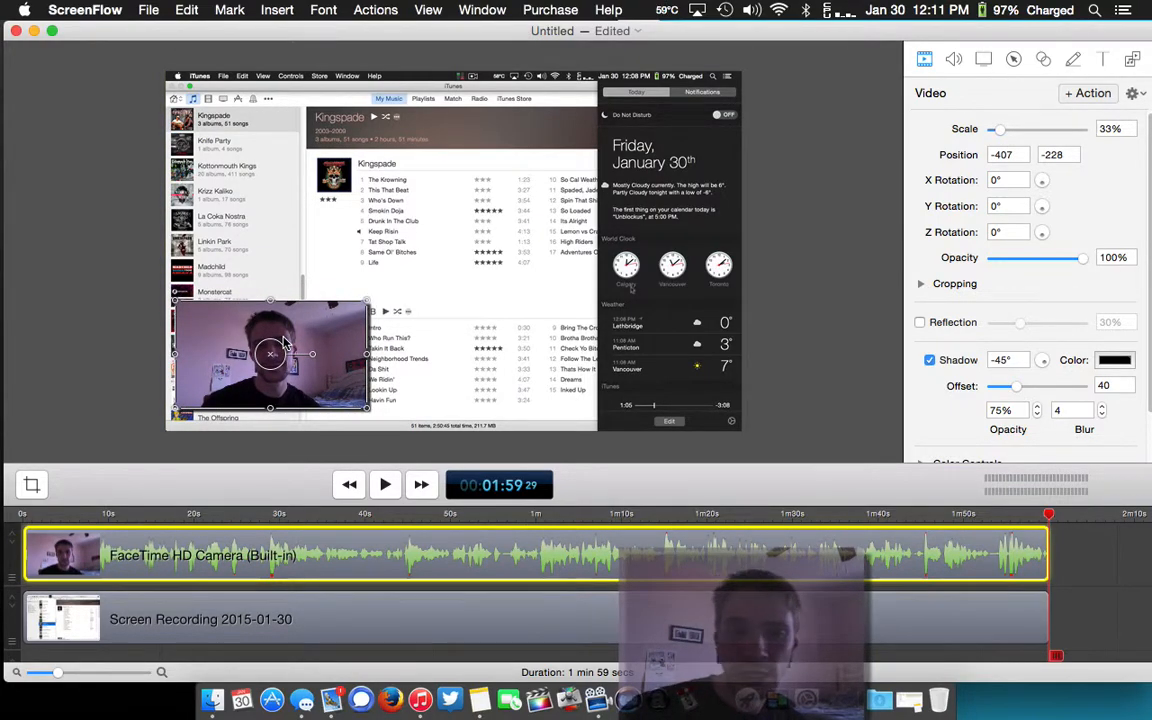
{"action": "left_click", "coordinate": [38, 518]}
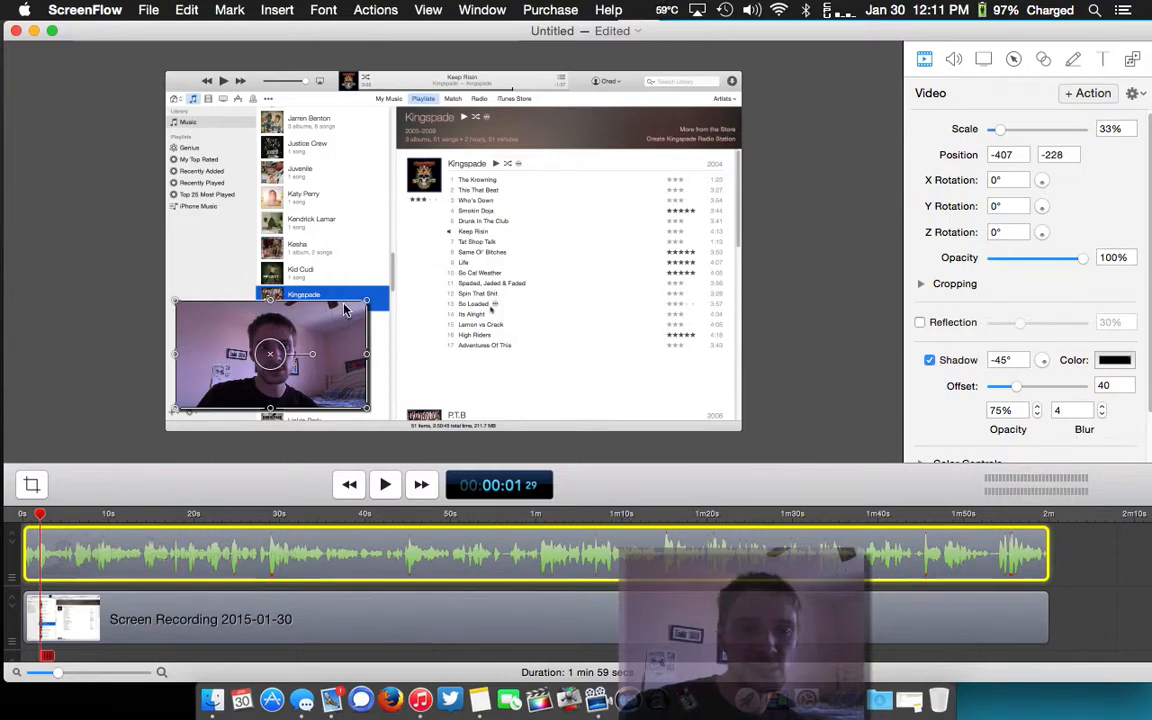
{"action": "left_click_drag", "start_coordinate": [364, 302], "coordinate": [317, 335]}
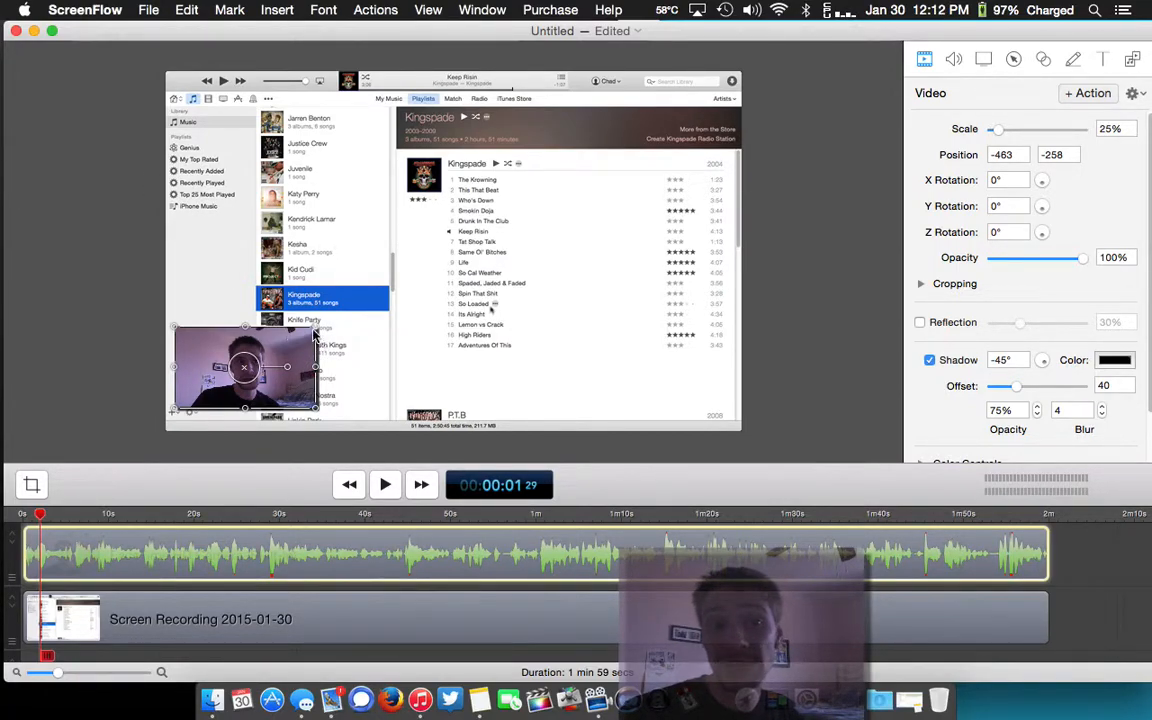
{"action": "mouse_move", "coordinate": [317, 328]}
{"action": "left_mouse_down"}
{"action": "mouse_move", "coordinate": [660, 172]}
{"action": "mouse_move", "coordinate": [694, 141]}
{"action": "mouse_move", "coordinate": [617, 219]}
{"action": "mouse_move", "coordinate": [625, 180]}
{"action": "mouse_move", "coordinate": [614, 168]}
{"action": "mouse_move", "coordinate": [625, 162]}
{"action": "mouse_move", "coordinate": [586, 180]}
{"action": "mouse_move", "coordinate": [478, 162]}
{"action": "mouse_move", "coordinate": [480, 176]}
{"action": "mouse_move", "coordinate": [411, 265]}
{"action": "mouse_move", "coordinate": [296, 352]}
{"action": "mouse_move", "coordinate": [305, 337]}
{"action": "left_mouse_up"}
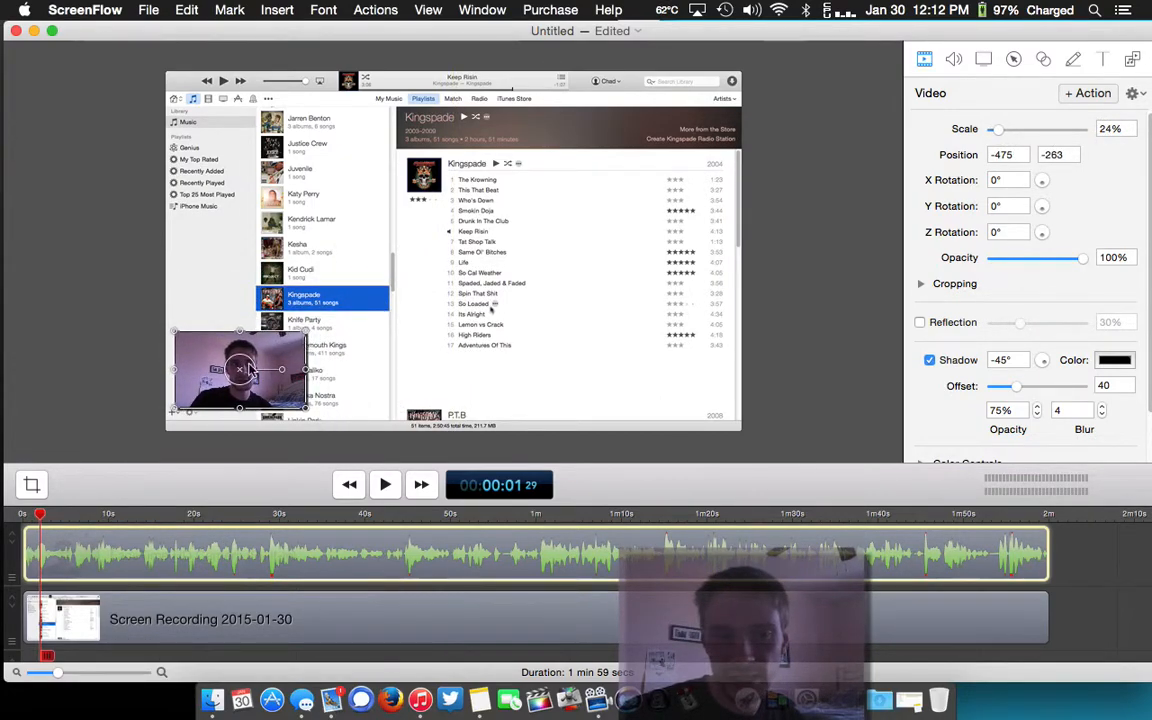
{"action": "mouse_move", "coordinate": [240, 375]}
{"action": "left_mouse_down"}
{"action": "mouse_move", "coordinate": [228, 340]}
{"action": "mouse_move", "coordinate": [246, 358]}
{"action": "left_mouse_up"}
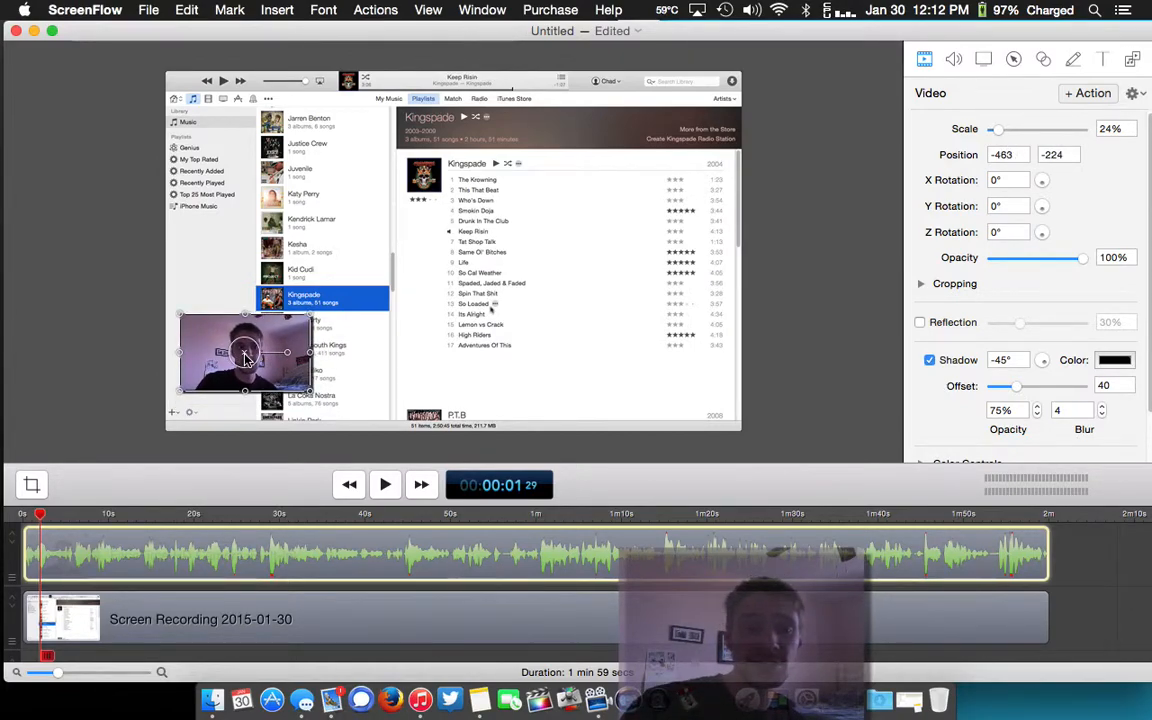
{"action": "left_click", "coordinate": [581, 319]}
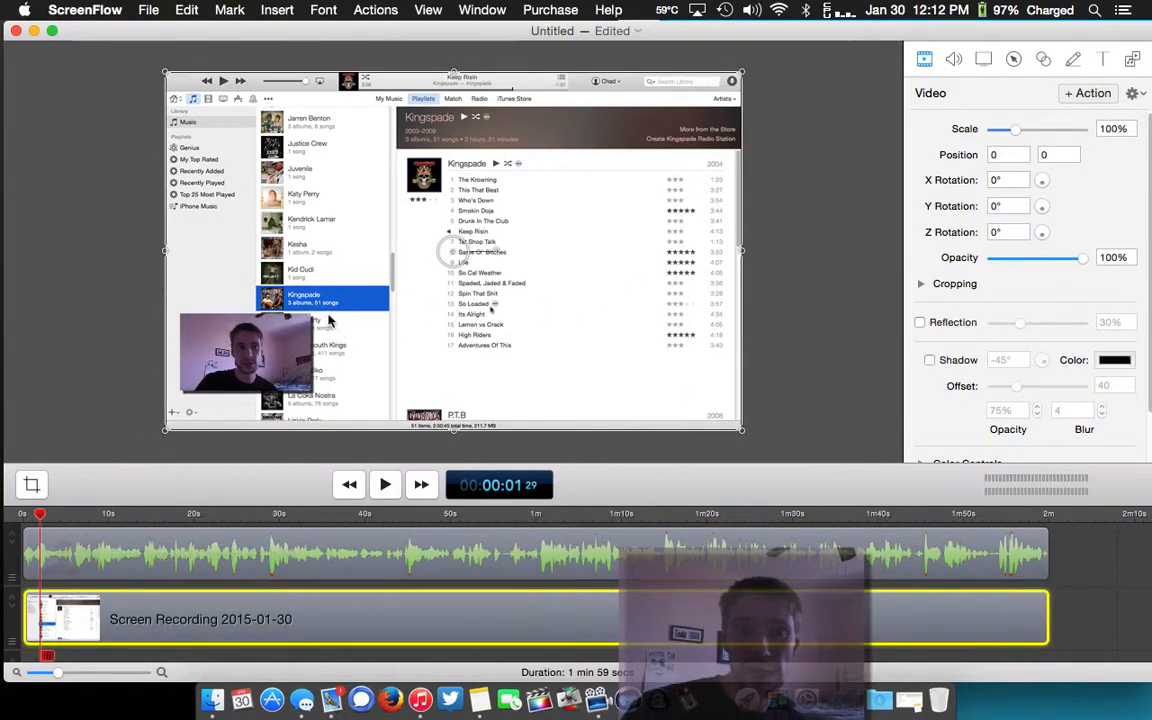
{"action": "left_click", "coordinate": [295, 569]}
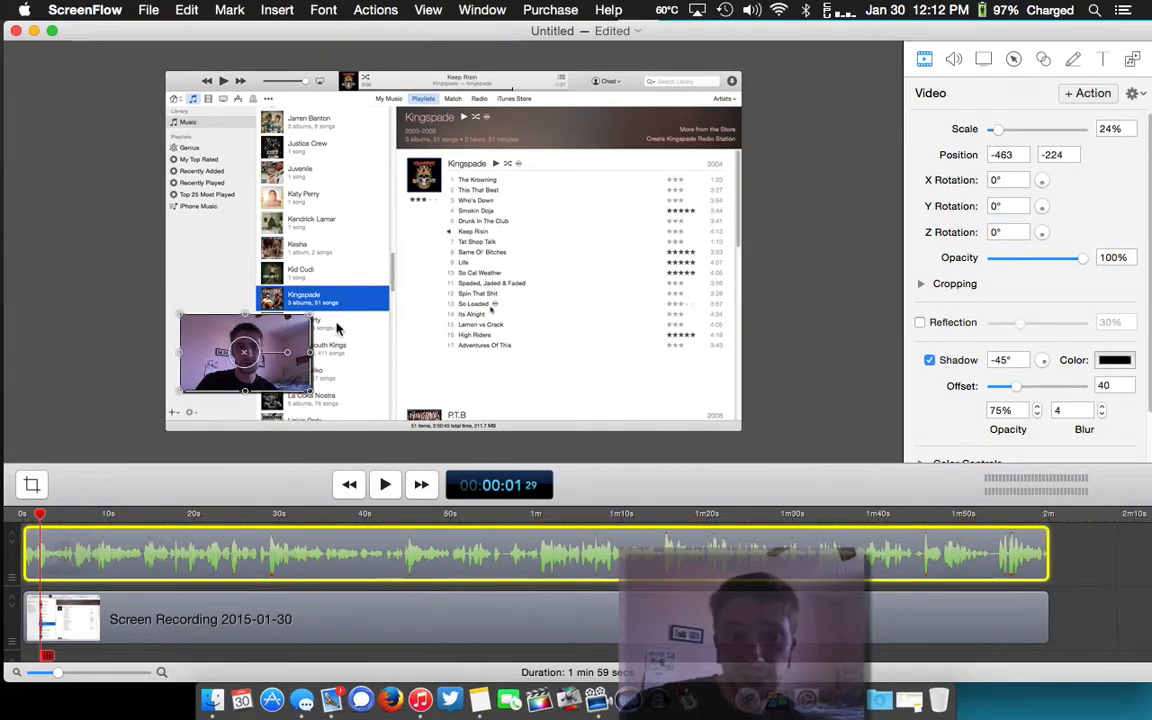
{"action": "left_click_drag", "start_coordinate": [304, 314], "coordinate": [316, 340]}
- Scale the screen recording to about 89% at position 80, 15, and move the webcam overlay to about -495, -184
{"action": "left_click_drag", "start_coordinate": [518, 174], "coordinate": [570, 163]}
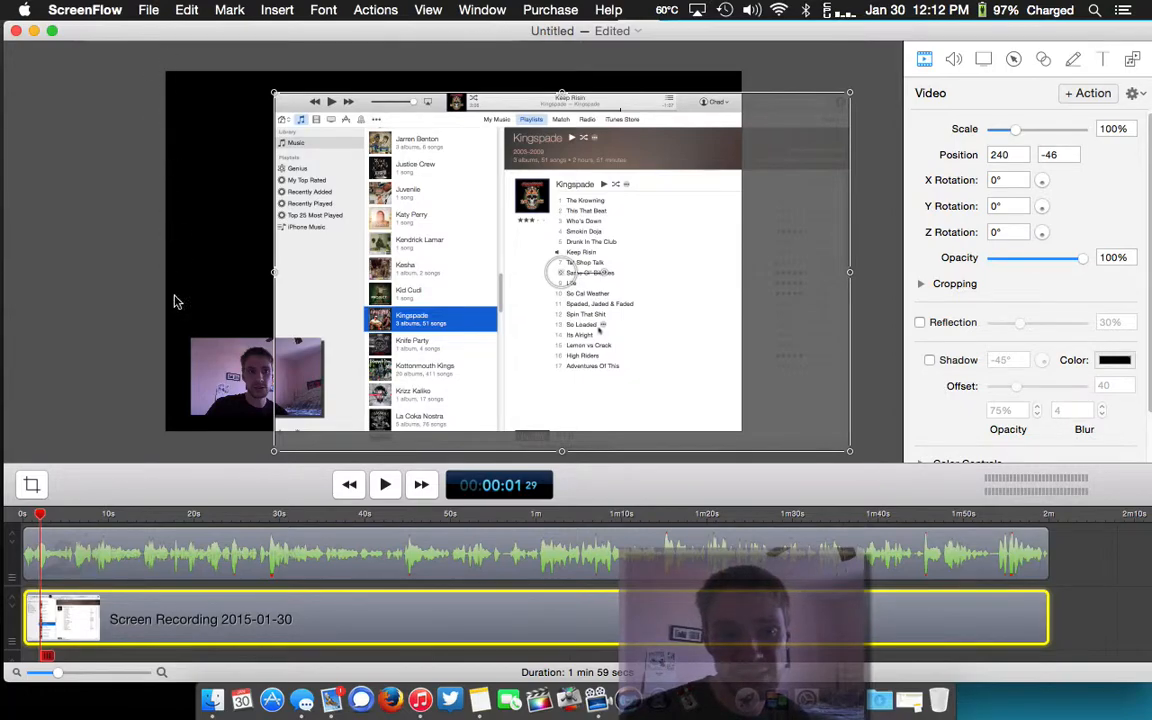
{"action": "left_click_drag", "start_coordinate": [372, 234], "coordinate": [245, 198]}
{"action": "left_click_drag", "start_coordinate": [168, 86], "coordinate": [247, 121]}
{"action": "left_click_drag", "start_coordinate": [320, 190], "coordinate": [312, 156]}
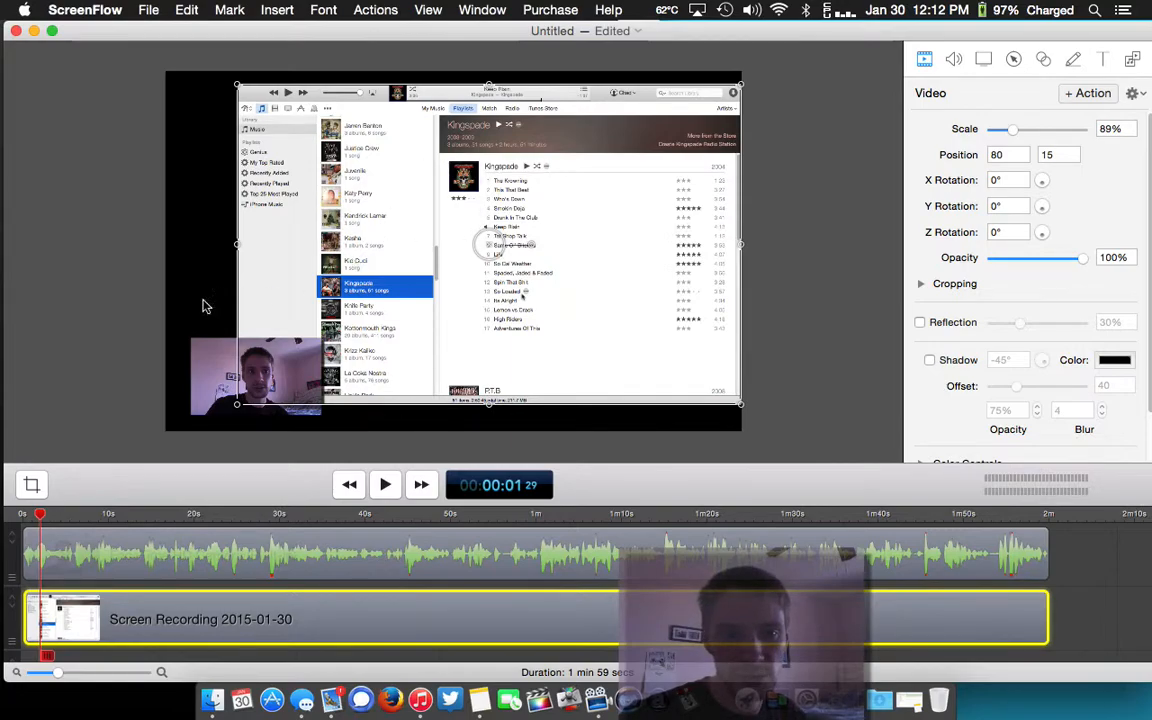
{"action": "left_click_drag", "start_coordinate": [210, 394], "coordinate": [190, 352]}
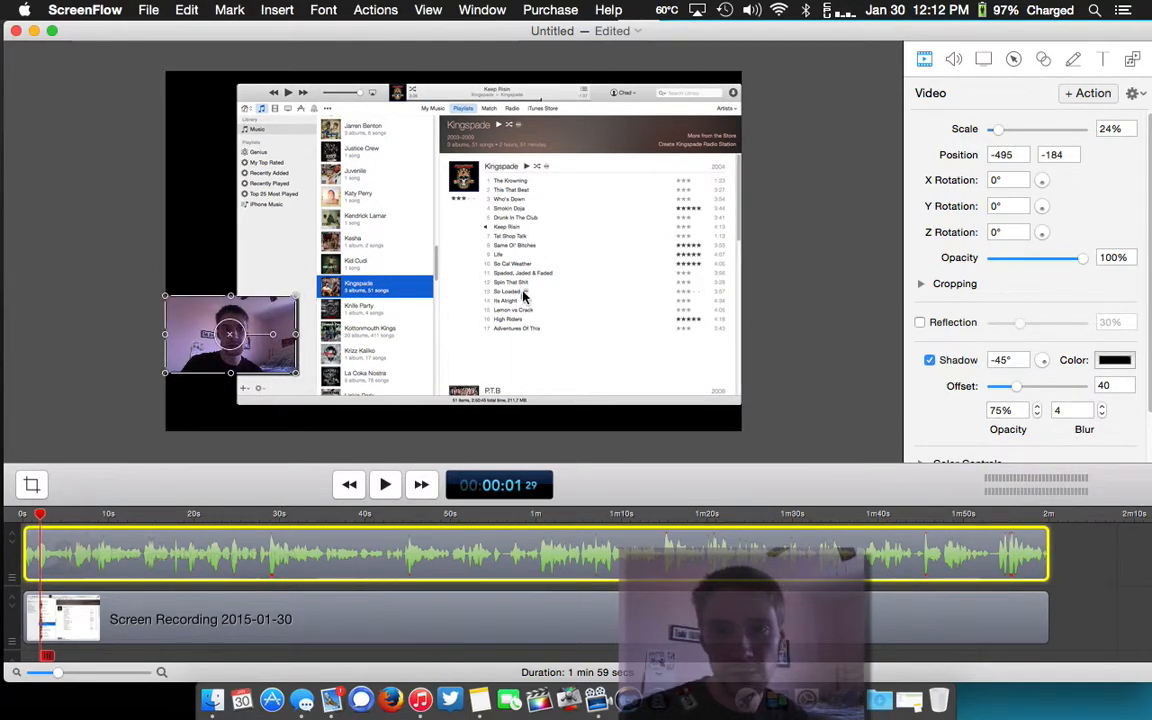
- Try a -44° shadow on the screen recording, then turn the shadow off
{"action": "left_click", "coordinate": [476, 272]}
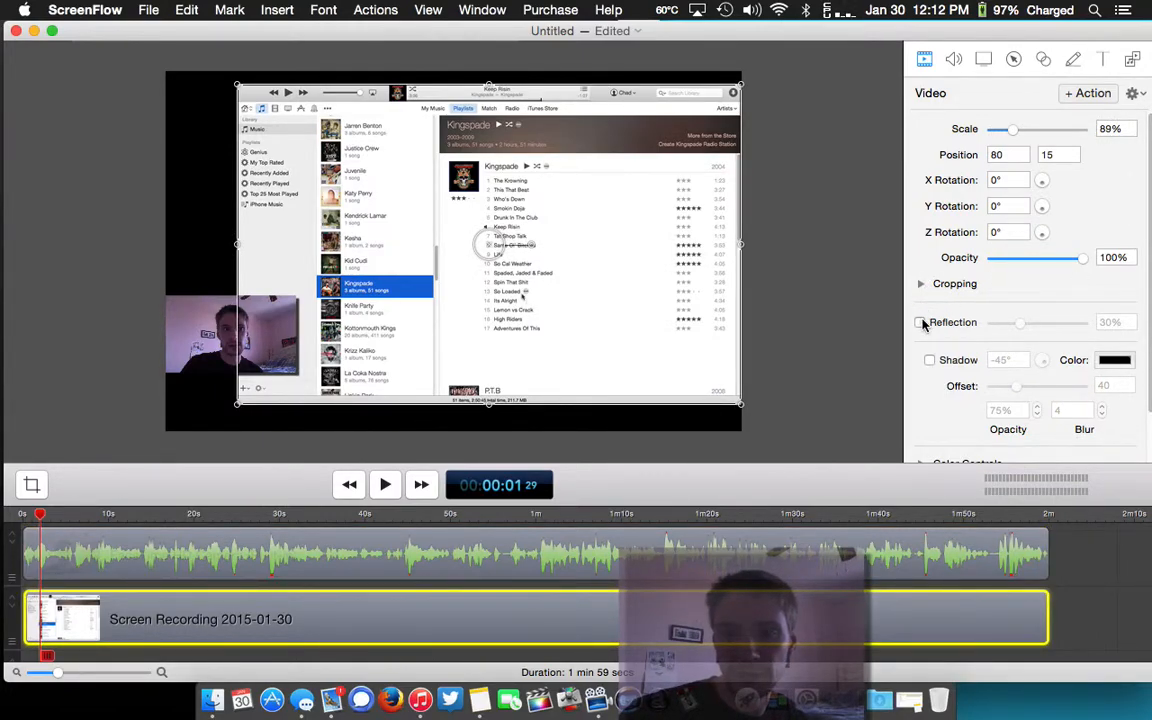
{"action": "left_click", "coordinate": [929, 361]}
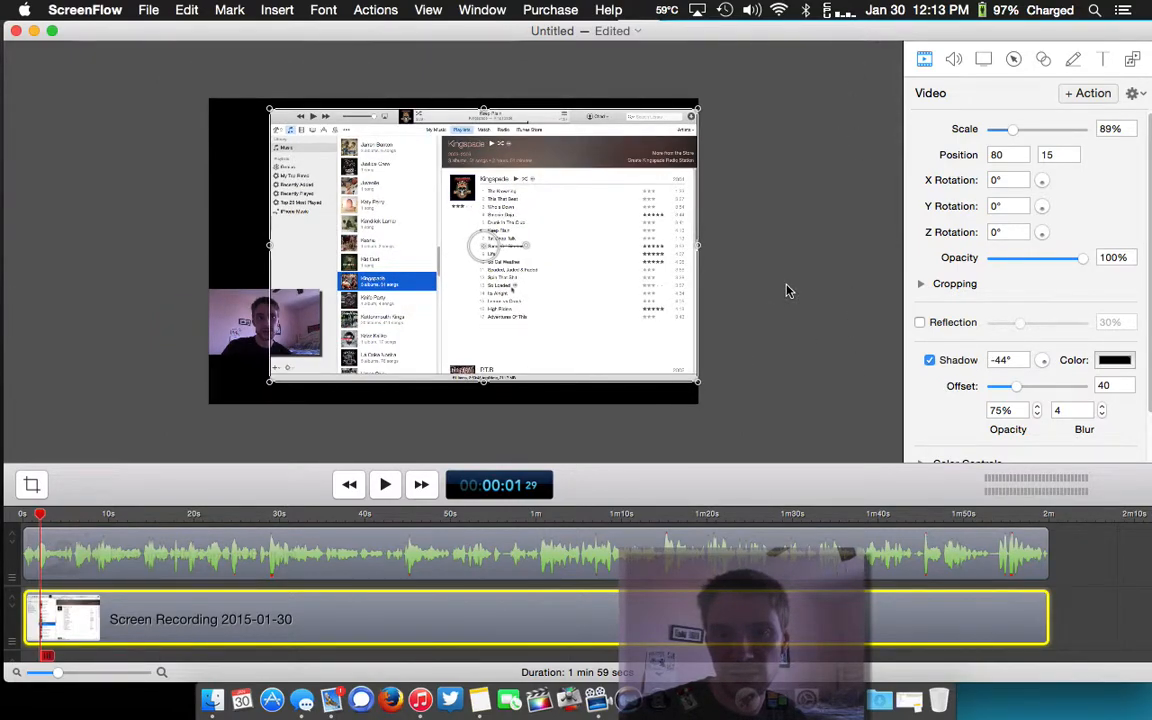
{"action": "scroll", "coordinate": [931, 329], "scroll_direction": "down", "scroll_amount": 3}
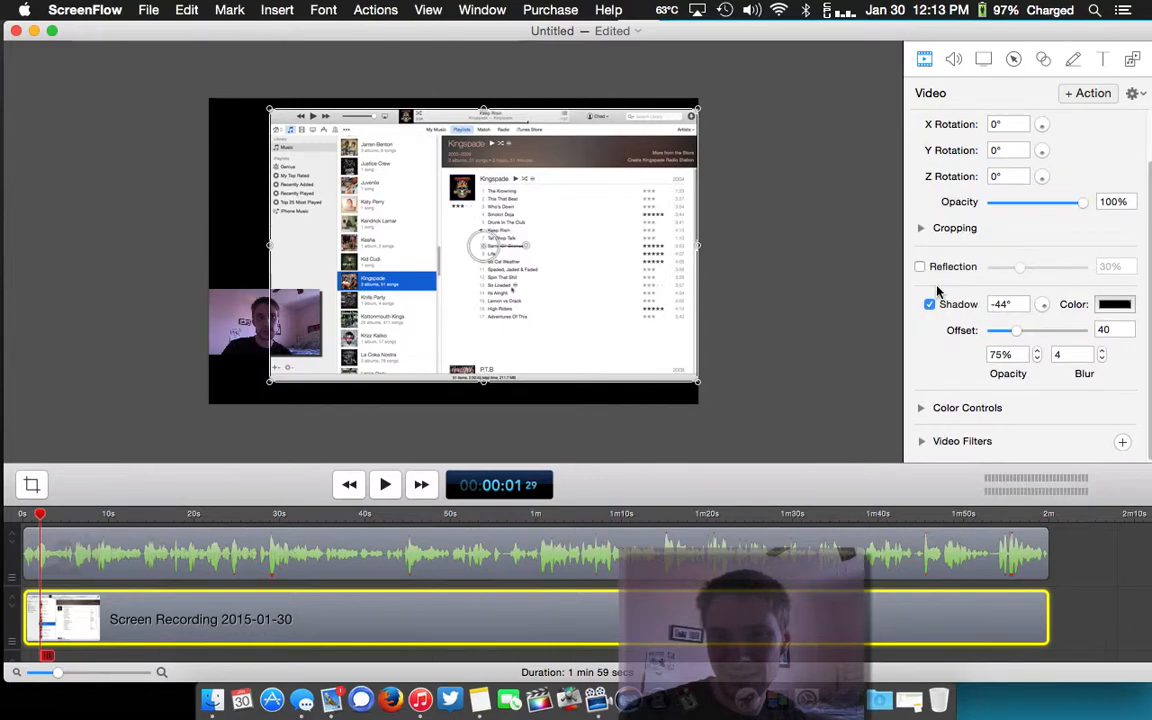
{"action": "left_click", "coordinate": [930, 304]}
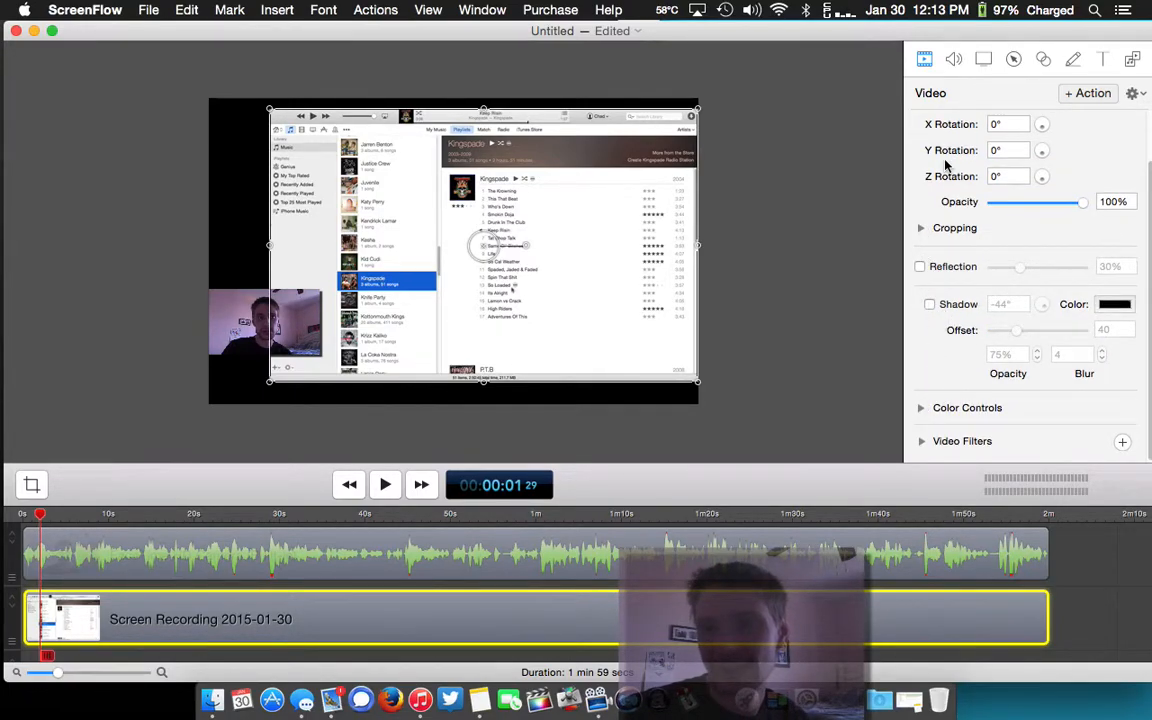
{"action": "scroll", "coordinate": [914, 150], "scroll_direction": "up", "scroll_amount": 3}
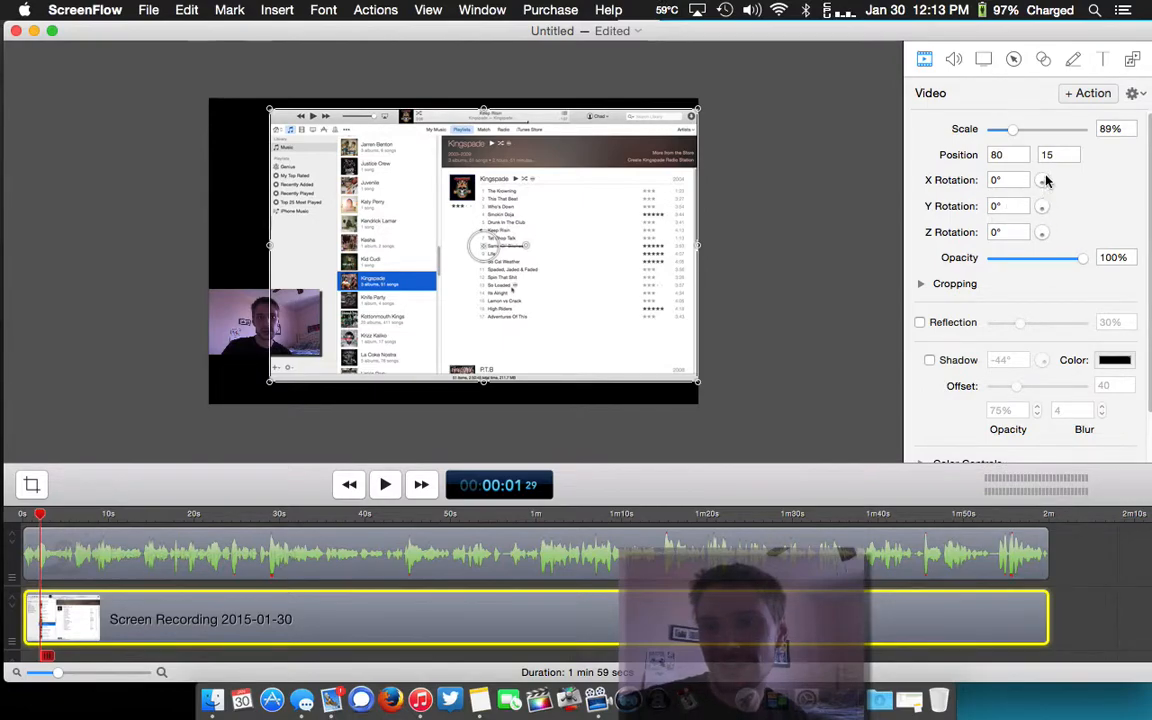
- Set the screen recording's Y rotation to about -35° and refit it to the canvas at 88% scale, position 80, 0
{"action": "left_click_drag", "start_coordinate": [1044, 207], "coordinate": [1060, 234]}
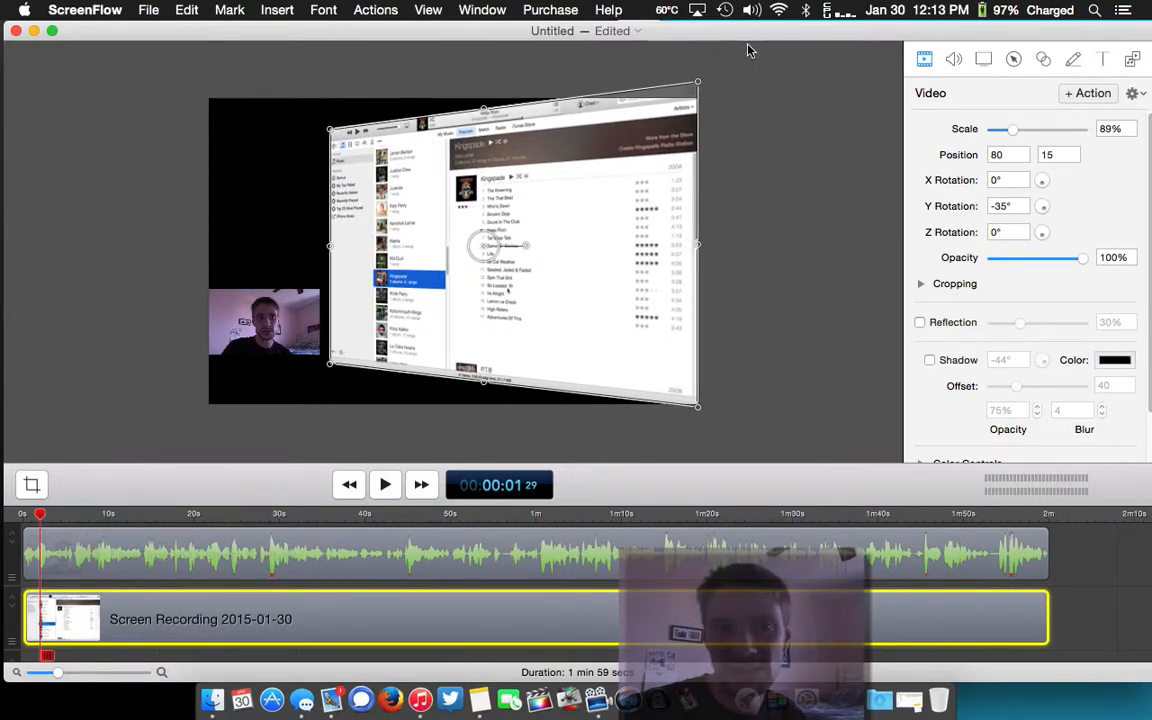
{"action": "left_click_drag", "start_coordinate": [698, 83], "coordinate": [698, 107]}
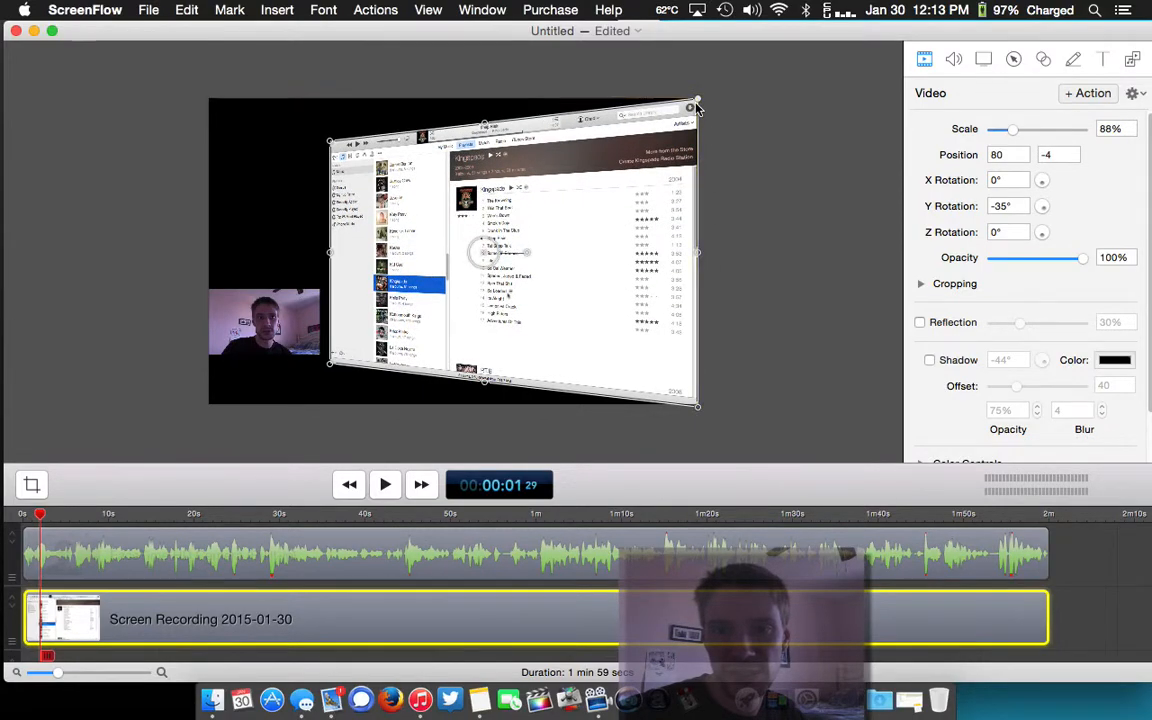
{"action": "left_click_drag", "start_coordinate": [700, 405], "coordinate": [694, 406]}
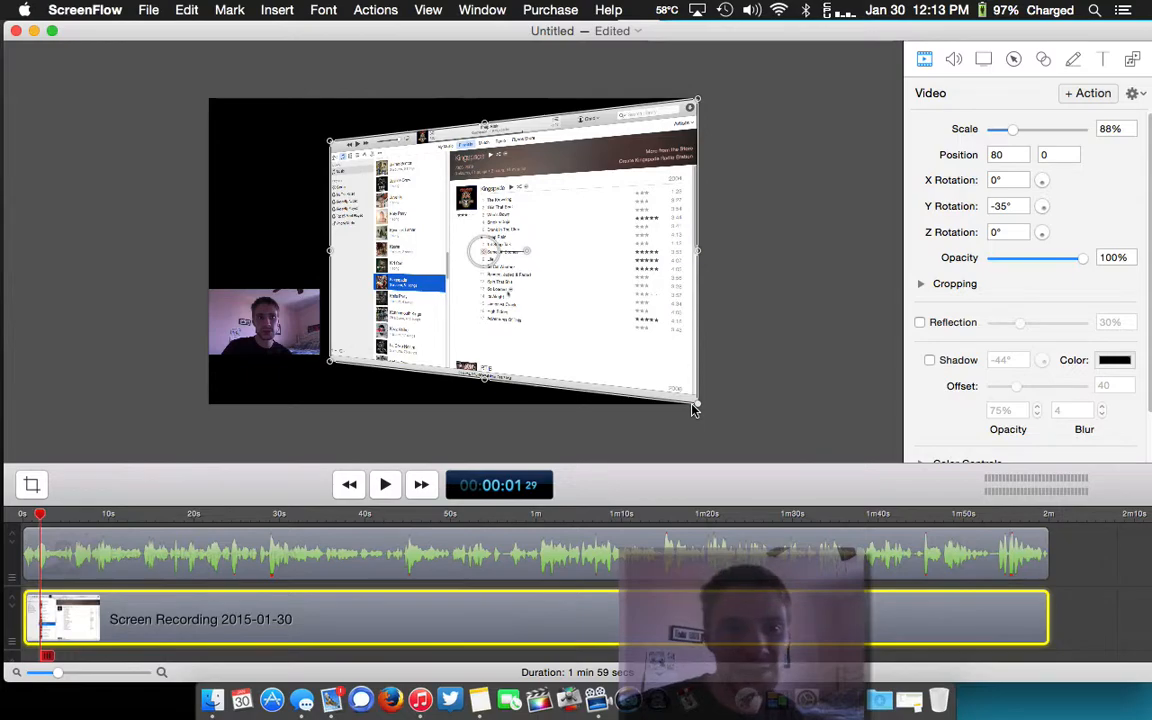
- Move the webcam overlay to the top-left corner of the canvas, at about -511, 314
{"action": "left_click_drag", "start_coordinate": [271, 317], "coordinate": [268, 120]}
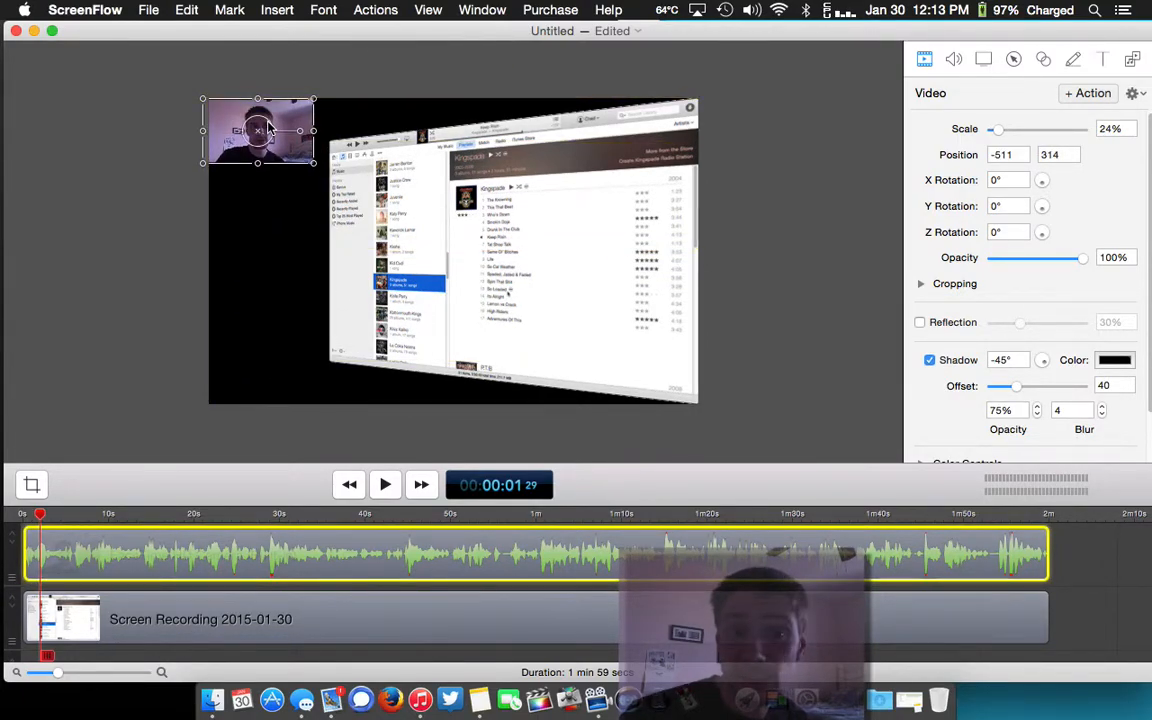
- Enlarge the rotated screen recording so its left edge meets the right edge of the webcam overlay
{"action": "left_click", "coordinate": [346, 175]}
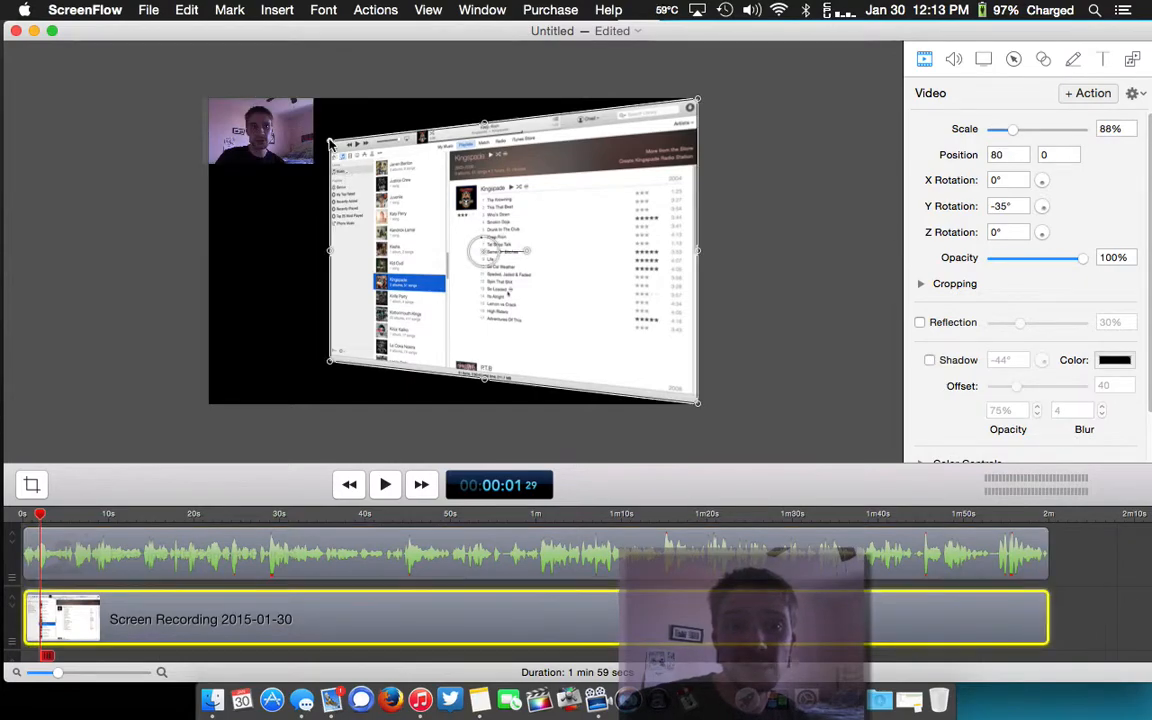
{"action": "left_click_drag", "start_coordinate": [321, 126], "coordinate": [315, 142]}
{"action": "left_click", "coordinate": [302, 267]}
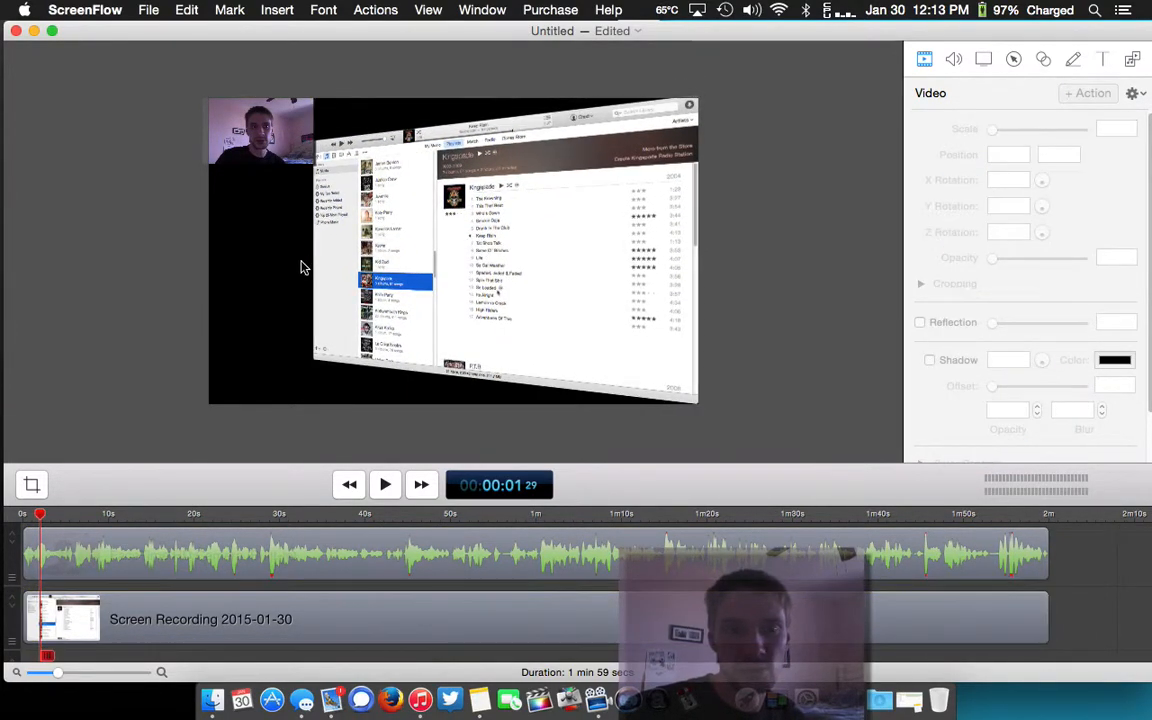
- Preview the composition in full-screen playback mode and return to the editor
{"action": "scroll", "coordinate": [302, 264], "scroll_direction": "up", "scroll_amount": 5}
{"action": "scroll", "coordinate": [302, 264], "scroll_direction": "down", "scroll_amount": 2}
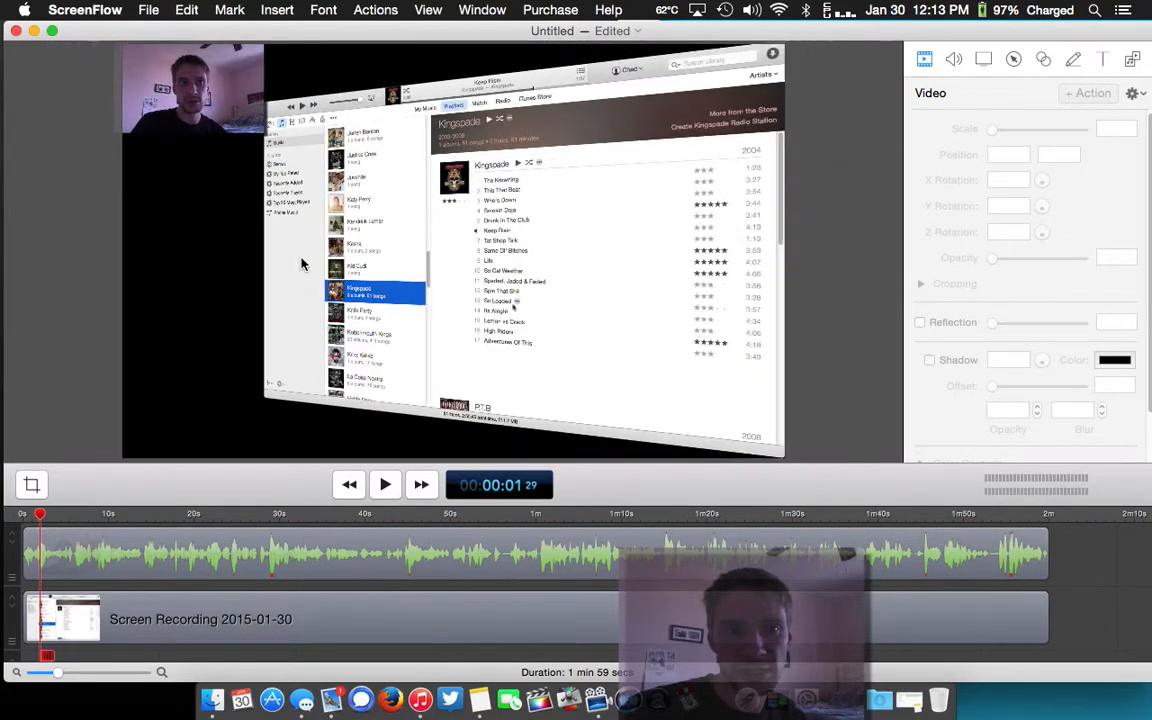
{"action": "left_click", "coordinate": [378, 9]}
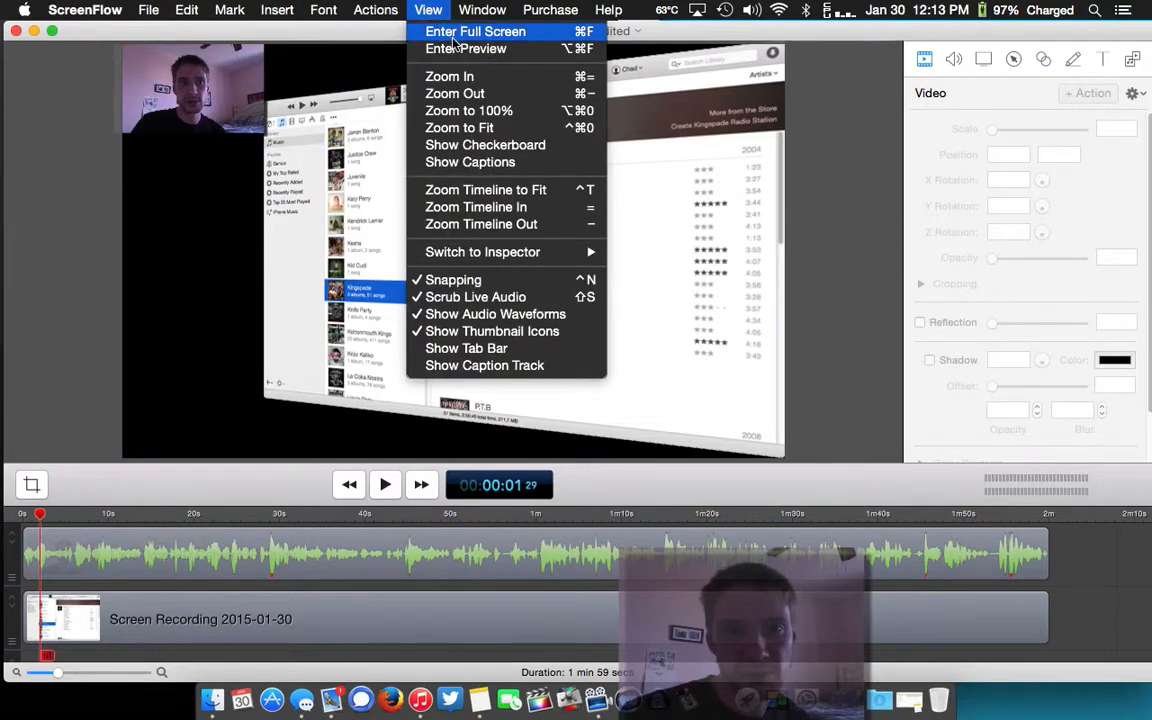
{"action": "left_click", "coordinate": [463, 49]}
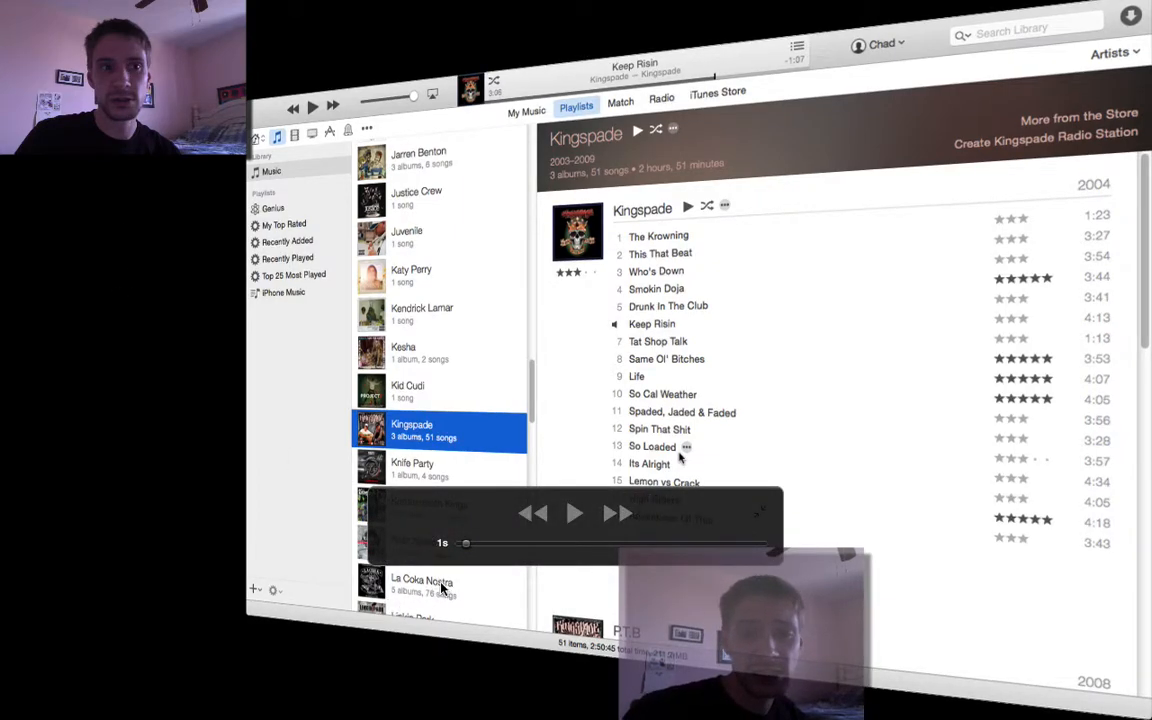
{"action": "key", "text": "Escape"}
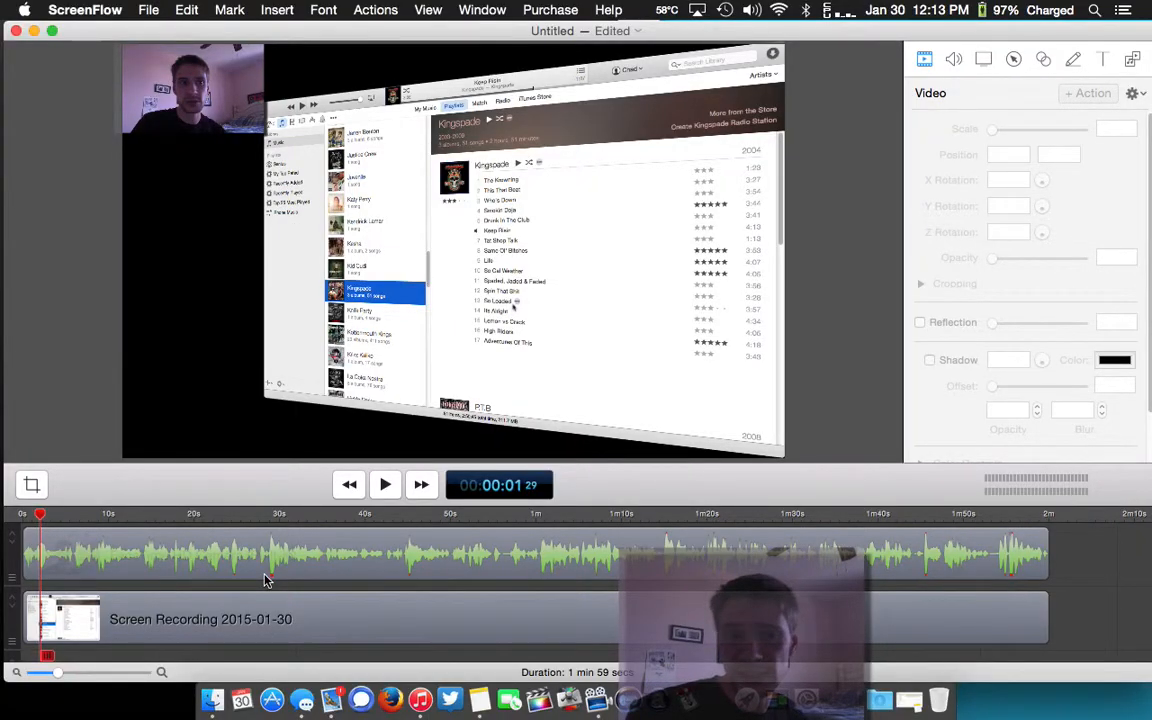
- Move the webcam overlay down to -511, -56 and play the project from about 7 seconds at a lower system volume
{"action": "left_click_drag", "start_coordinate": [140, 85], "coordinate": [160, 290]}
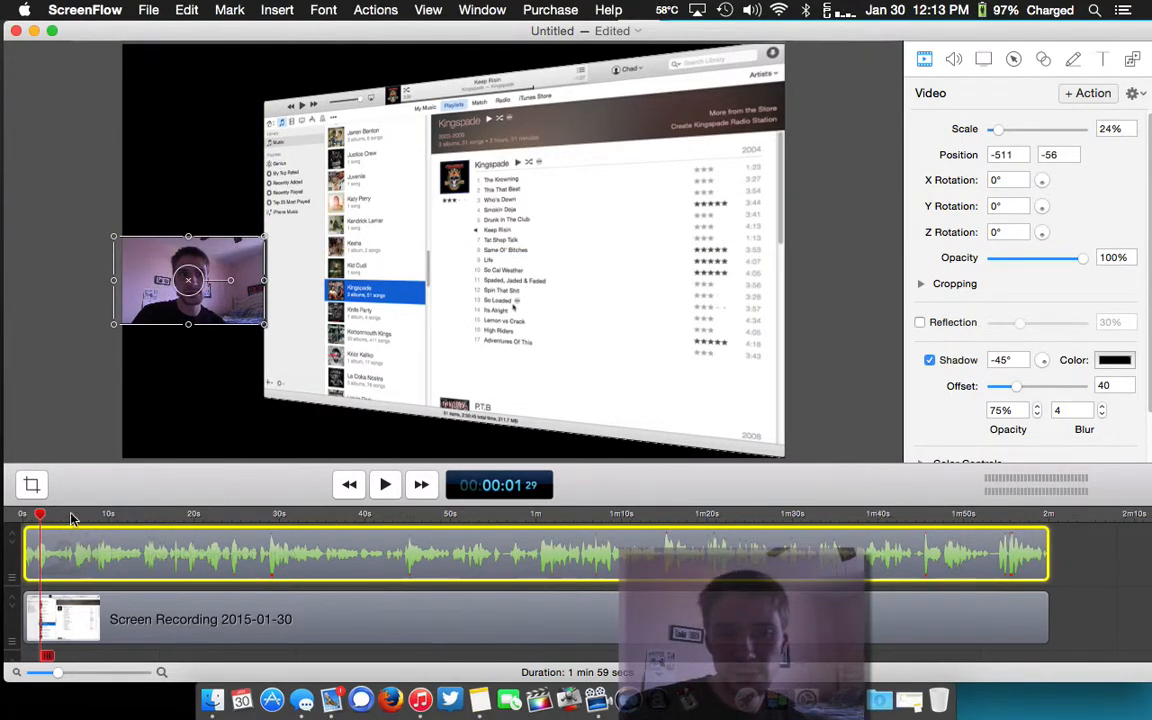
{"action": "left_click_drag", "start_coordinate": [35, 516], "coordinate": [87, 522]}
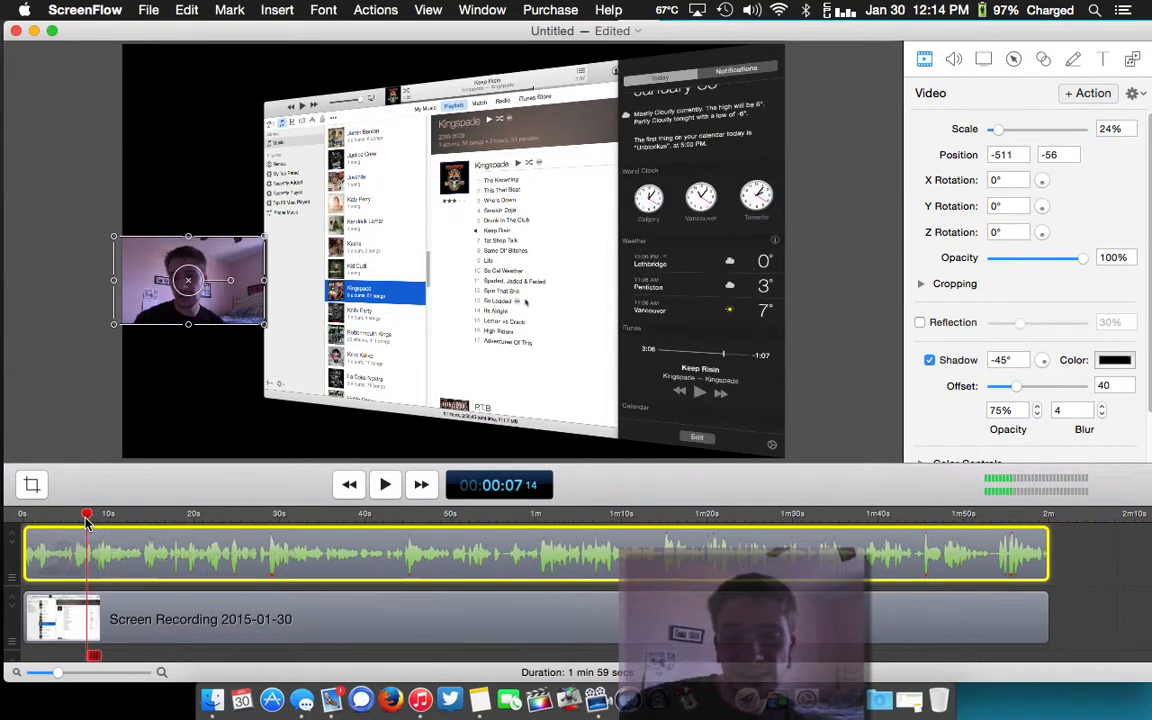
{"action": "key", "text": "XF86AudioLowerVolume"}
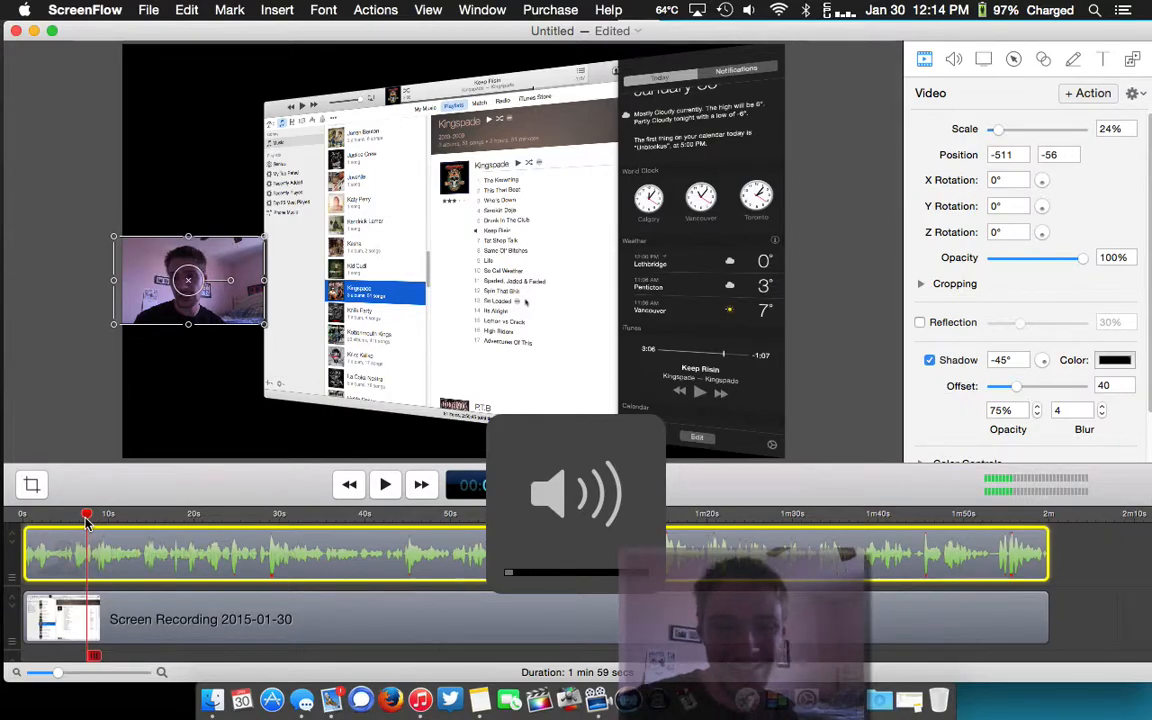
{"action": "left_click", "coordinate": [385, 484]}
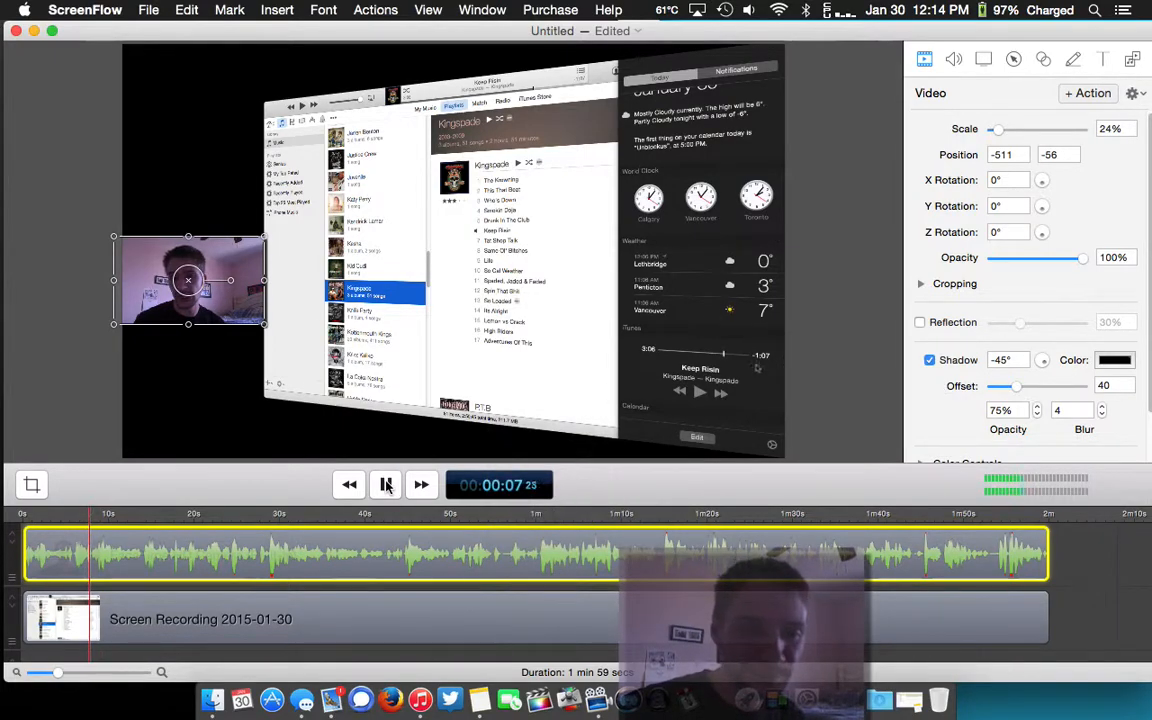
{"action": "left_click", "coordinate": [172, 160]}
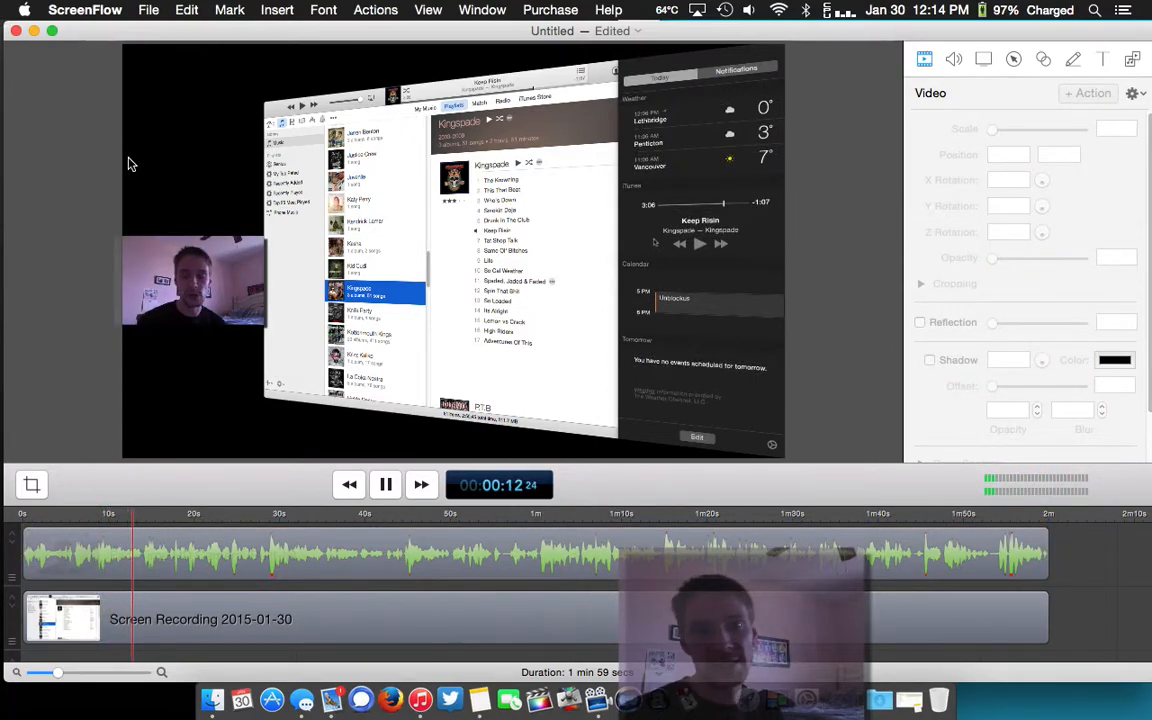
- Set the screen recording's Y rotation to about -23° and refit it to the canvas at 92% scale, position 24, 20
{"action": "left_click", "coordinate": [412, 278]}
{"action": "left_click_drag", "start_coordinate": [1034, 206], "coordinate": [1046, 221]}
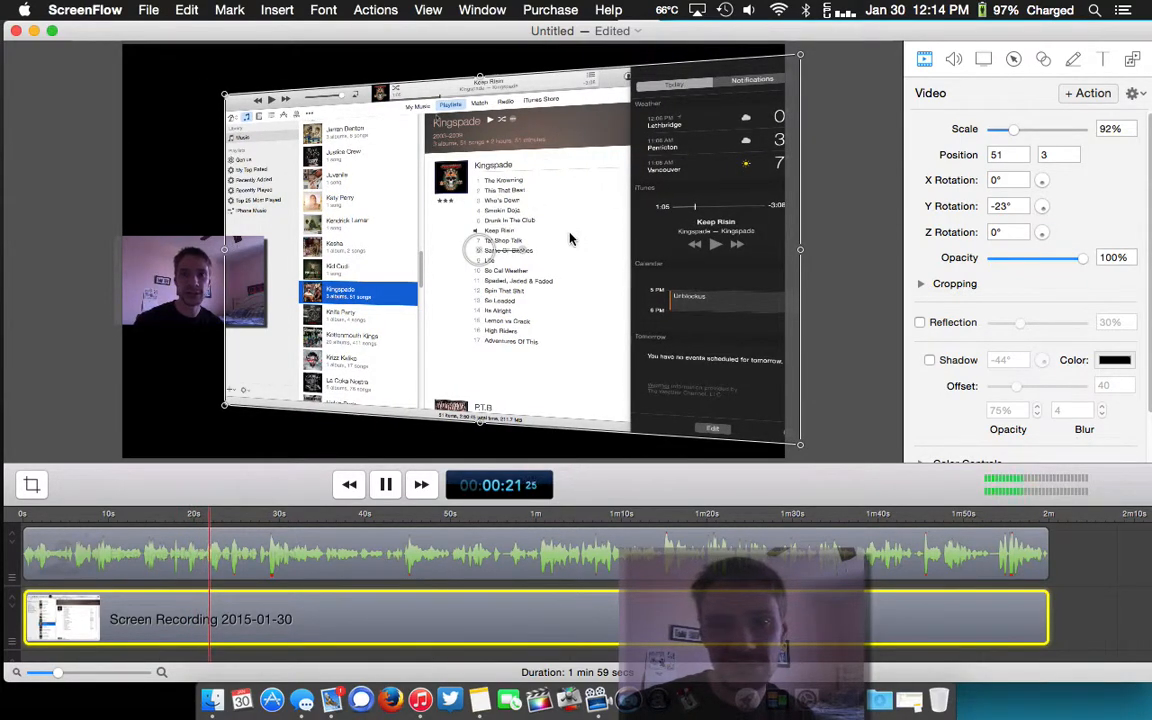
{"action": "left_click_drag", "start_coordinate": [504, 212], "coordinate": [540, 239]}
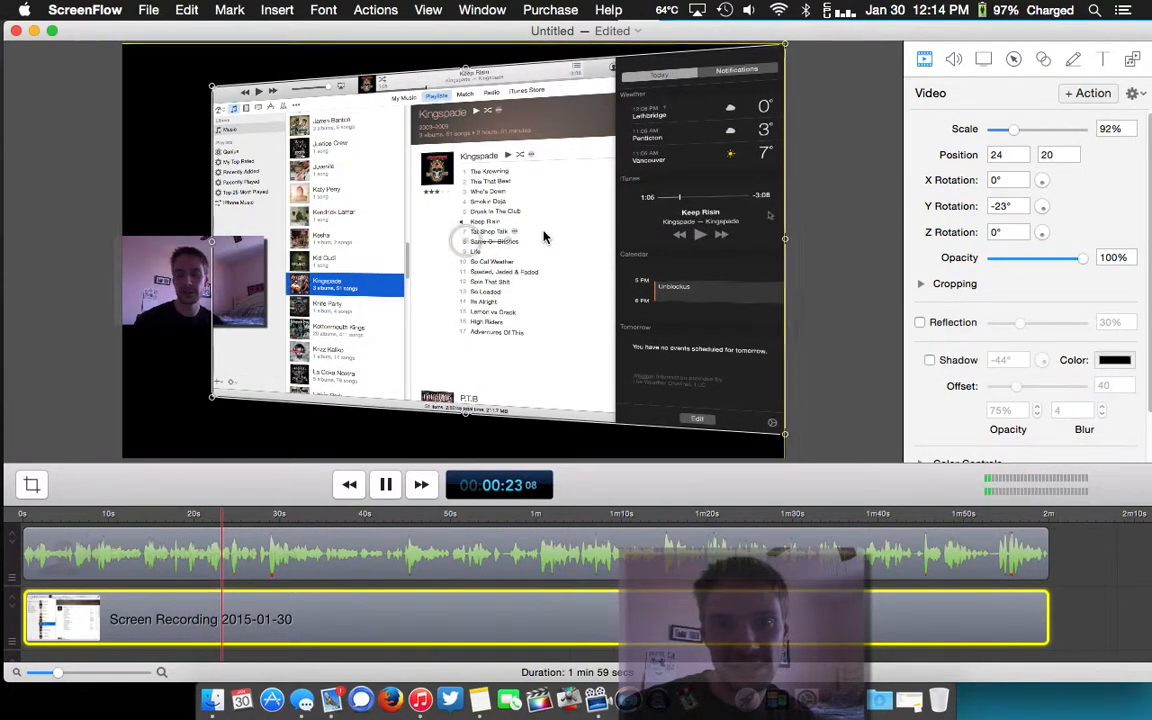
- Reduce the webcam overlay's opacity to about 63% and move it down to about -511, -103
{"action": "left_click", "coordinate": [162, 256]}
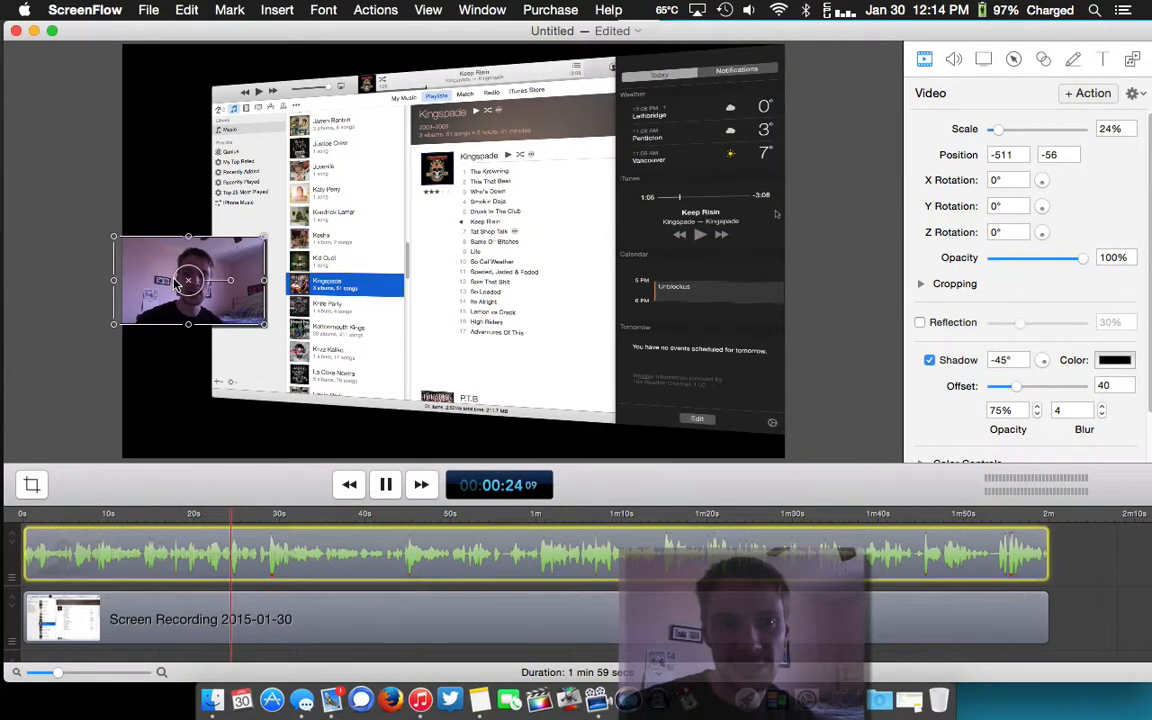
{"action": "left_click", "coordinate": [1034, 259]}
{"action": "left_click_drag", "start_coordinate": [1033, 259], "coordinate": [1050, 259]}
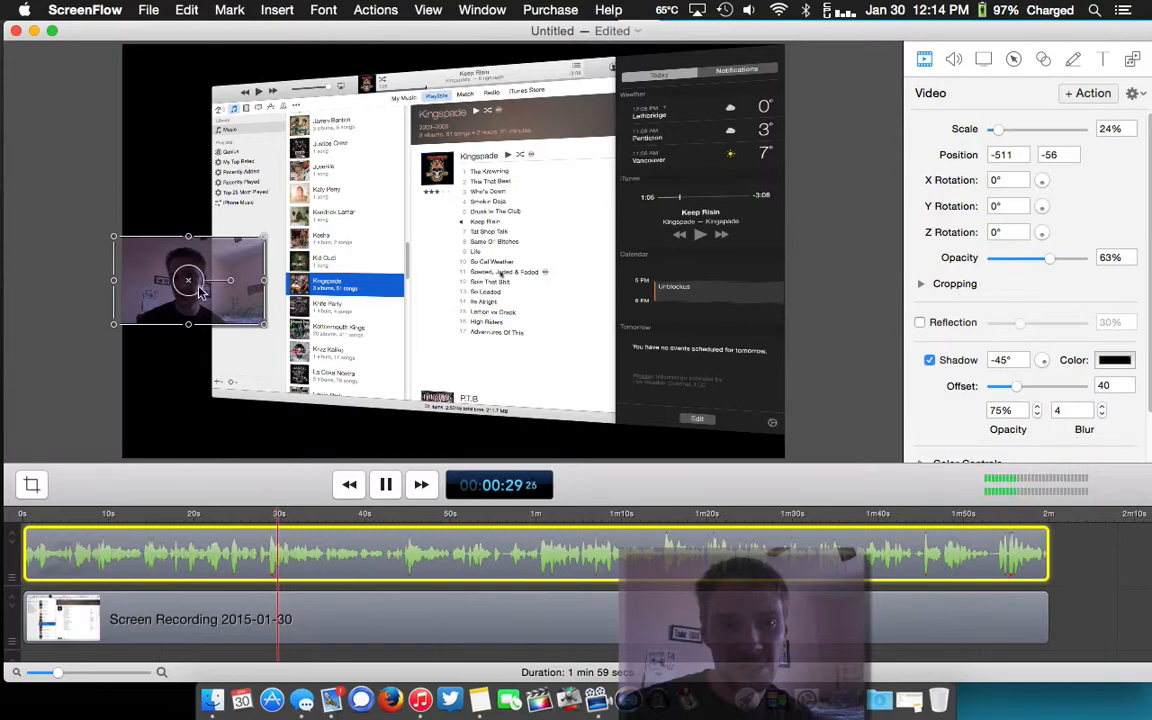
{"action": "left_click_drag", "start_coordinate": [230, 263], "coordinate": [230, 287]}
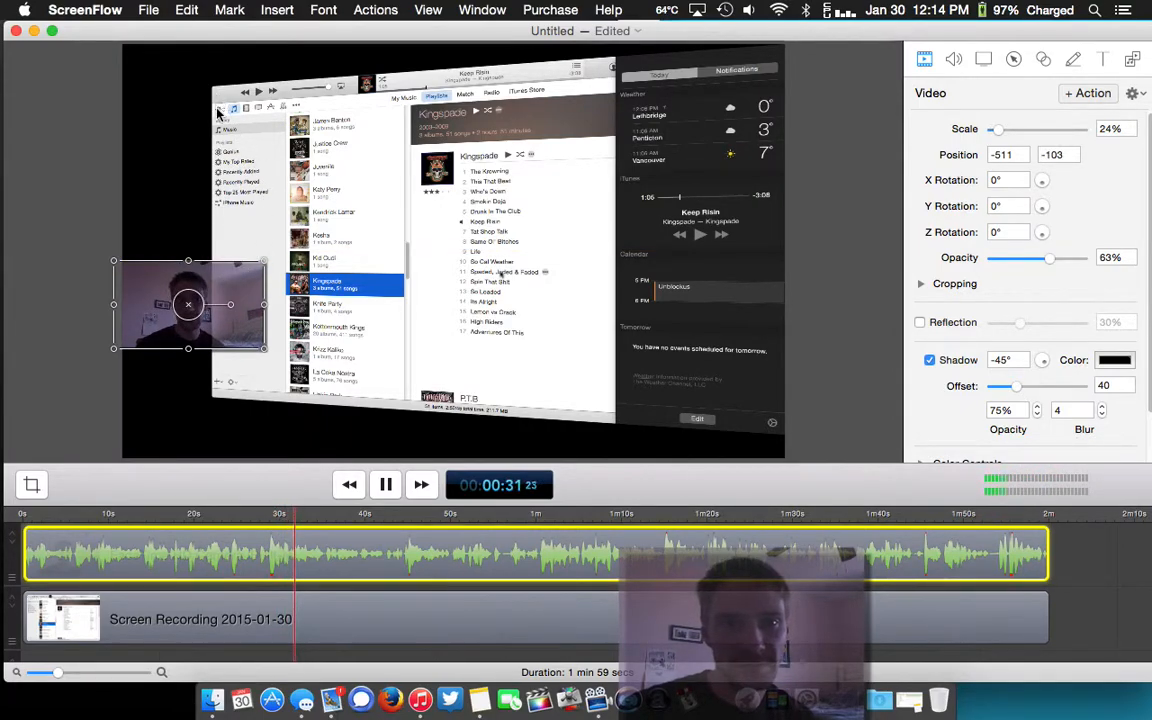
- Enlarge the screen recording to about 96% scale at position -4, 1
{"action": "left_click", "coordinate": [270, 285]}
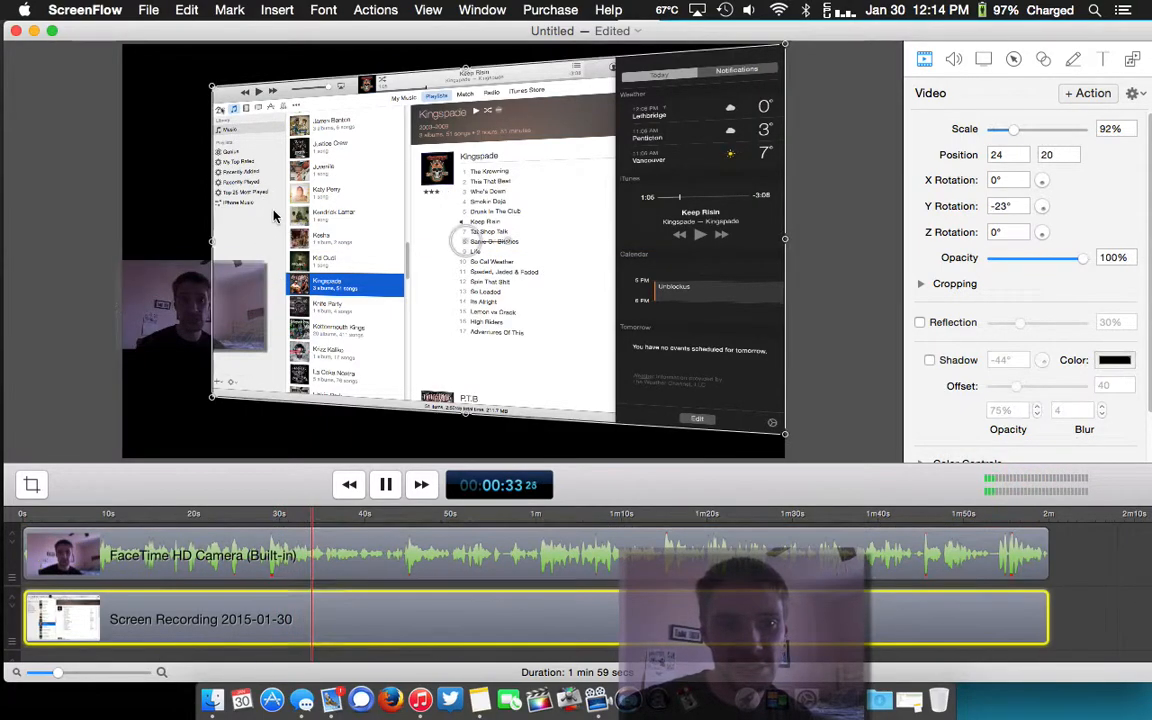
{"action": "left_click_drag", "start_coordinate": [213, 405], "coordinate": [195, 417]}
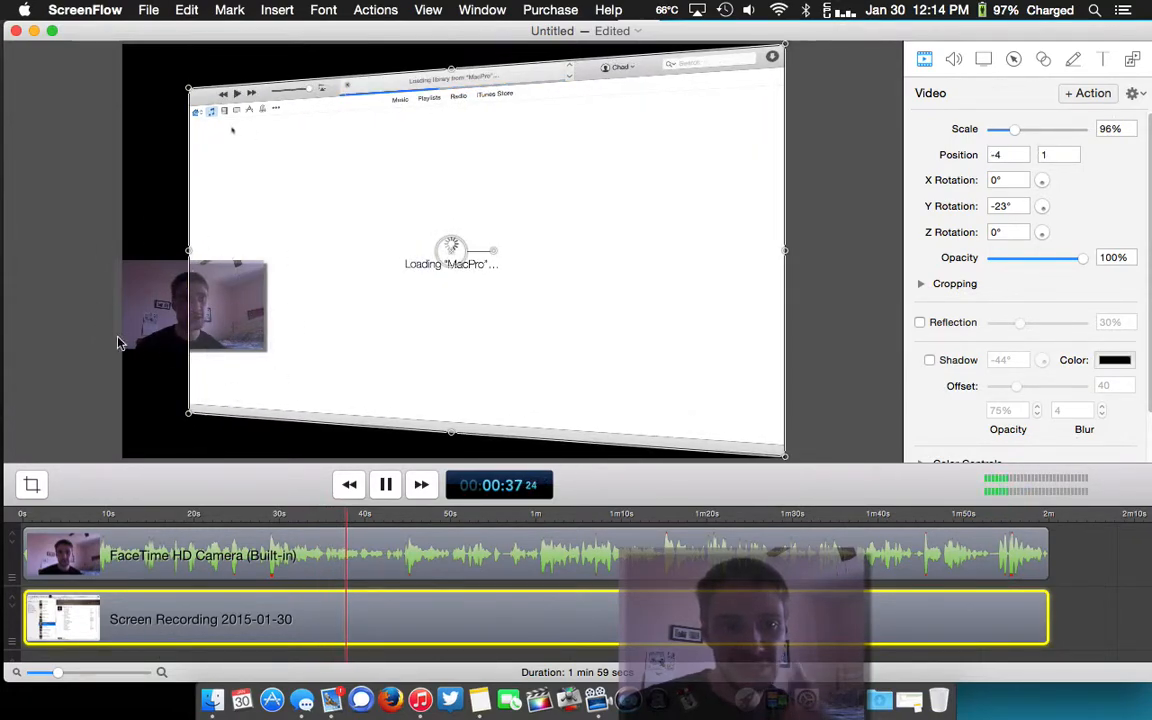
{"action": "left_click", "coordinate": [166, 163]}
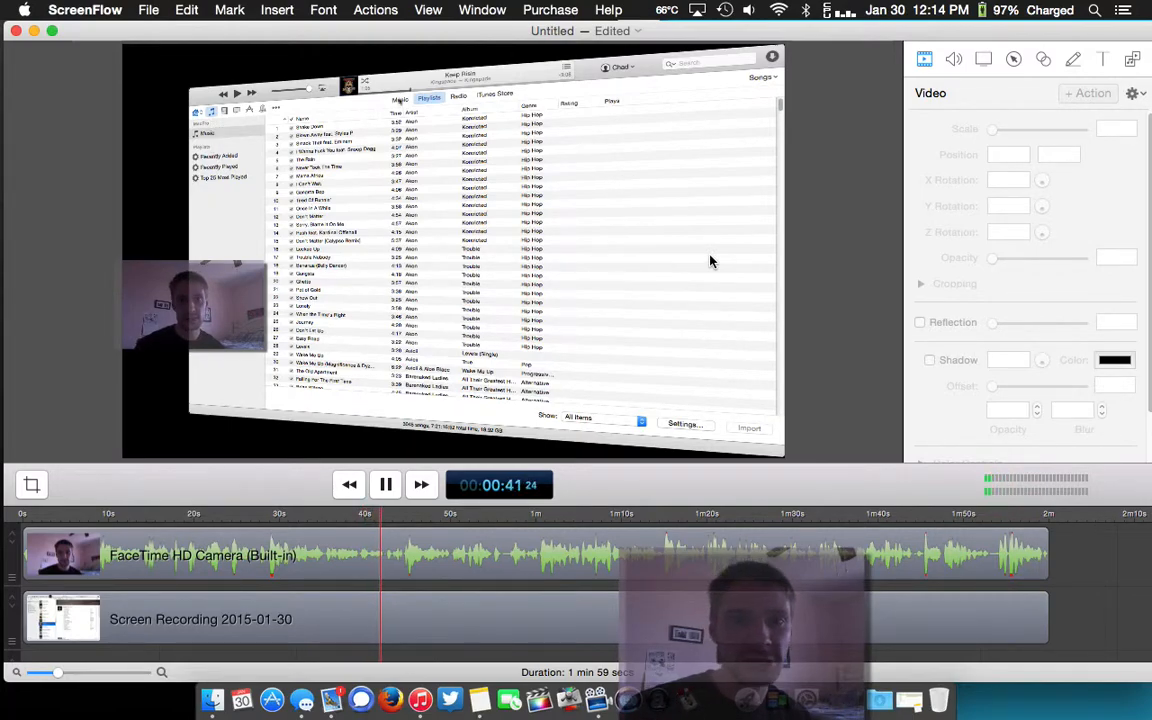
- Preview the semi-transparent webcam layout at full screen while it plays, then pause playback at about 56 seconds
{"action": "left_click", "coordinate": [427, 10]}
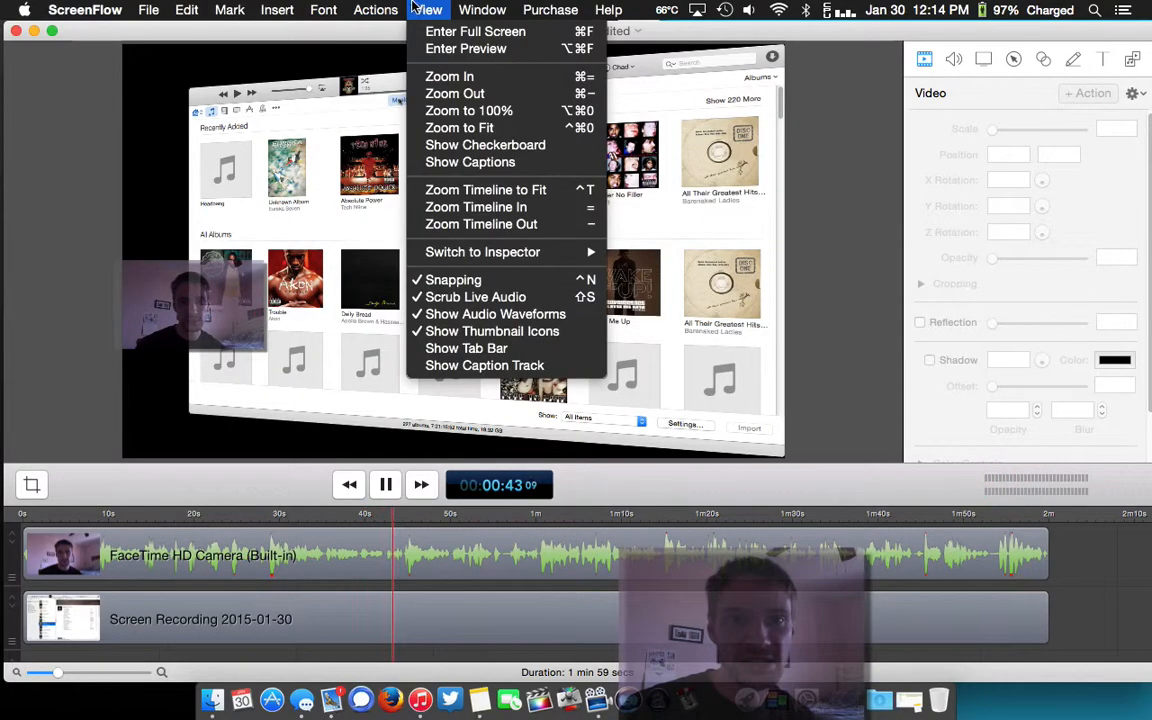
{"action": "left_click", "coordinate": [449, 50]}
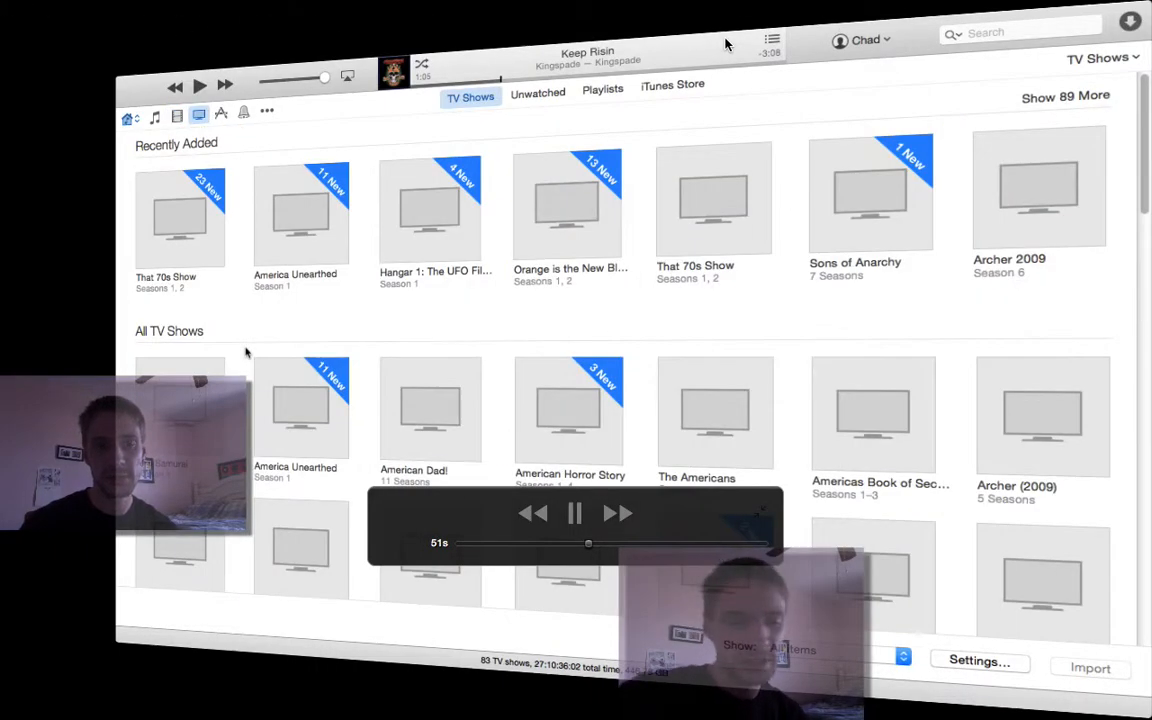
{"action": "key", "text": "Escape"}
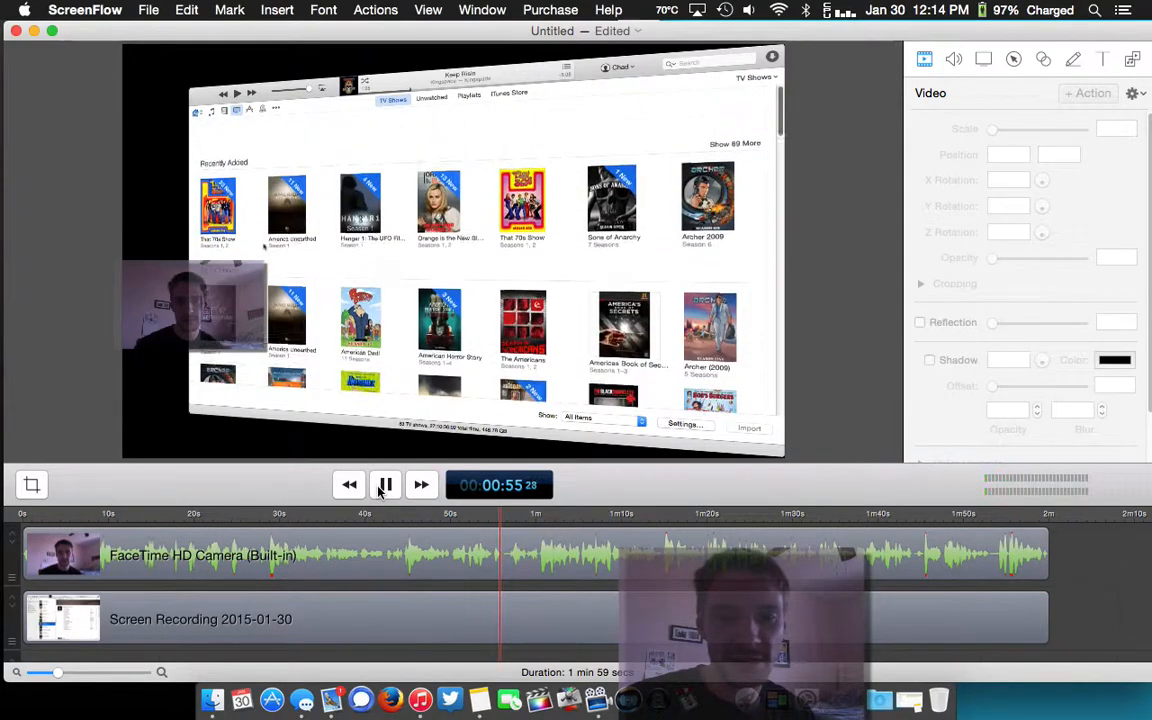
{"action": "left_click", "coordinate": [384, 486]}
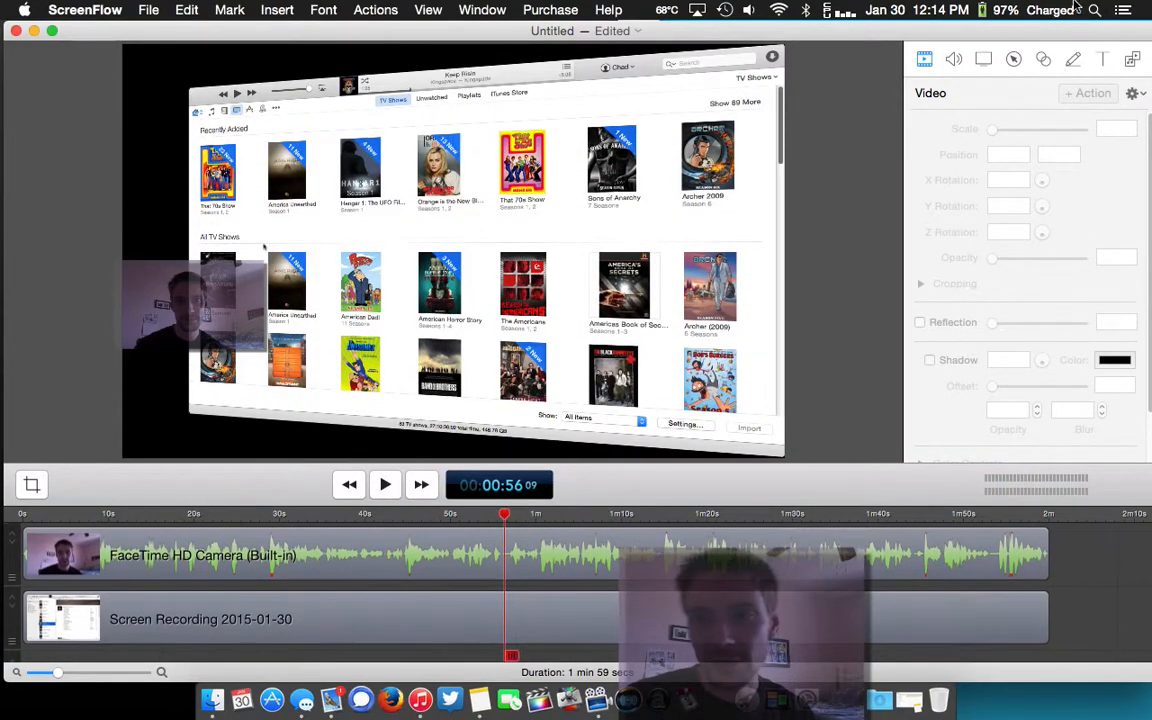
- Add an annotations clip and stretch it across the whole timeline, from the start to about 2 minutes
{"action": "left_click", "coordinate": [1074, 61]}
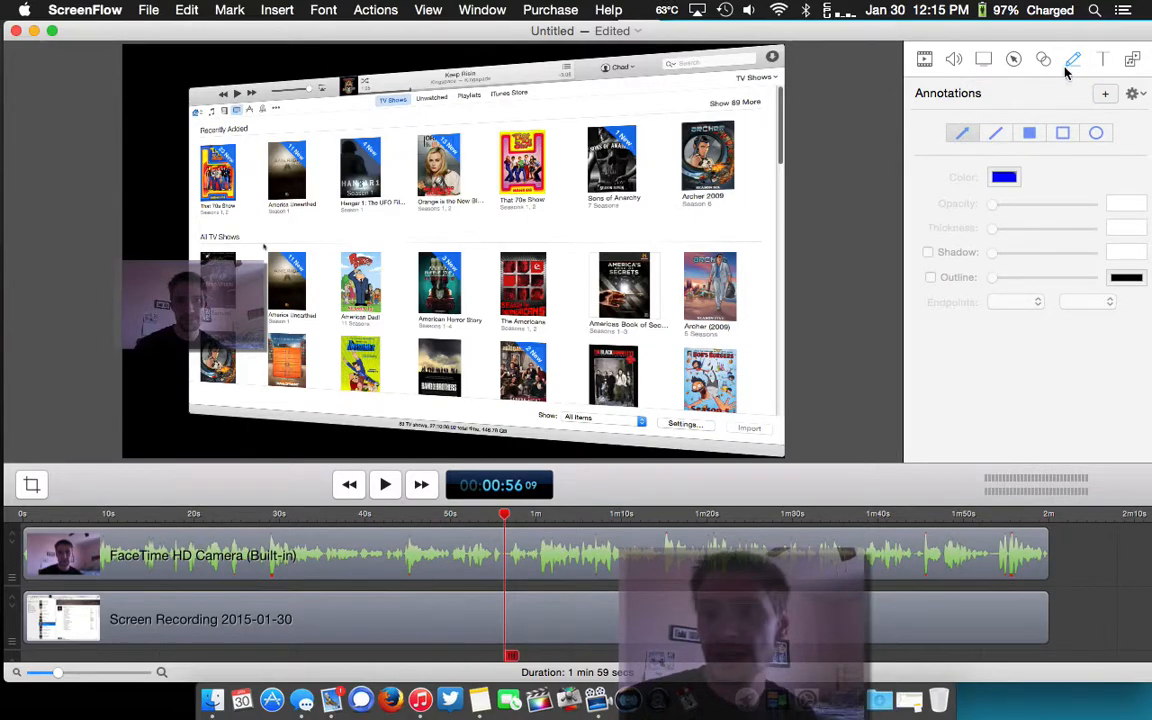
{"action": "left_click", "coordinate": [1102, 93]}
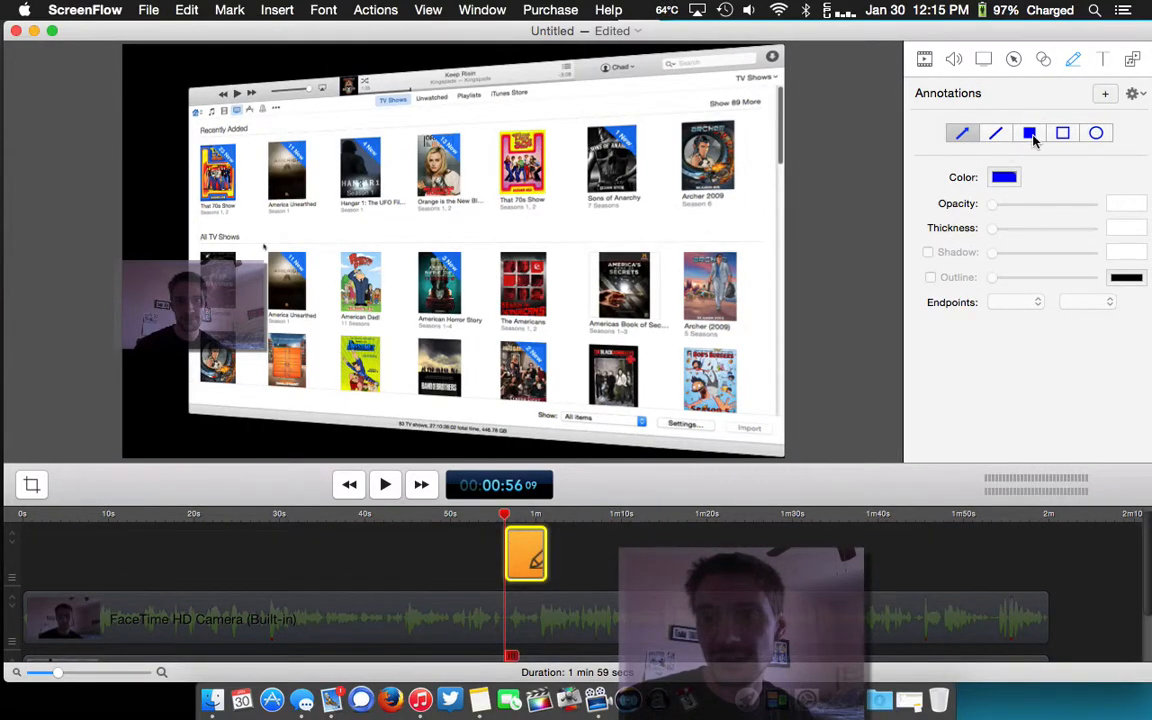
{"action": "mouse_move", "coordinate": [533, 572]}
{"action": "left_mouse_down"}
{"action": "mouse_move", "coordinate": [260, 560]}
{"action": "mouse_move", "coordinate": [7, 585]}
{"action": "left_mouse_up"}
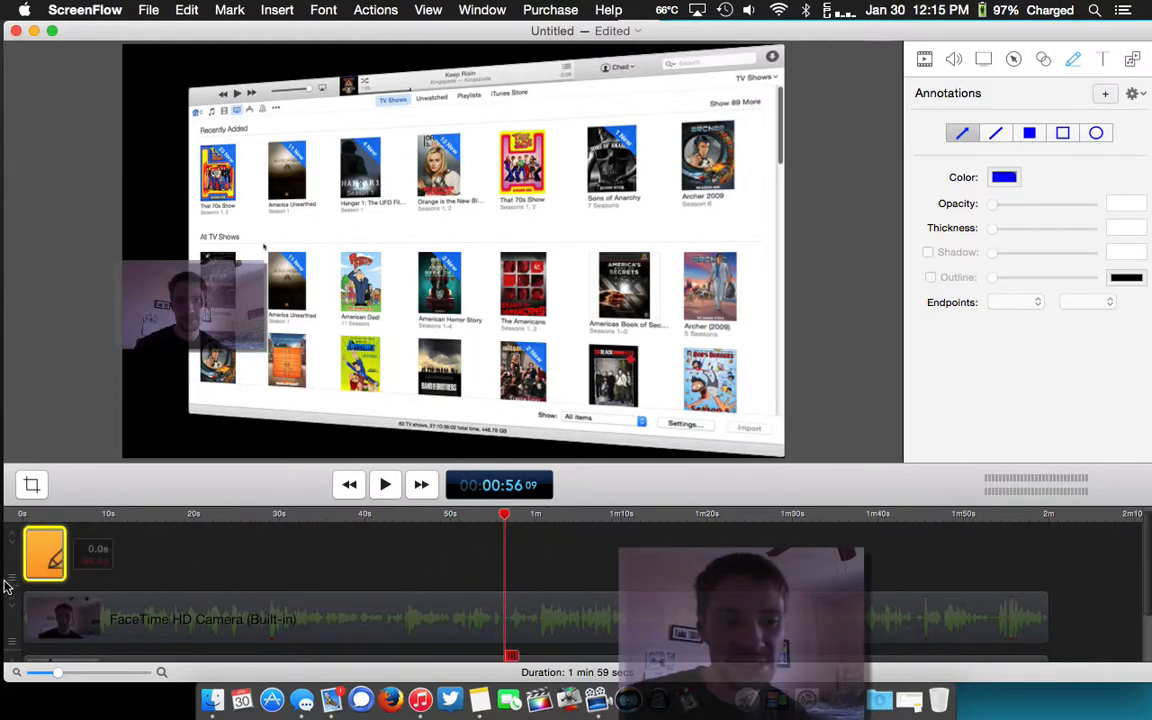
{"action": "mouse_move", "coordinate": [63, 547]}
{"action": "left_mouse_down"}
{"action": "mouse_move", "coordinate": [823, 555]}
{"action": "mouse_move", "coordinate": [1065, 591]}
{"action": "mouse_move", "coordinate": [1049, 586]}
{"action": "left_mouse_up"}
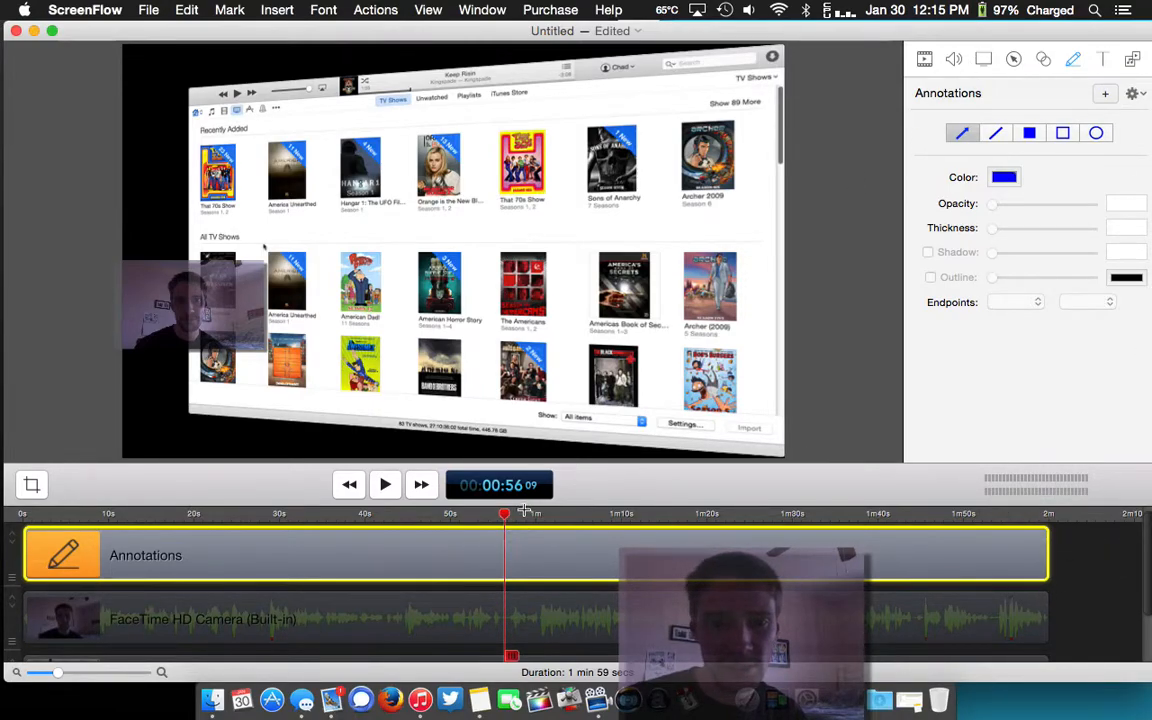
- Draw a blue outlined rectangle at time zero around the upper-left area of the screen recording
{"action": "left_click_drag", "start_coordinate": [506, 513], "coordinate": [22, 513]}
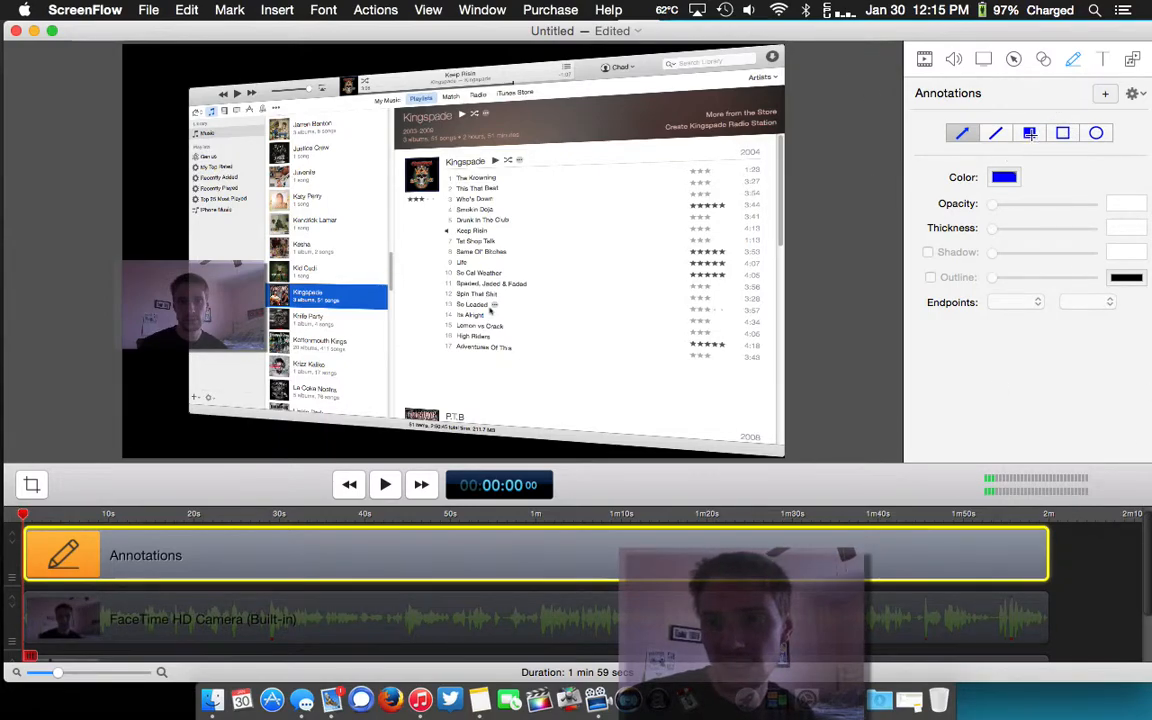
{"action": "left_click", "coordinate": [1063, 137]}
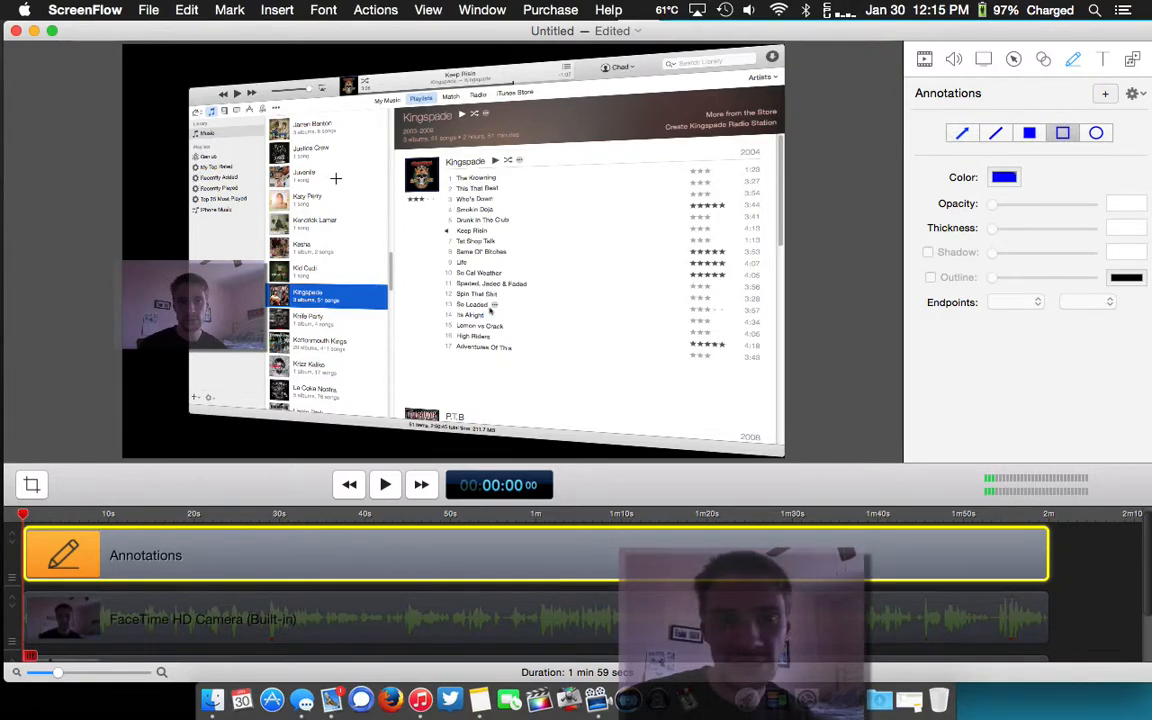
{"action": "left_click_drag", "start_coordinate": [194, 67], "coordinate": [406, 217]}
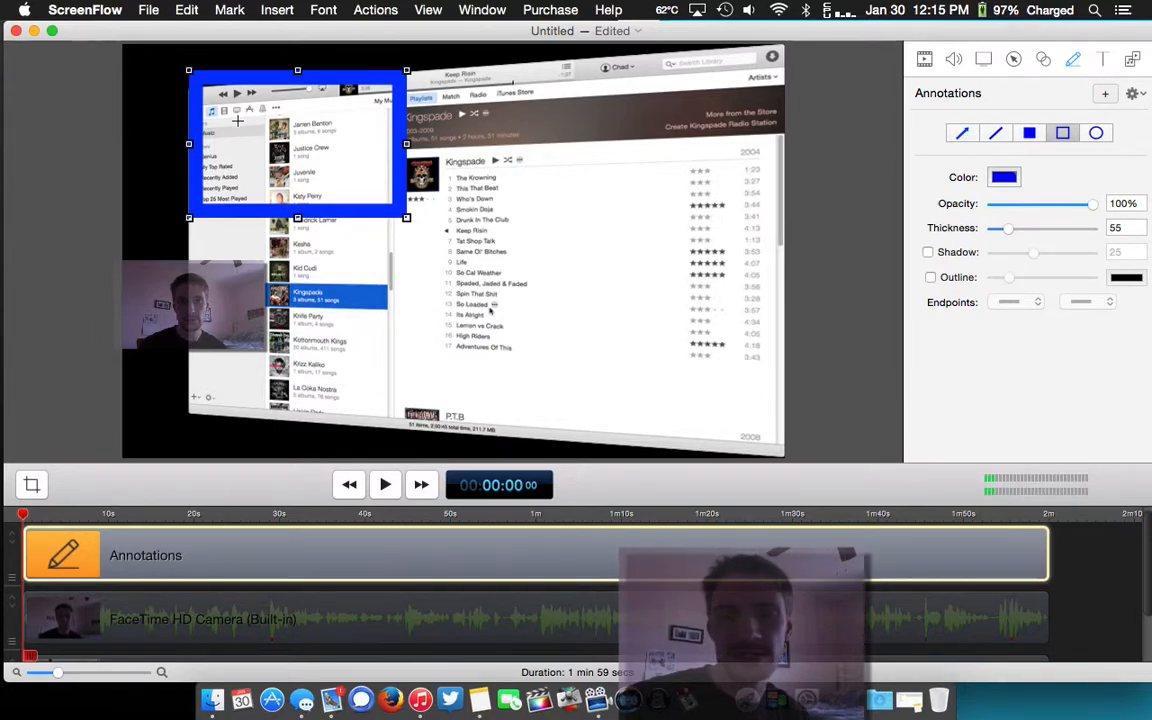
- Try a large black filled rectangle over the left half of the canvas, then delete it
{"action": "left_click", "coordinate": [1029, 133]}
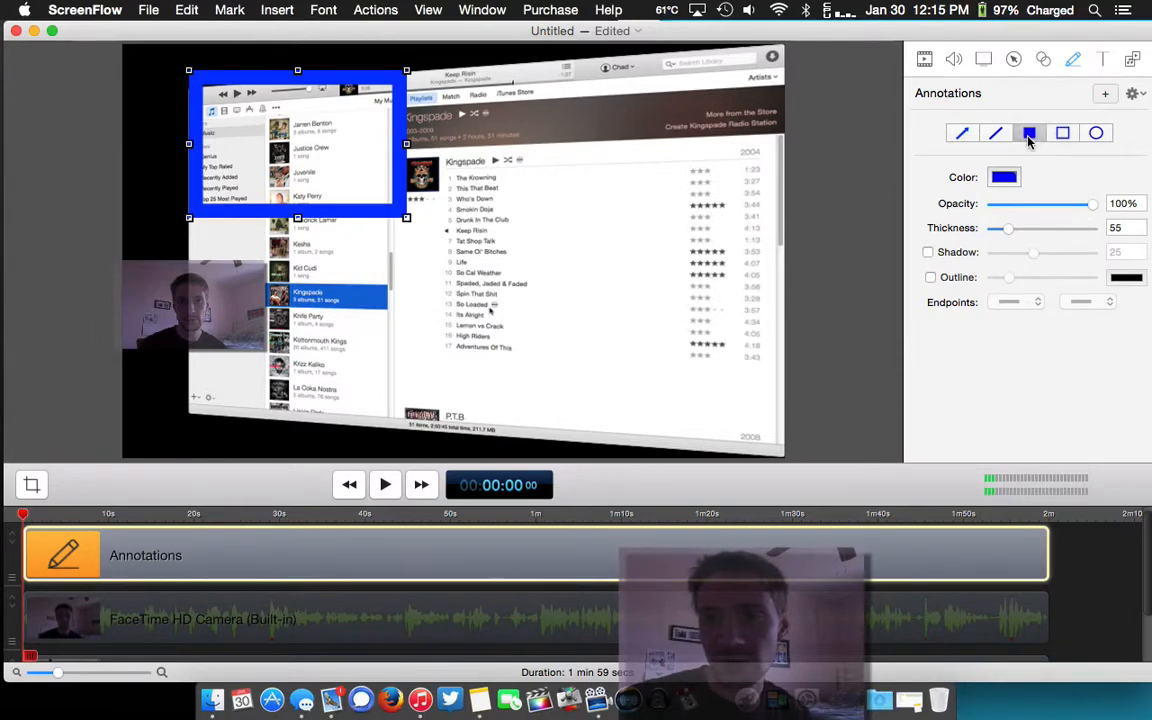
{"action": "mouse_move", "coordinate": [163, 70]}
{"action": "left_mouse_down"}
{"action": "mouse_move", "coordinate": [342, 113]}
{"action": "mouse_move", "coordinate": [699, 455]}
{"action": "mouse_move", "coordinate": [758, 429]}
{"action": "mouse_move", "coordinate": [498, 487]}
{"action": "left_mouse_up"}
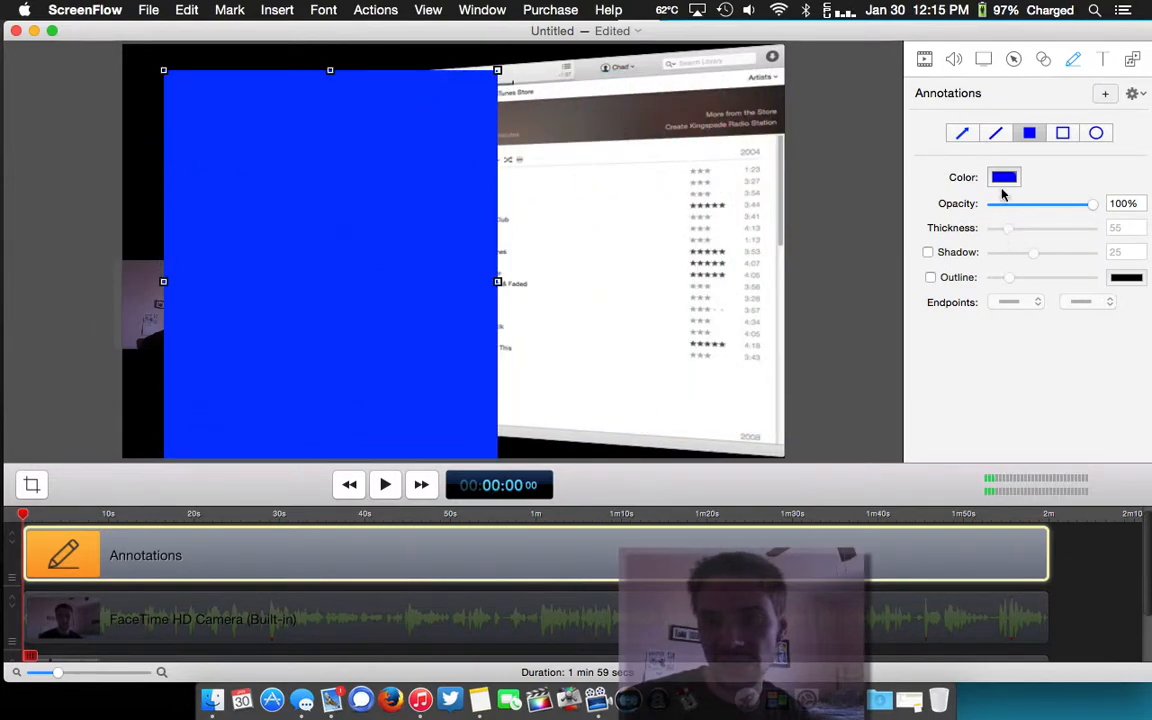
{"action": "left_click", "coordinate": [1003, 177]}
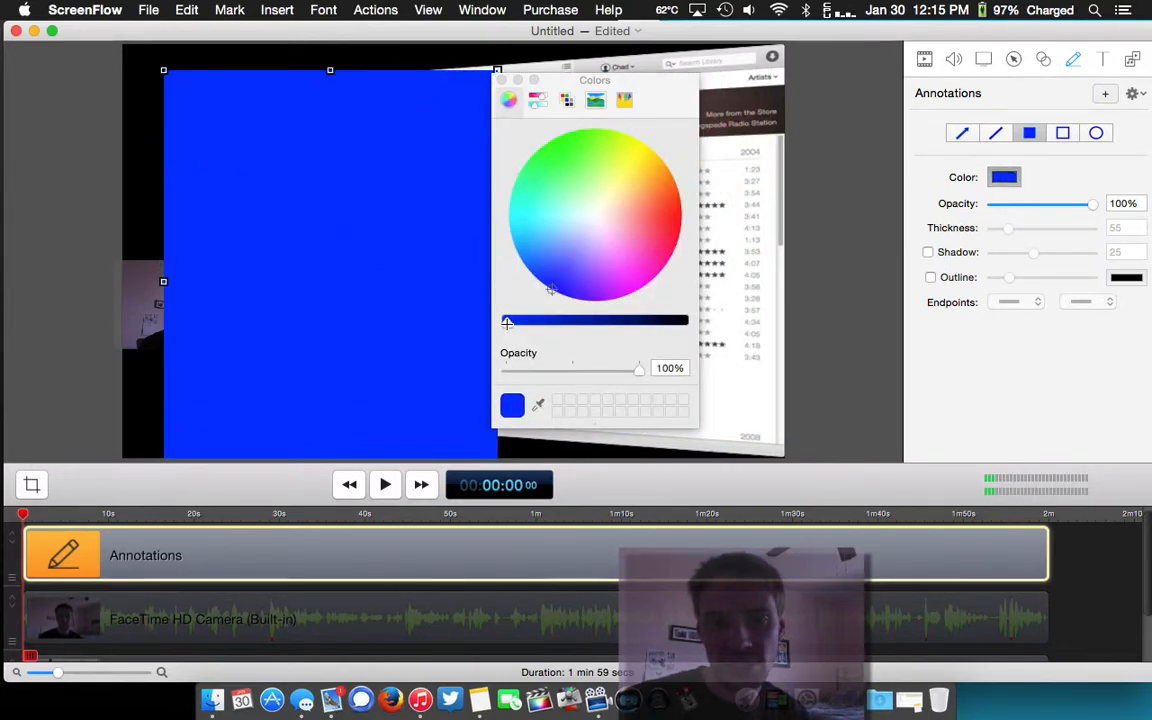
{"action": "left_click_drag", "start_coordinate": [507, 322], "coordinate": [831, 367]}
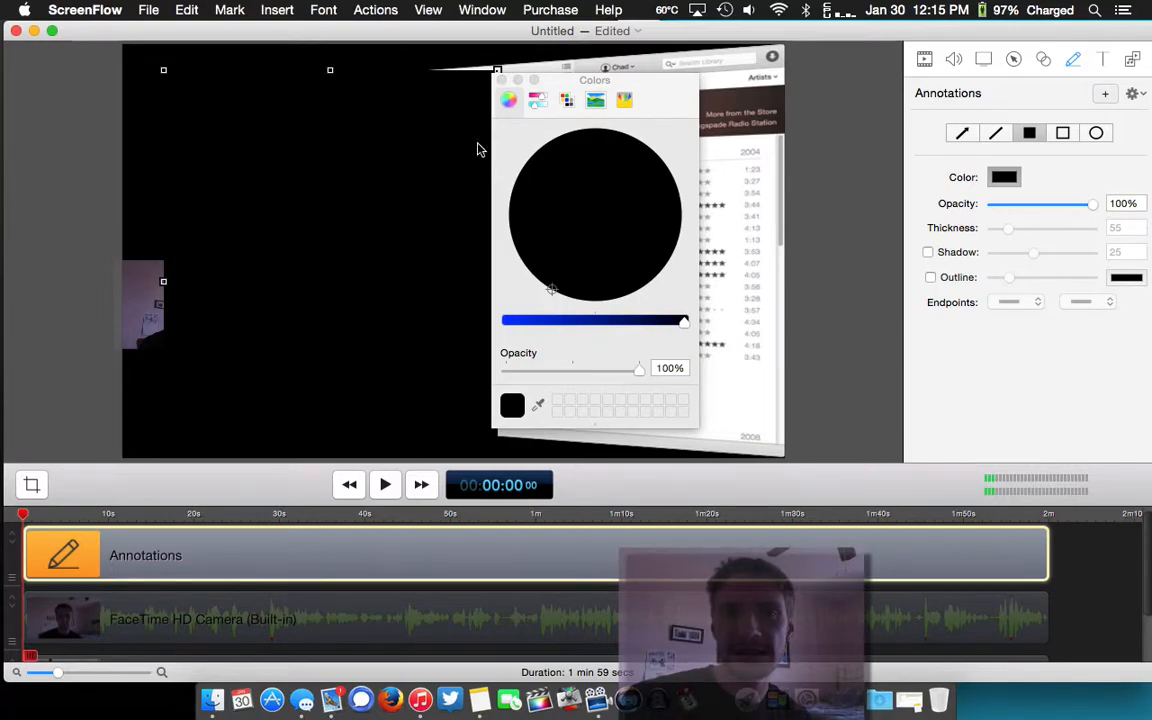
{"action": "left_click", "coordinate": [499, 80]}
{"action": "key", "text": "Delete"}
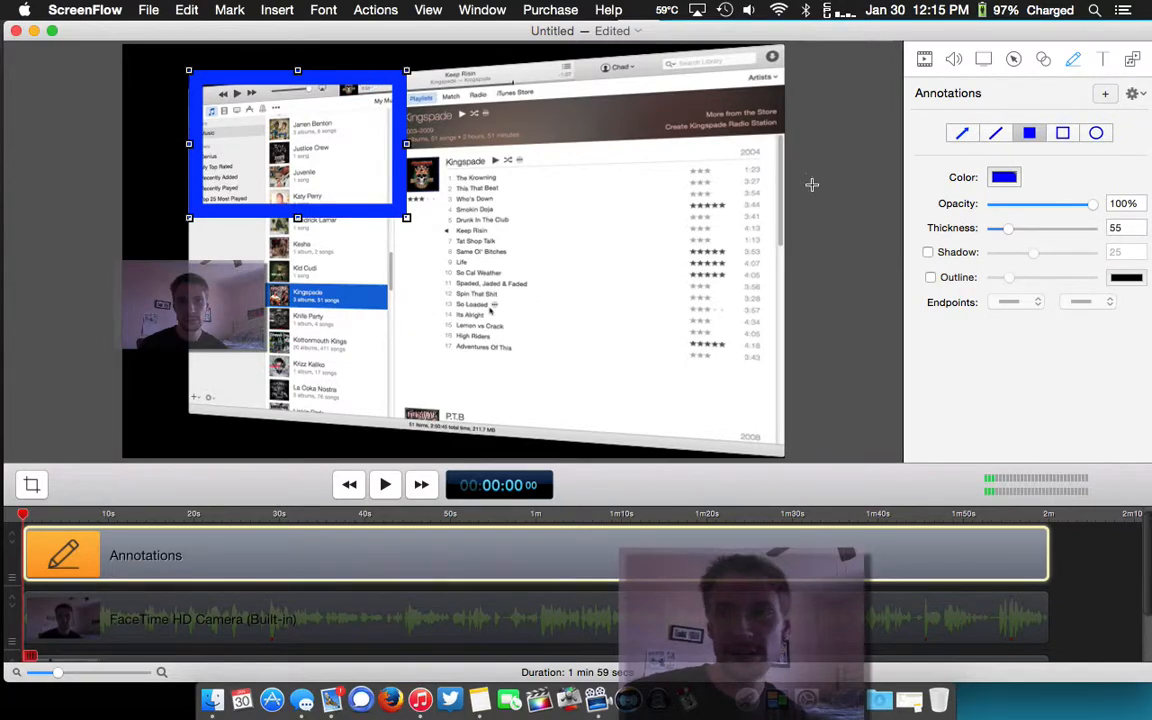
- Delete the annotations clip and add a text clip at the start of the timeline
{"action": "key", "text": "Delete"}
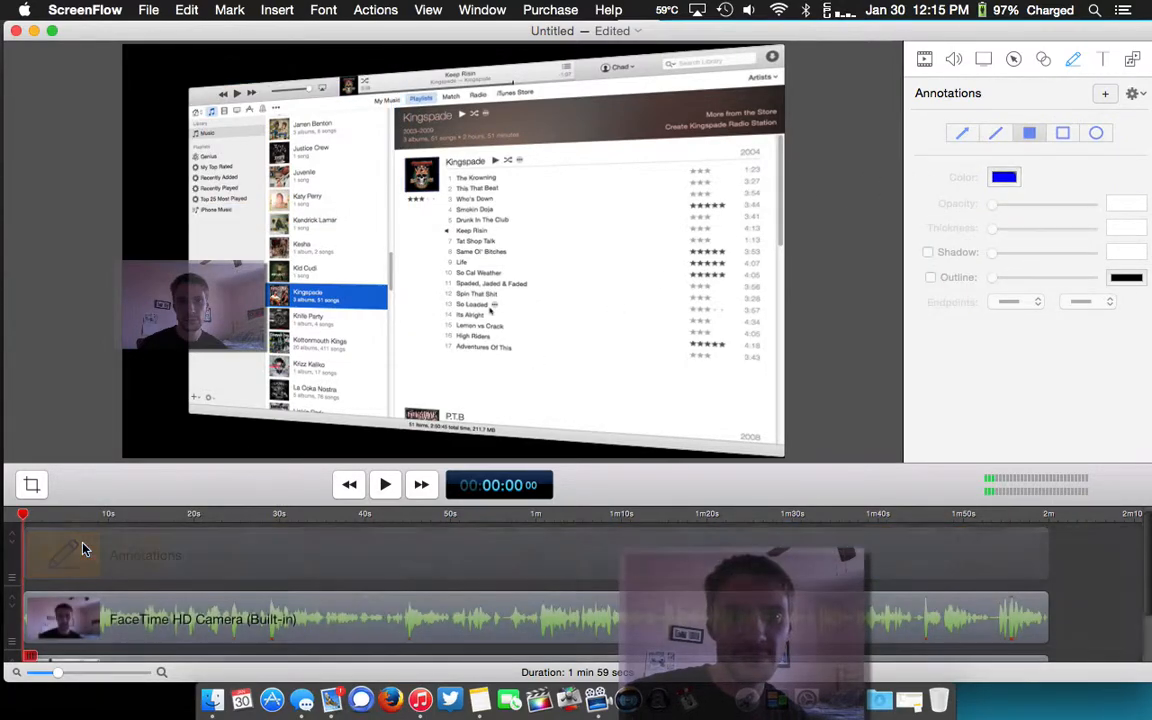
{"action": "left_click", "coordinate": [1100, 59]}
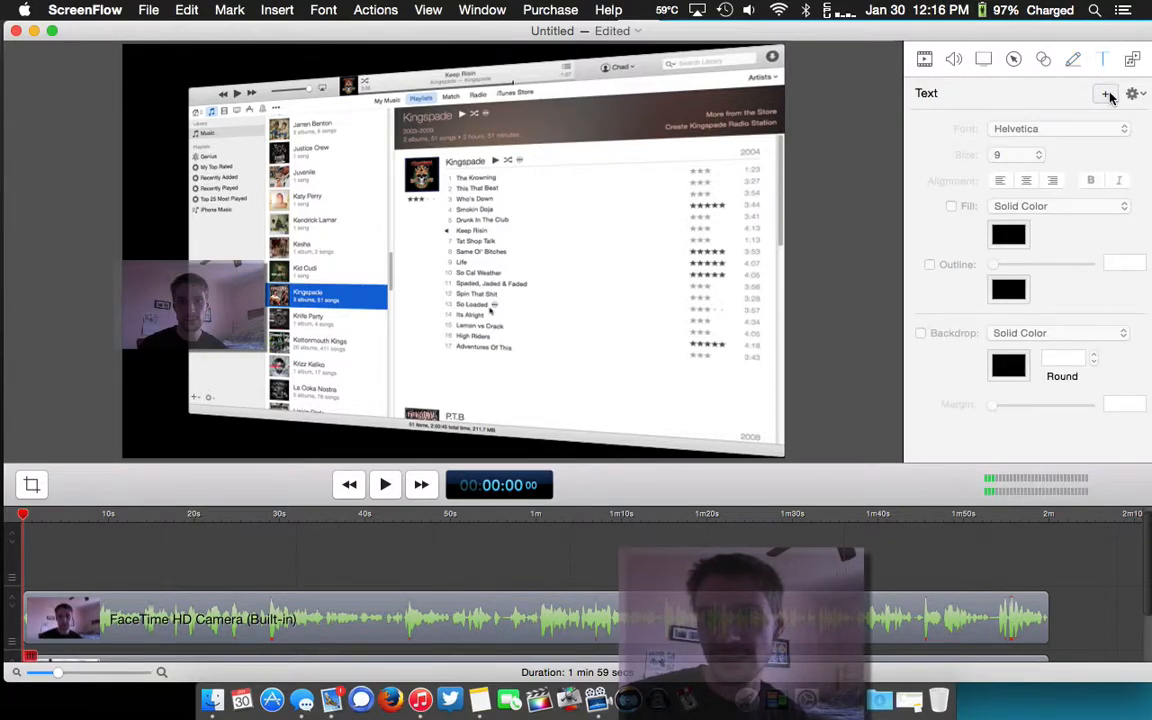
{"action": "left_click", "coordinate": [1106, 93]}
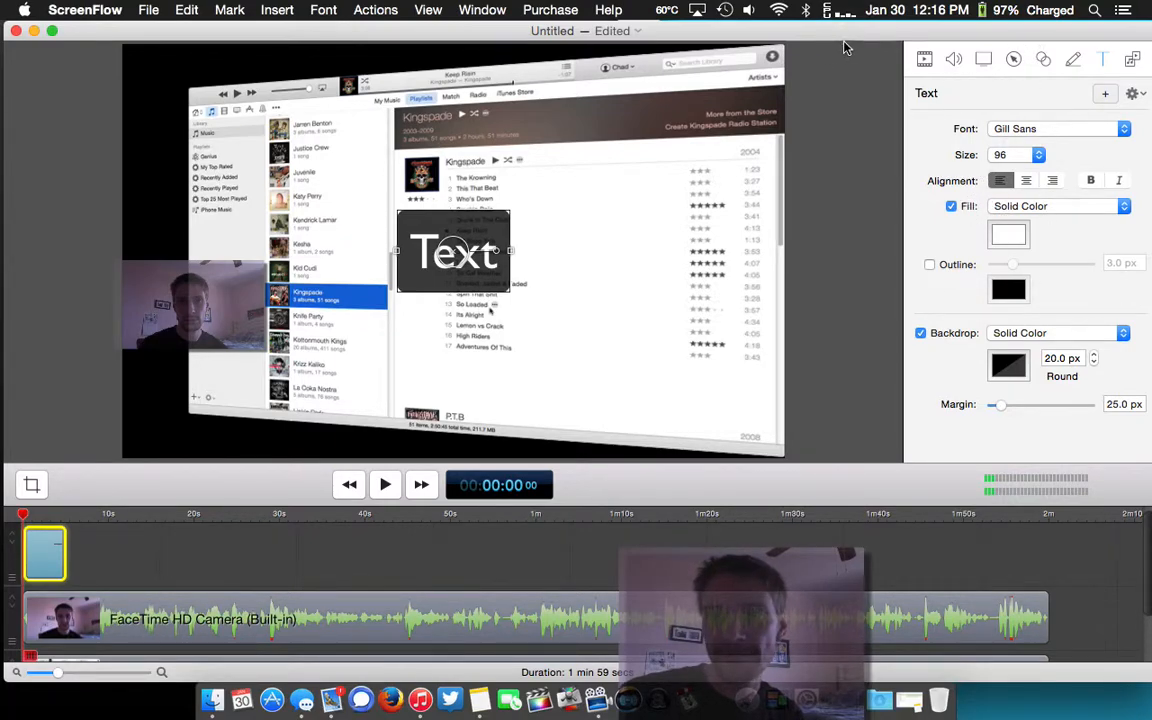
- Review the video, audio, screen recording, callout, touch callout, annotation and text properties, selecting the screen recording to see its pointer options
{"action": "left_click", "coordinate": [924, 58]}
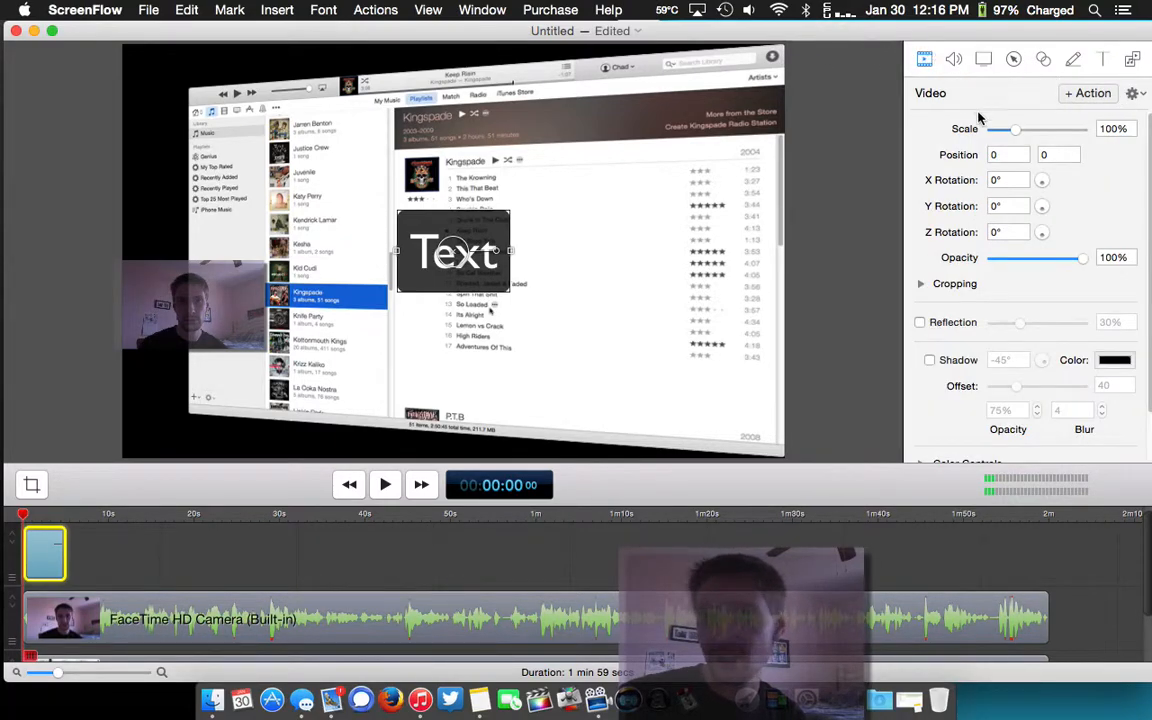
{"action": "left_click", "coordinate": [955, 59]}
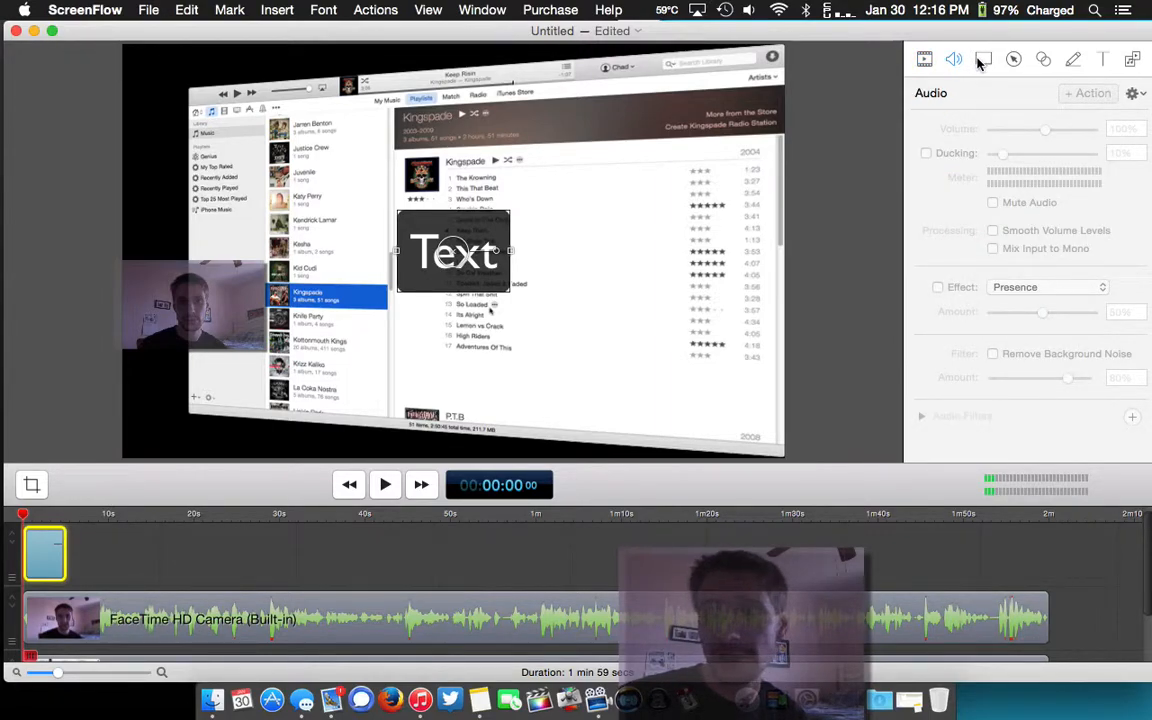
{"action": "left_click", "coordinate": [982, 60]}
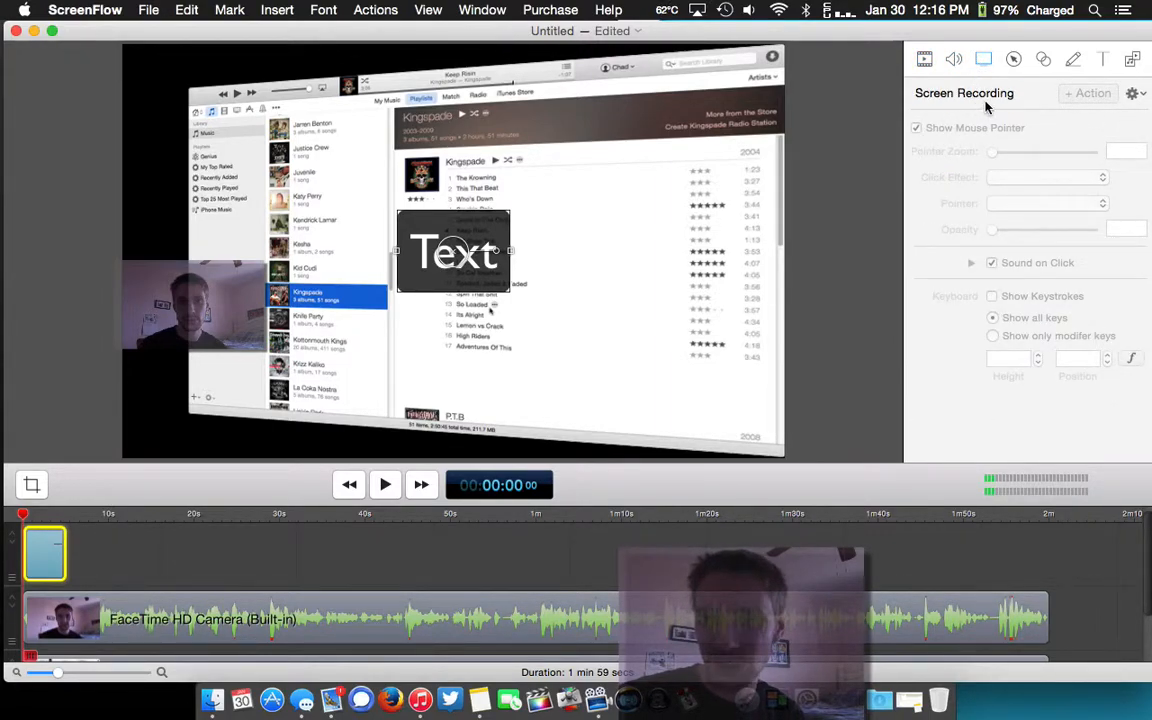
{"action": "left_click", "coordinate": [918, 128]}
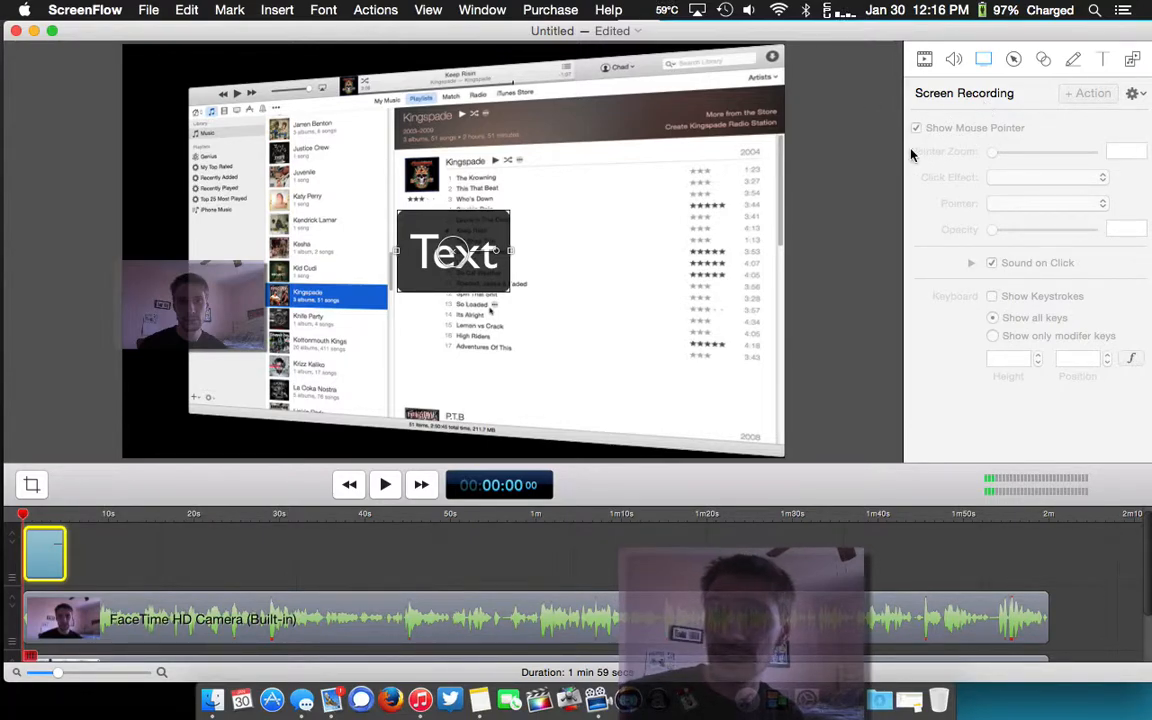
{"action": "left_click", "coordinate": [700, 130]}
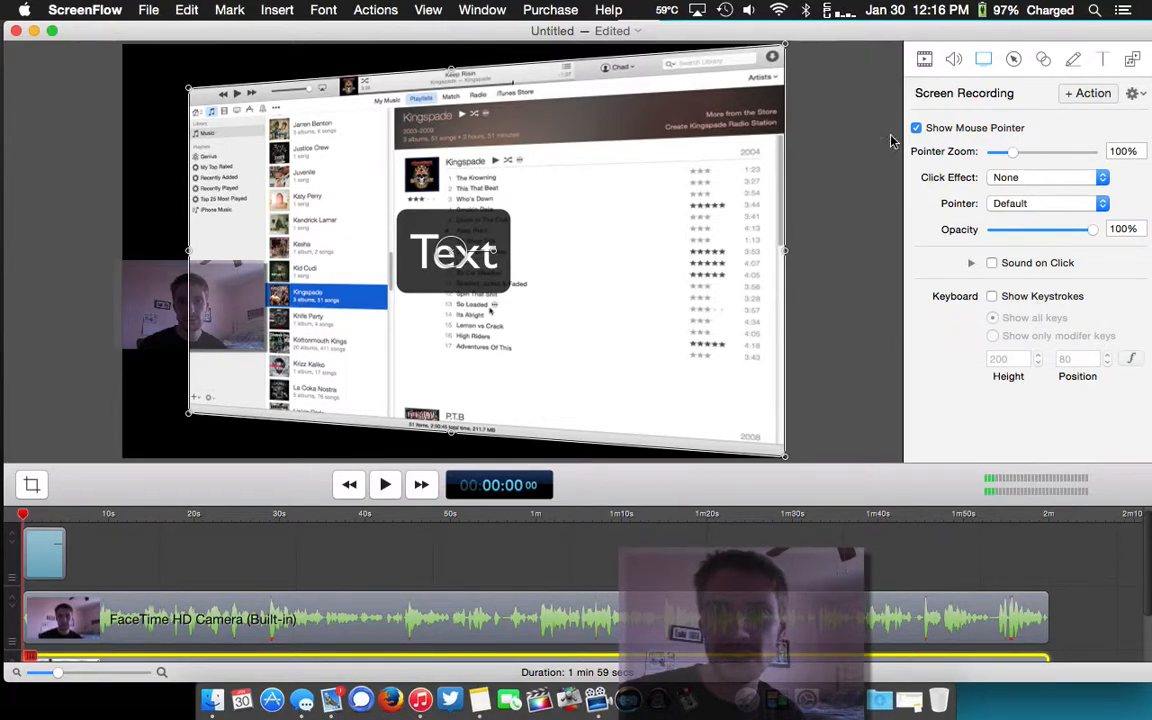
{"action": "left_click", "coordinate": [1013, 60]}
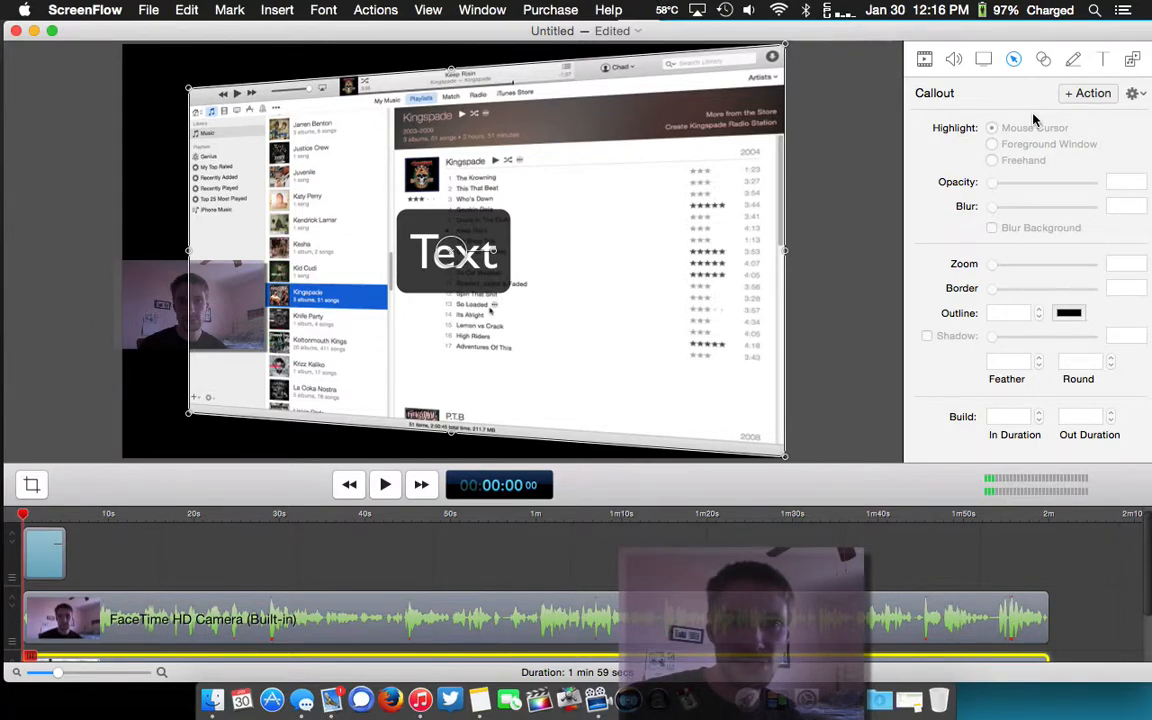
{"action": "left_click", "coordinate": [1043, 61]}
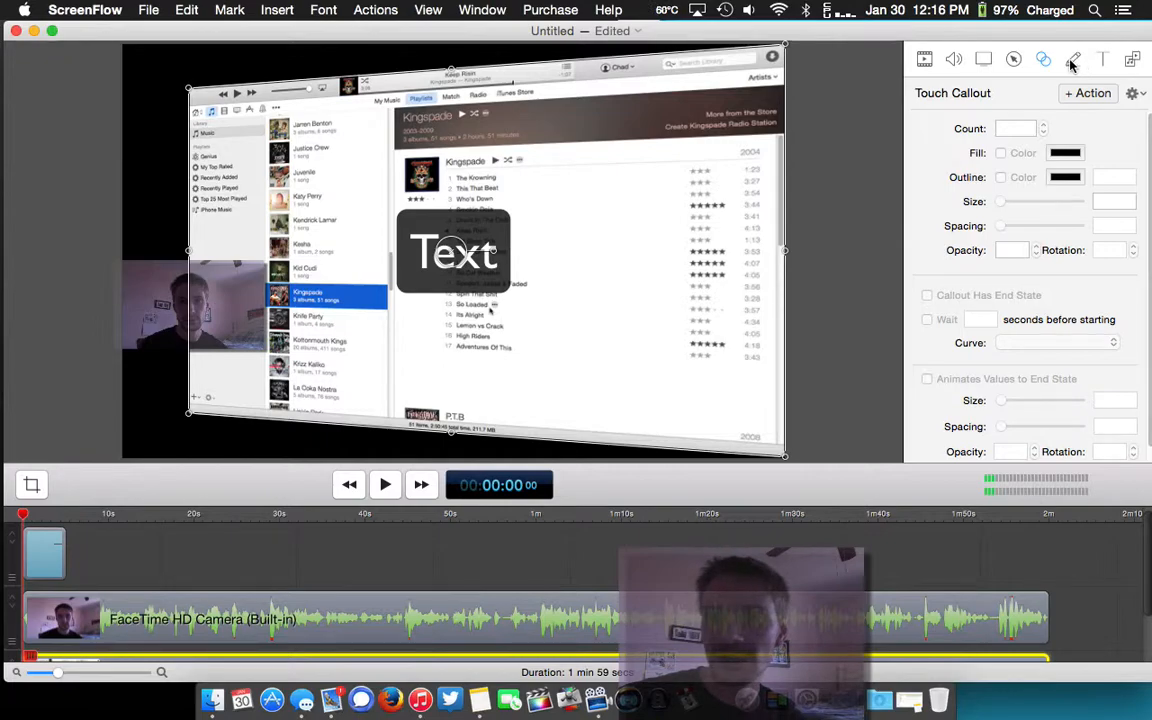
{"action": "left_click", "coordinate": [1073, 61]}
{"action": "left_click", "coordinate": [1097, 62]}
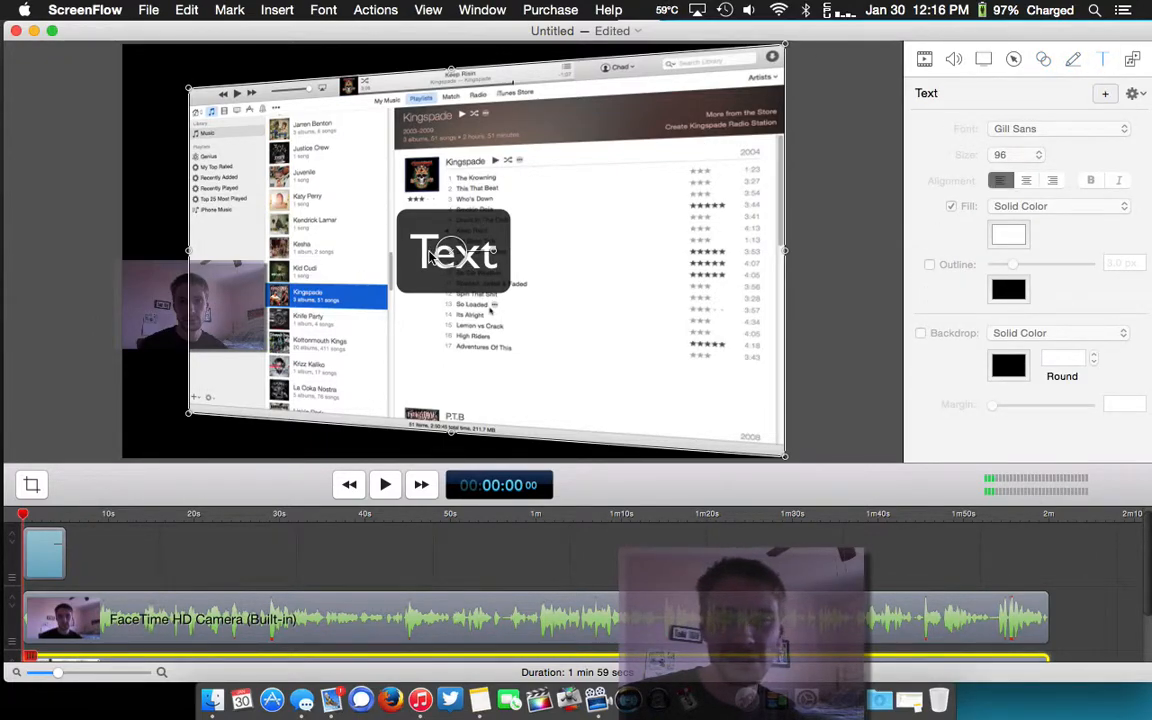
- Stretch the text clip across the whole timeline so it ends with the webcam clip at about 2 minutes
{"action": "left_click_drag", "start_coordinate": [423, 234], "coordinate": [470, 268]}
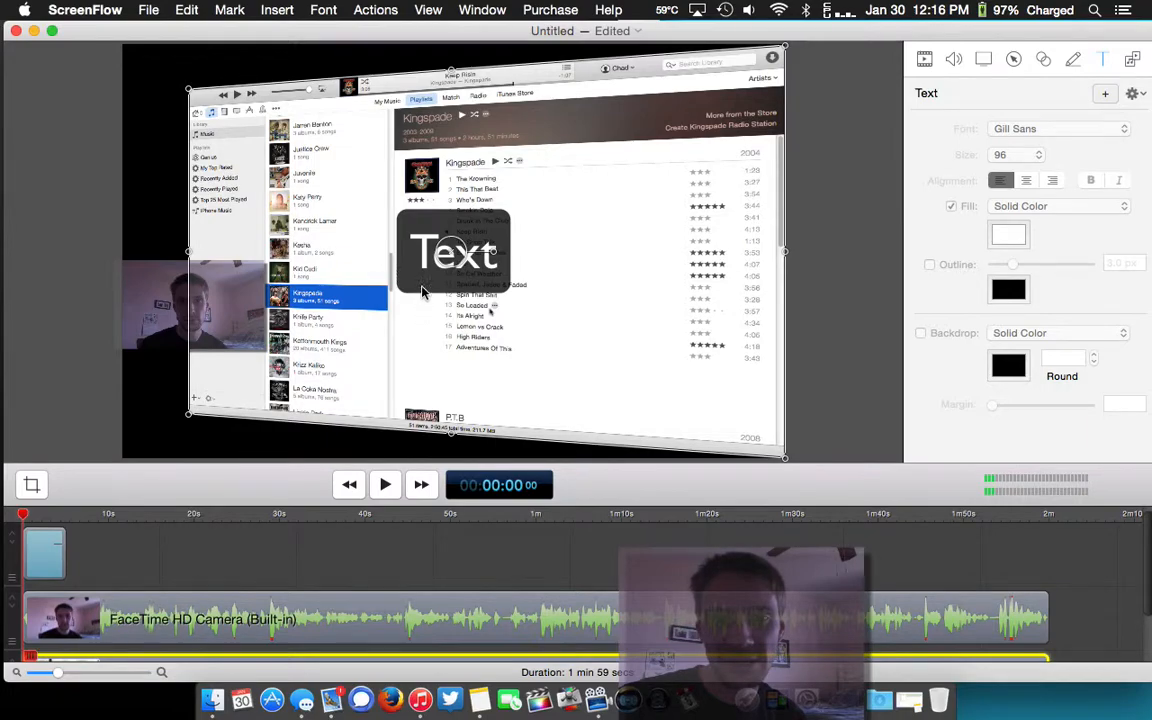
{"action": "left_click", "coordinate": [41, 562]}
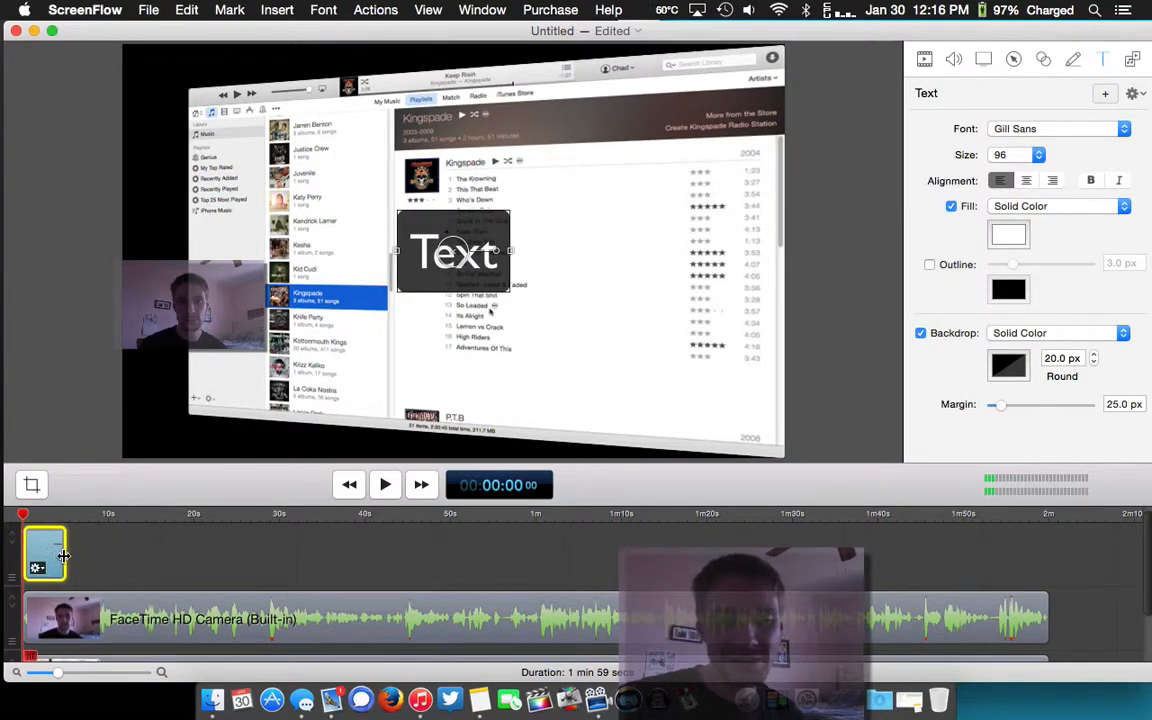
{"action": "left_click", "coordinate": [66, 556]}
{"action": "left_click", "coordinate": [44, 556]}
{"action": "left_click", "coordinate": [66, 562]}
{"action": "left_click", "coordinate": [44, 556]}
{"action": "left_click_drag", "start_coordinate": [64, 556], "coordinate": [1047, 556]}
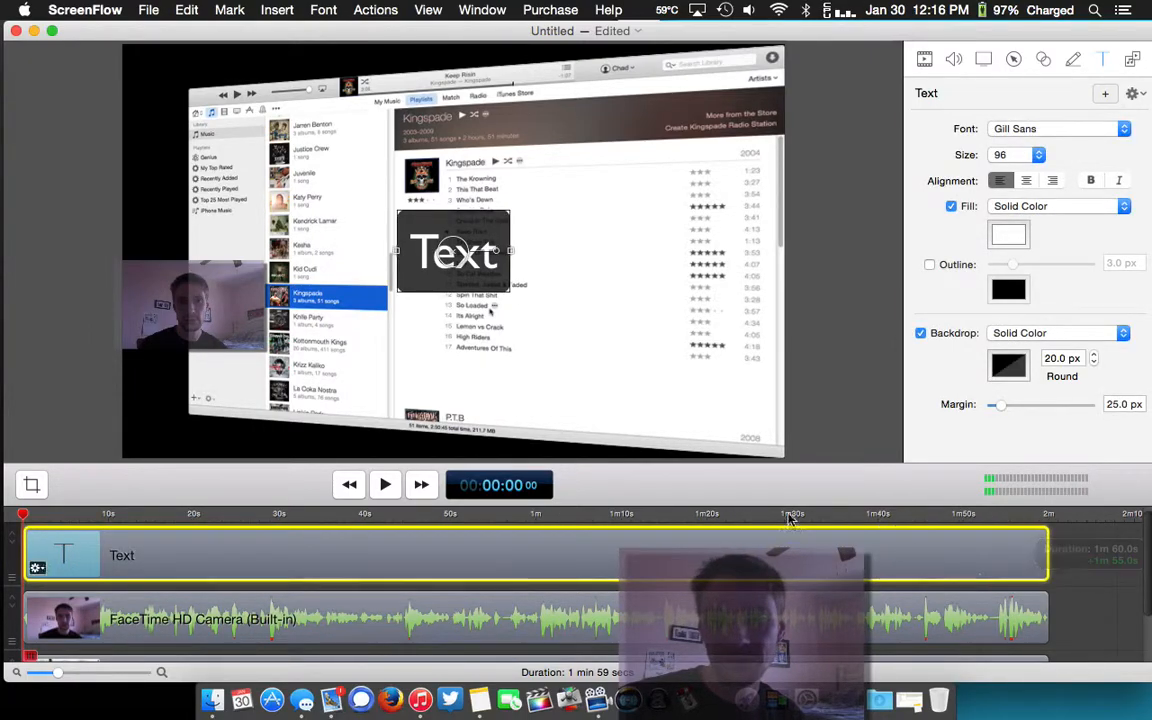
- Move the text box to the upper-left corner of the canvas and turn off its backdrop
{"action": "left_click_drag", "start_coordinate": [452, 245], "coordinate": [183, 75]}
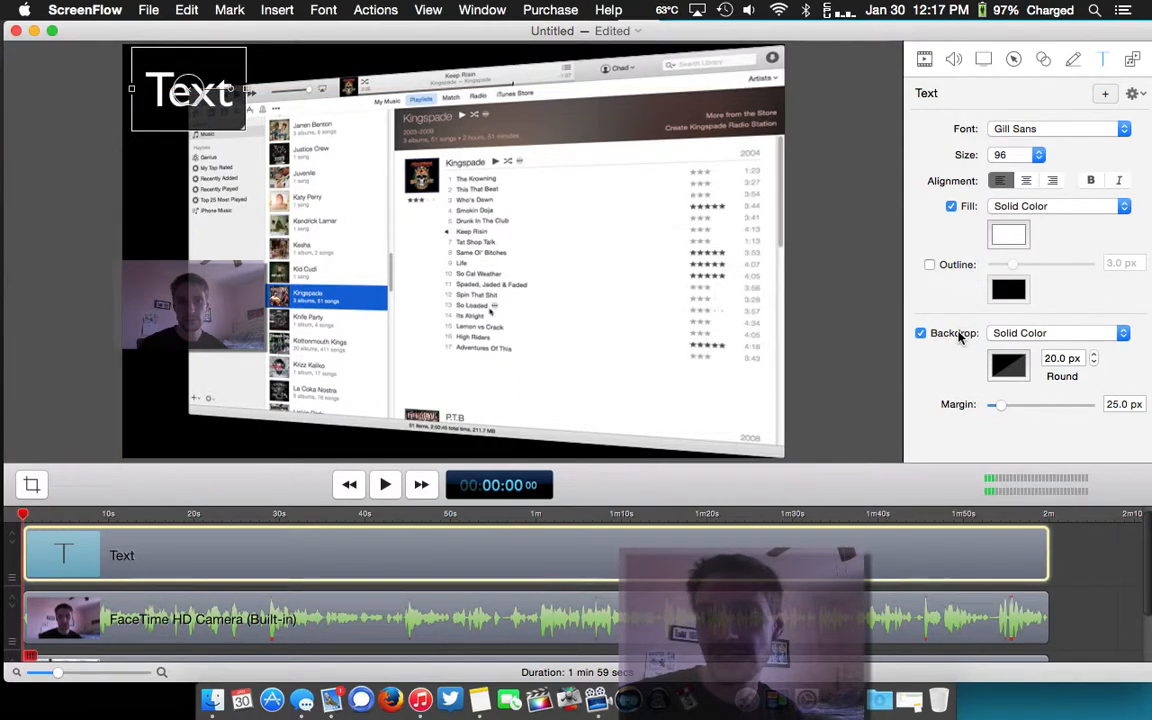
{"action": "left_click", "coordinate": [920, 333]}
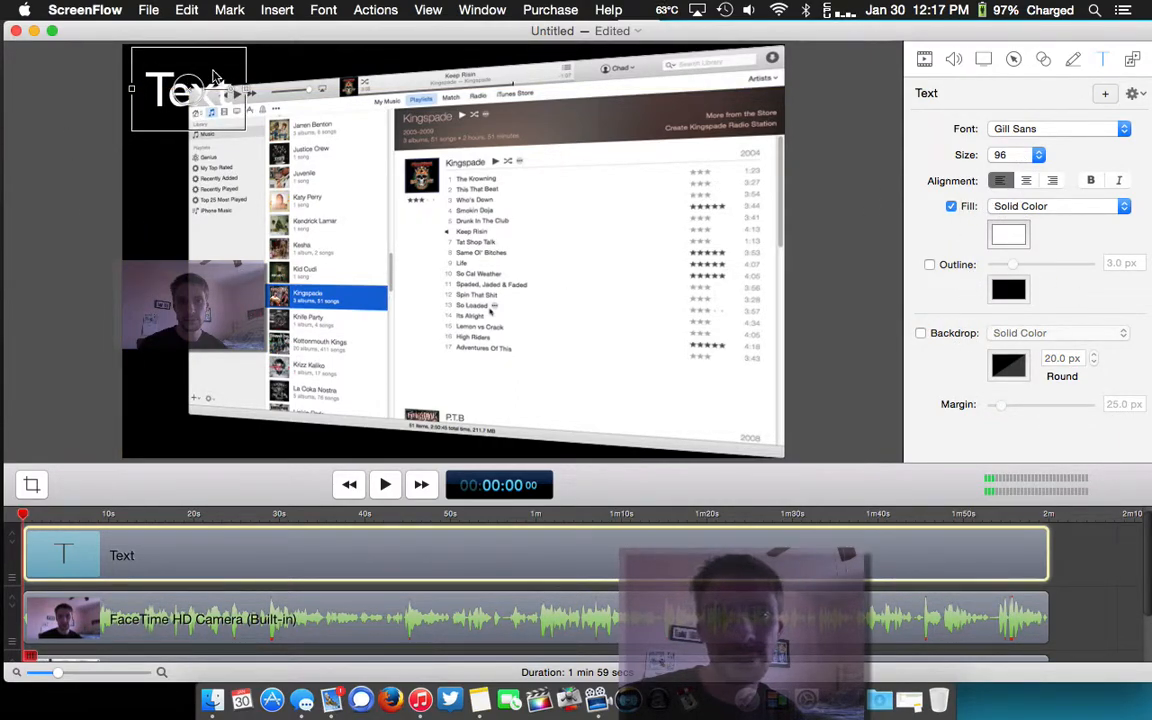
- Replace the placeholder text with the title "iTunes 12.1 Review"
{"action": "double_click", "coordinate": [172, 95]}
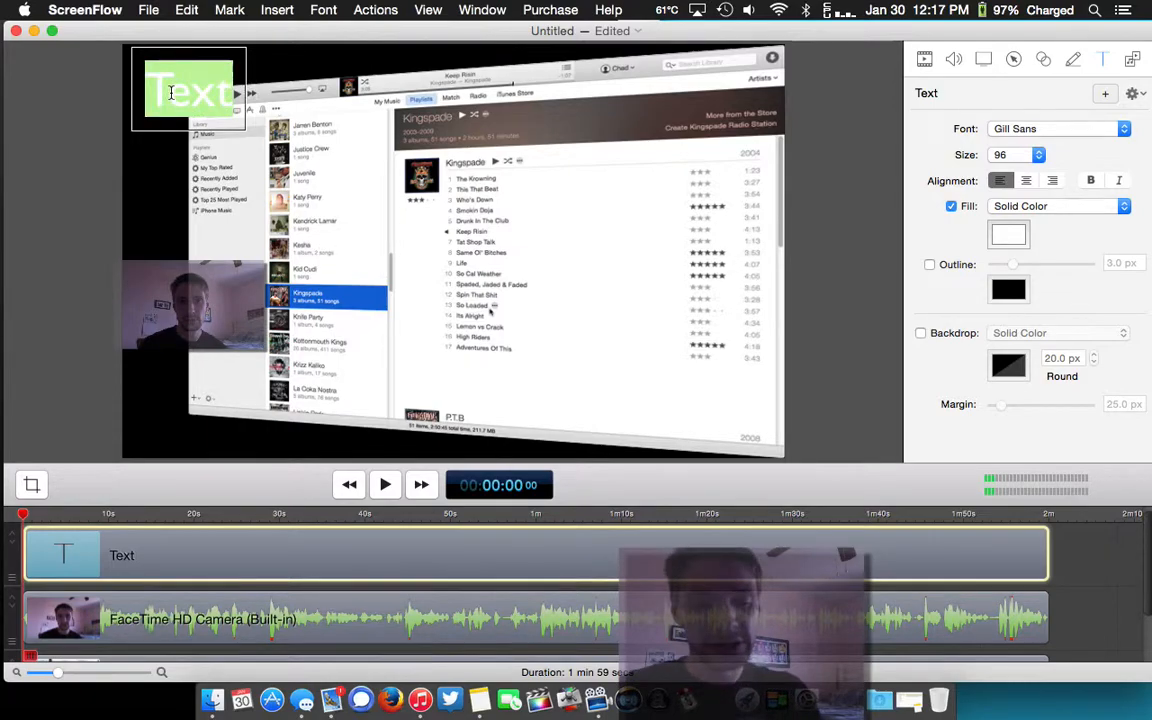
{"action": "type", "text": "iT"}
{"action": "type", "text": "unes"}
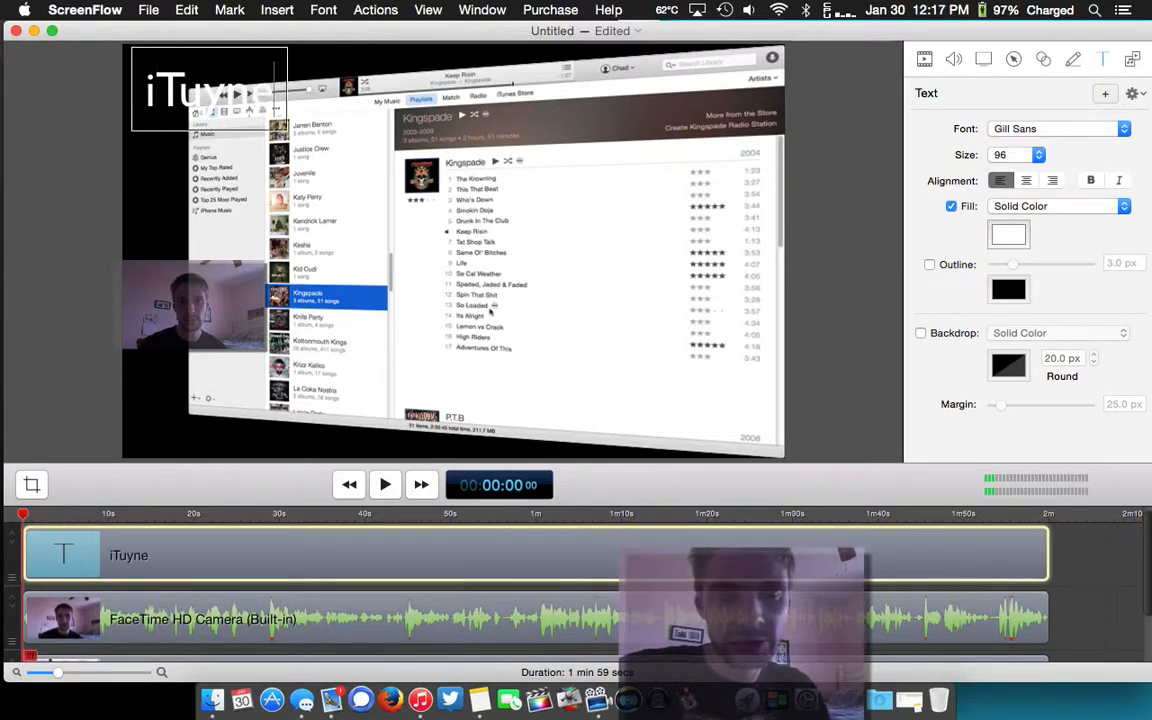
{"action": "key", "text": "BackSpace"}
{"action": "key", "text": "BackSpace"}
{"action": "key", "text": "BackSpace"}
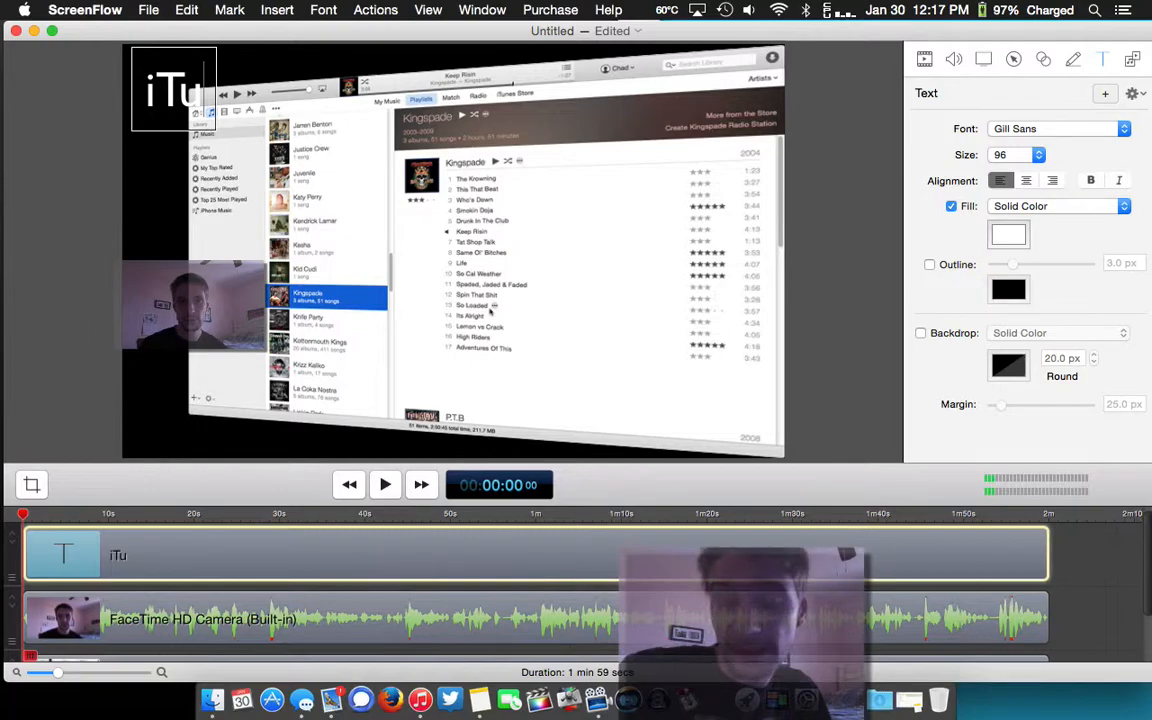
{"action": "type", "text": "nes 12"}
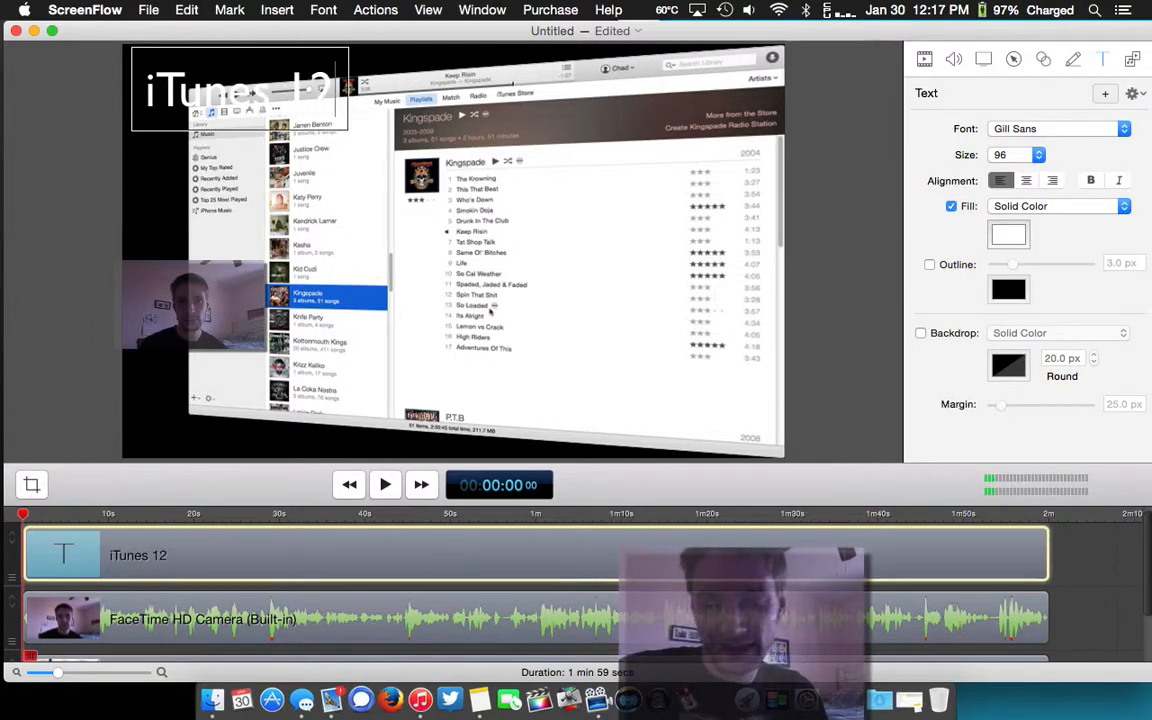
{"action": "type", "text": ".1 R"}
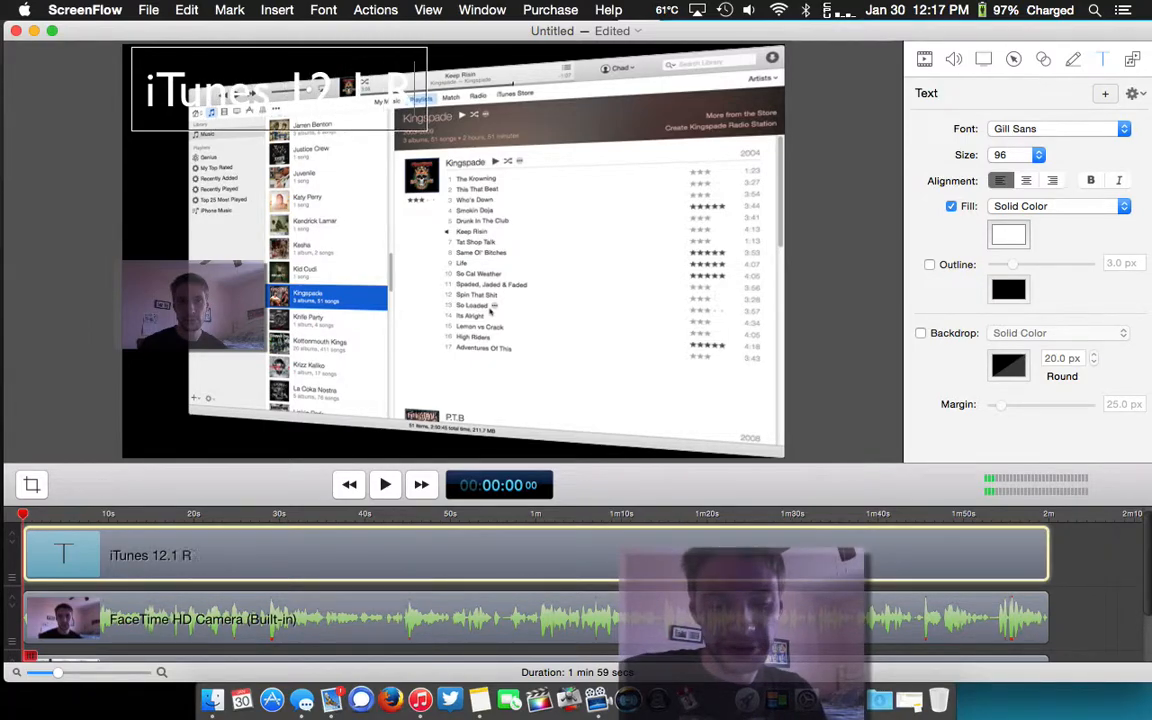
{"action": "type", "text": "eview"}
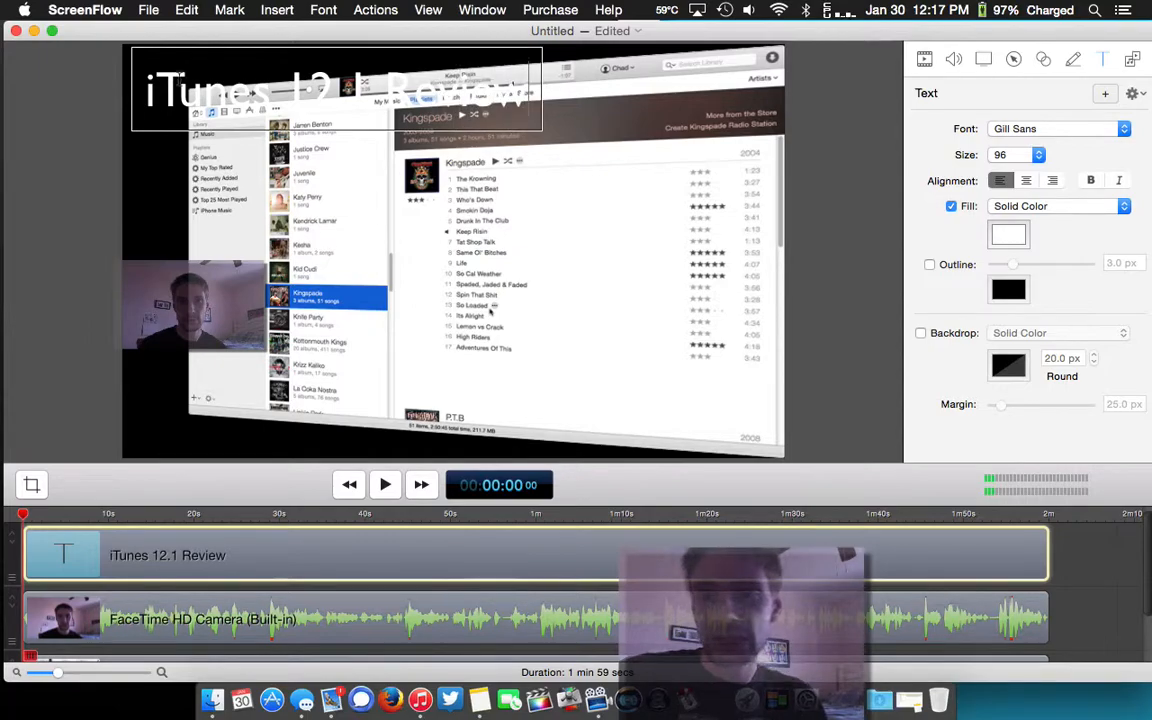
{"action": "type", "text": "s"}
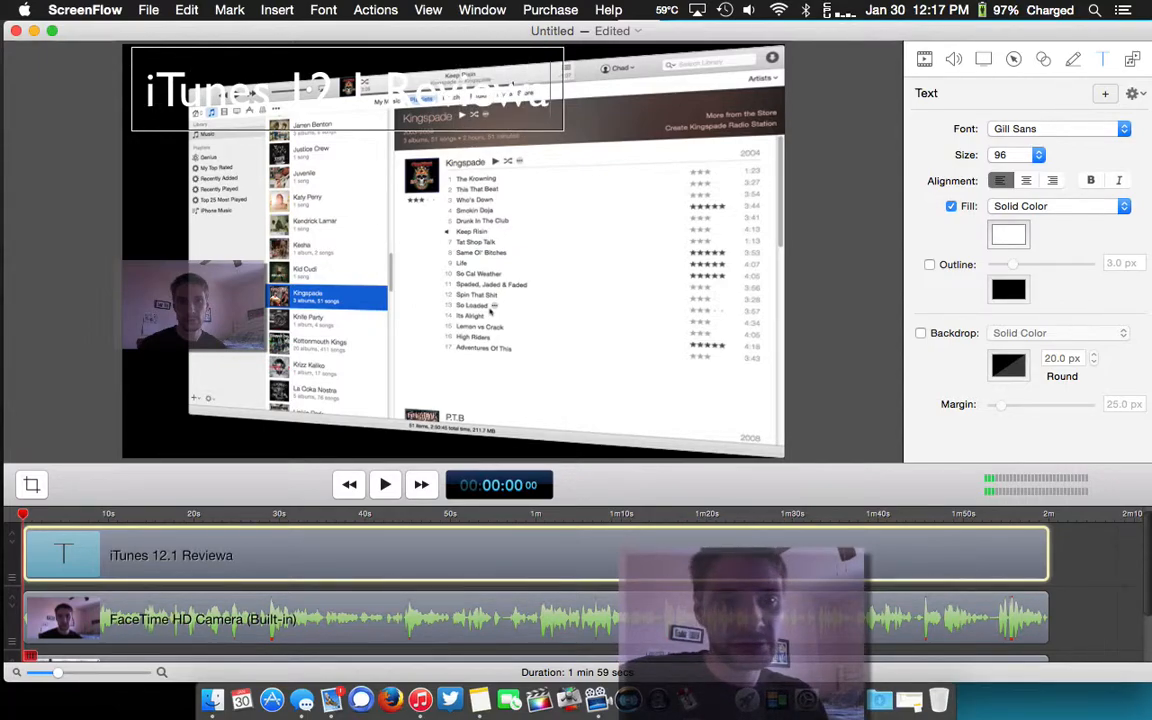
{"action": "key", "text": "BackSpace"}
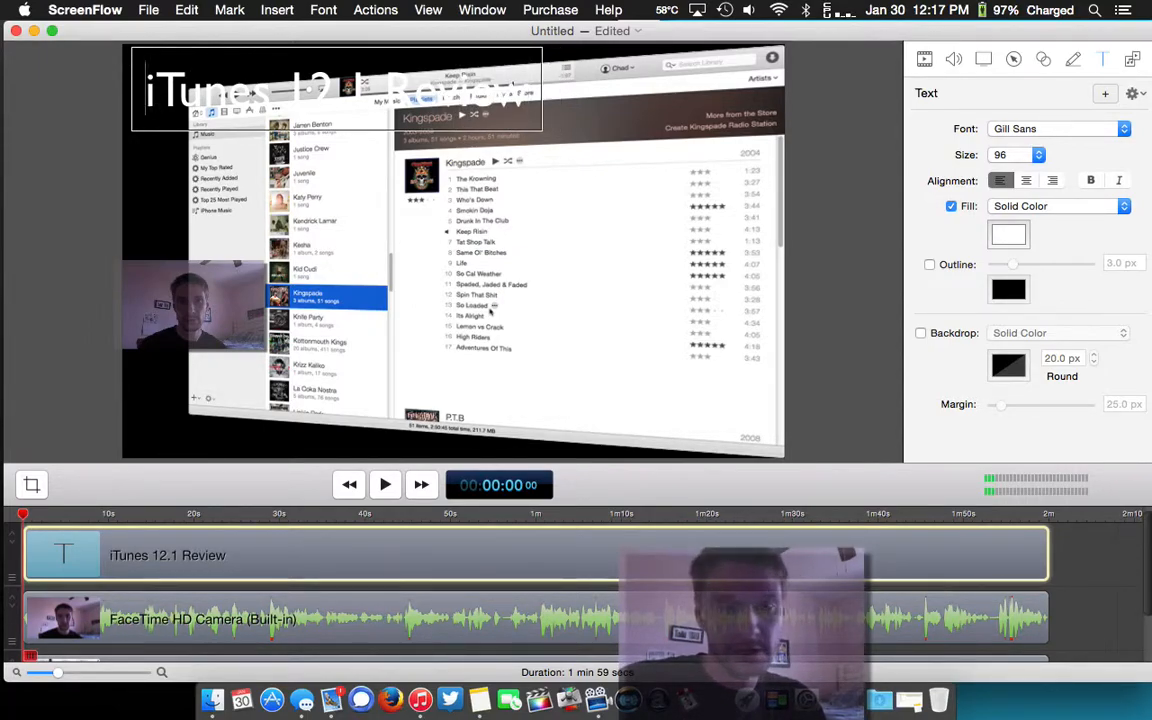
- Try the whole title at font sizes 18 and 36, settle on size 48, and deselect it
{"action": "left_click_drag", "start_coordinate": [145, 75], "coordinate": [650, 137]}
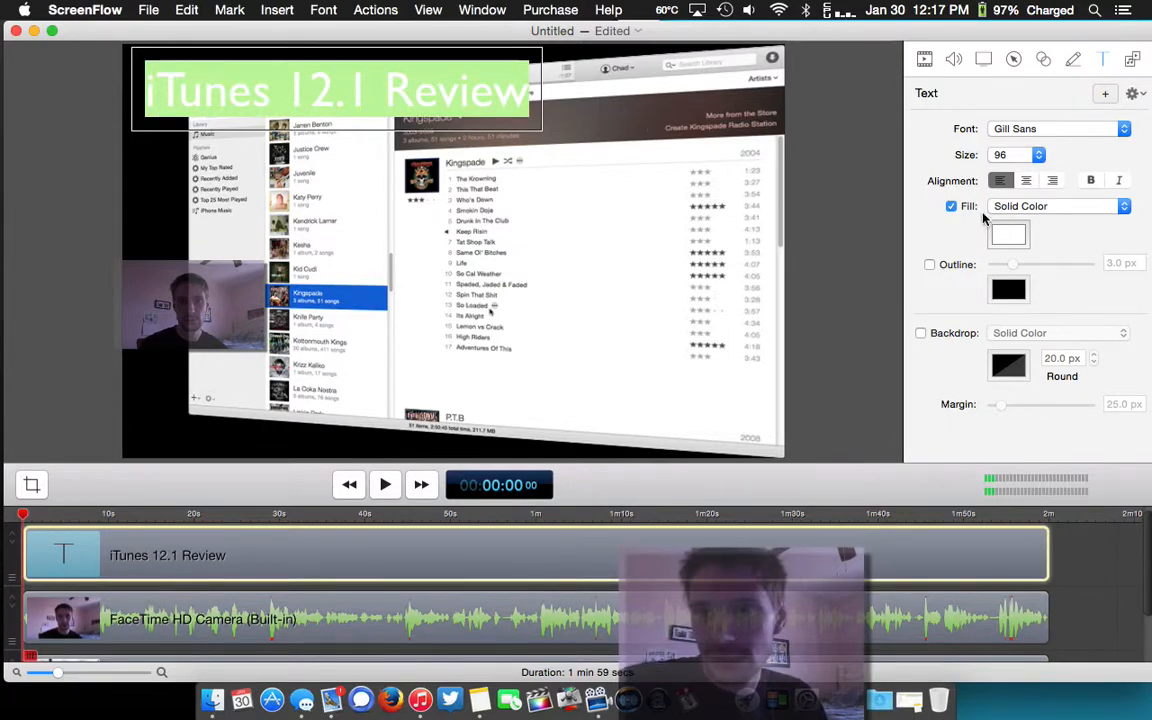
{"action": "left_click", "coordinate": [1036, 154]}
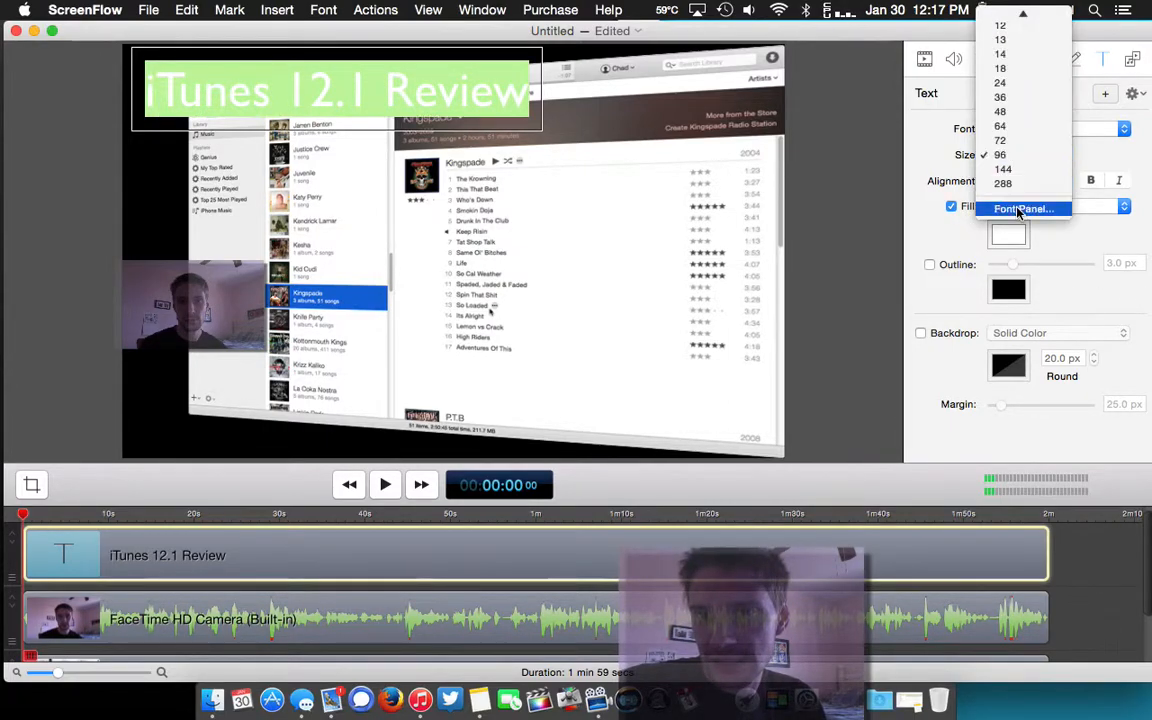
{"action": "left_click", "coordinate": [1018, 72]}
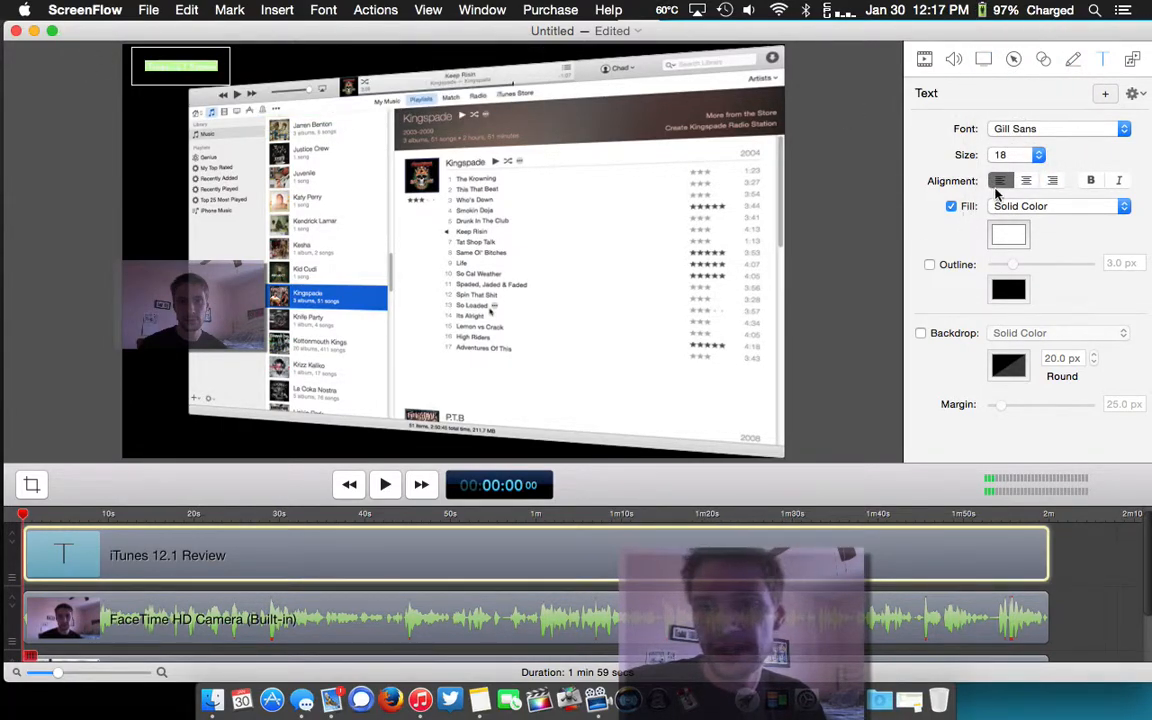
{"action": "left_click", "coordinate": [1018, 157]}
{"action": "left_click", "coordinate": [1020, 183]}
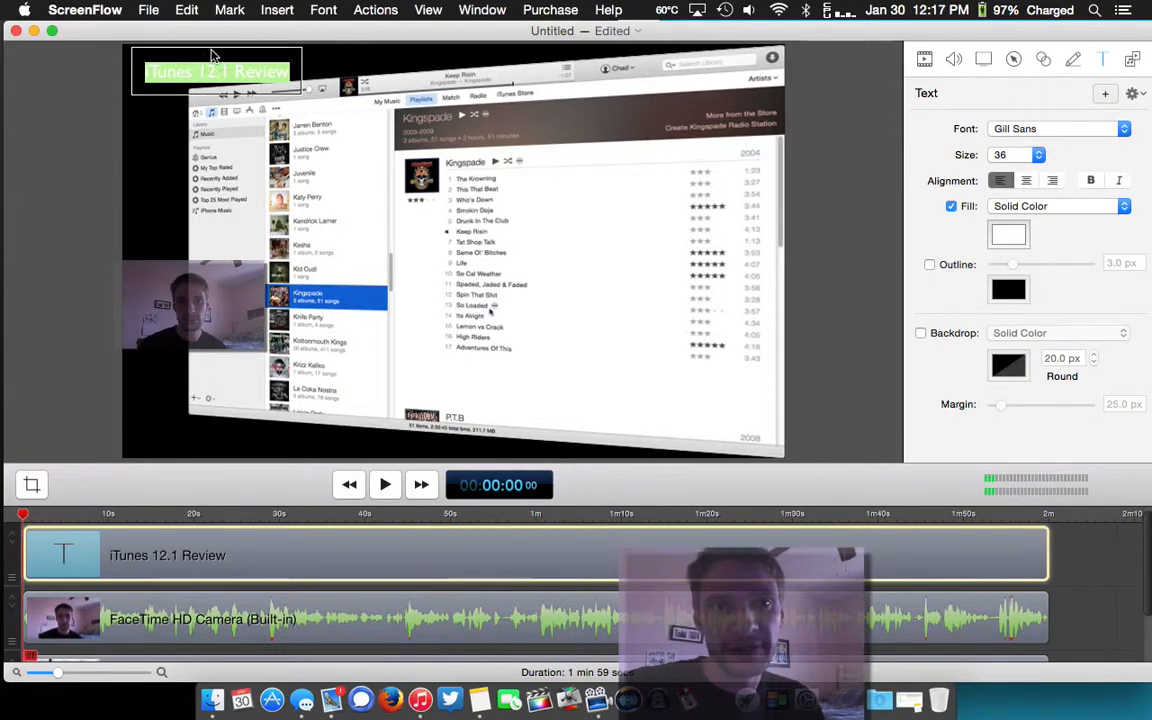
{"action": "left_click", "coordinate": [1018, 155]}
{"action": "left_click", "coordinate": [1020, 170]}
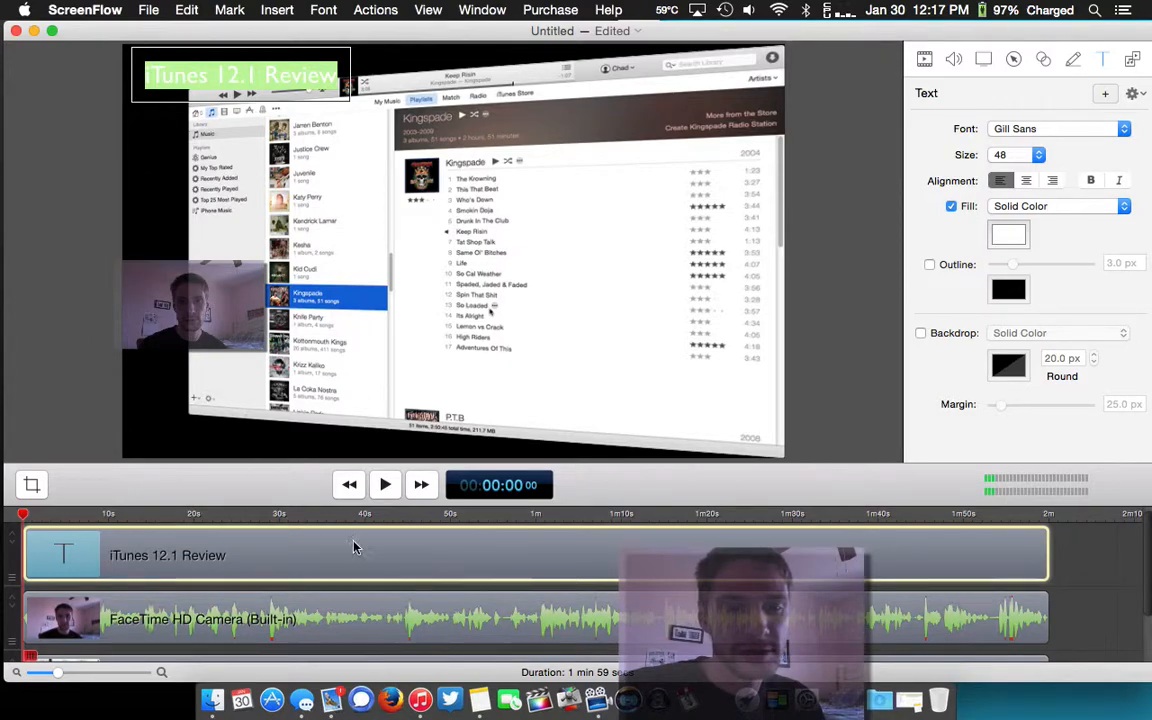
{"action": "left_click", "coordinate": [155, 136]}
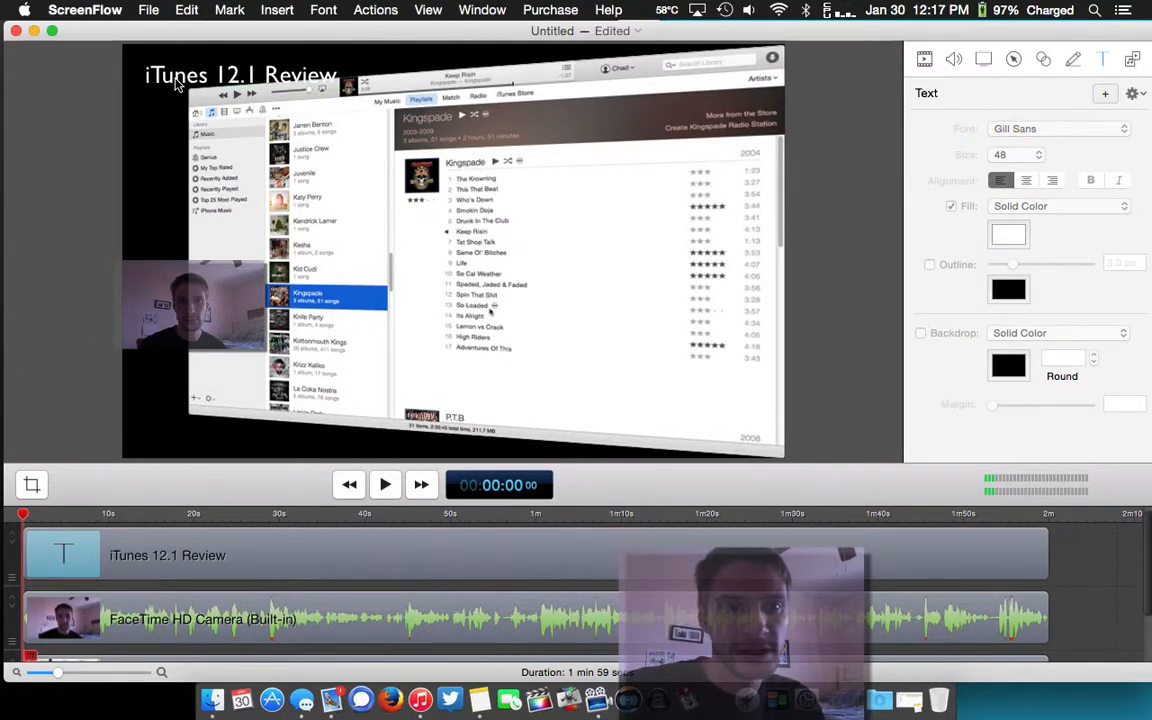
- Shift the title slightly up and left, closer to the canvas's upper-left corner, and deselect it
{"action": "left_click", "coordinate": [160, 72]}
{"action": "left_click_drag", "start_coordinate": [169, 75], "coordinate": [168, 69]}
{"action": "left_click", "coordinate": [64, 188]}
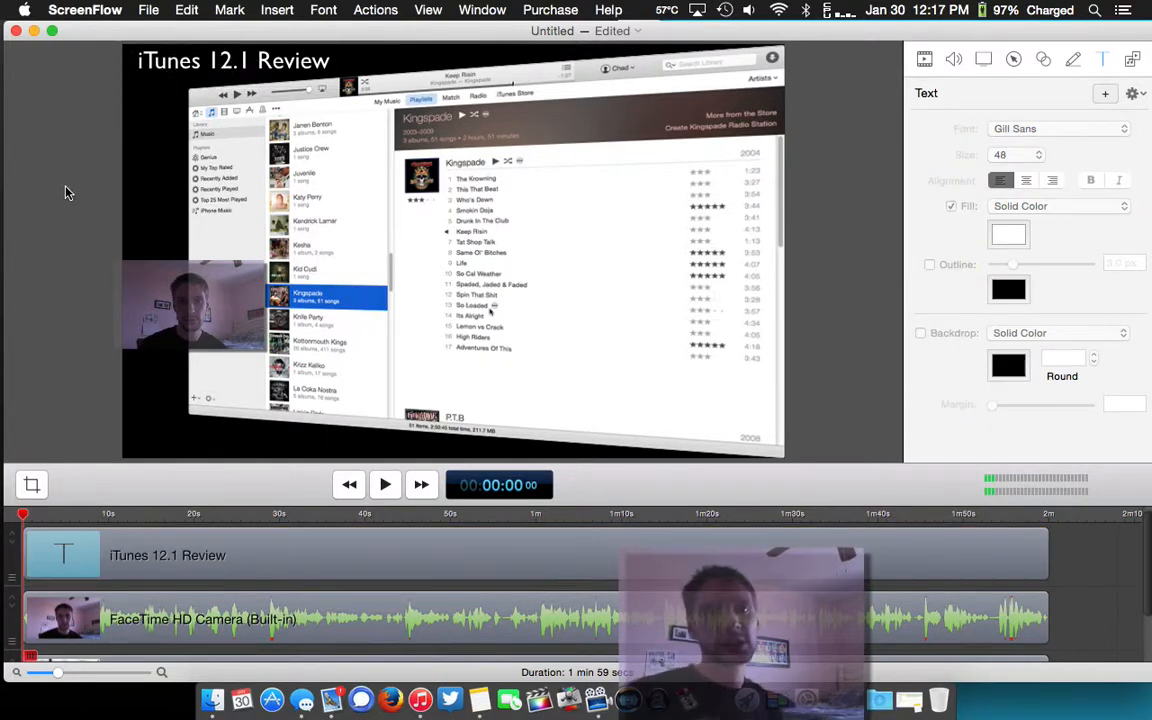
- Preview the layout with the title at full screen and start playback from the beginning
{"action": "left_click", "coordinate": [395, 7]}
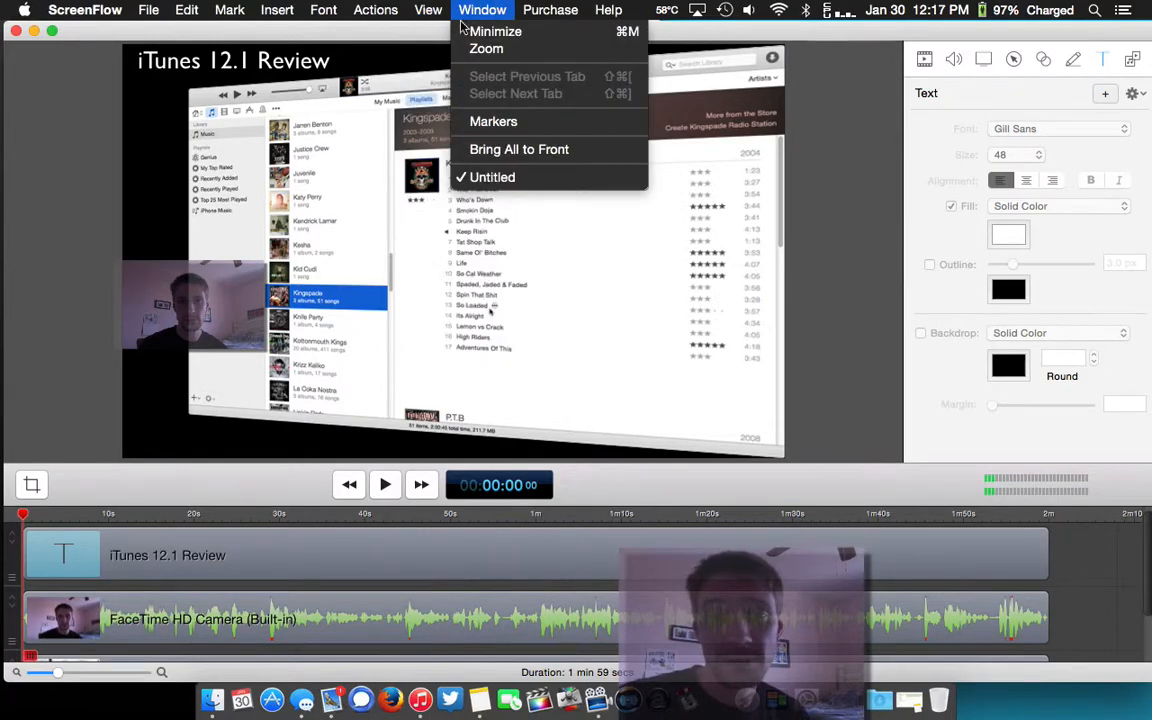
{"action": "left_click", "coordinate": [446, 47]}
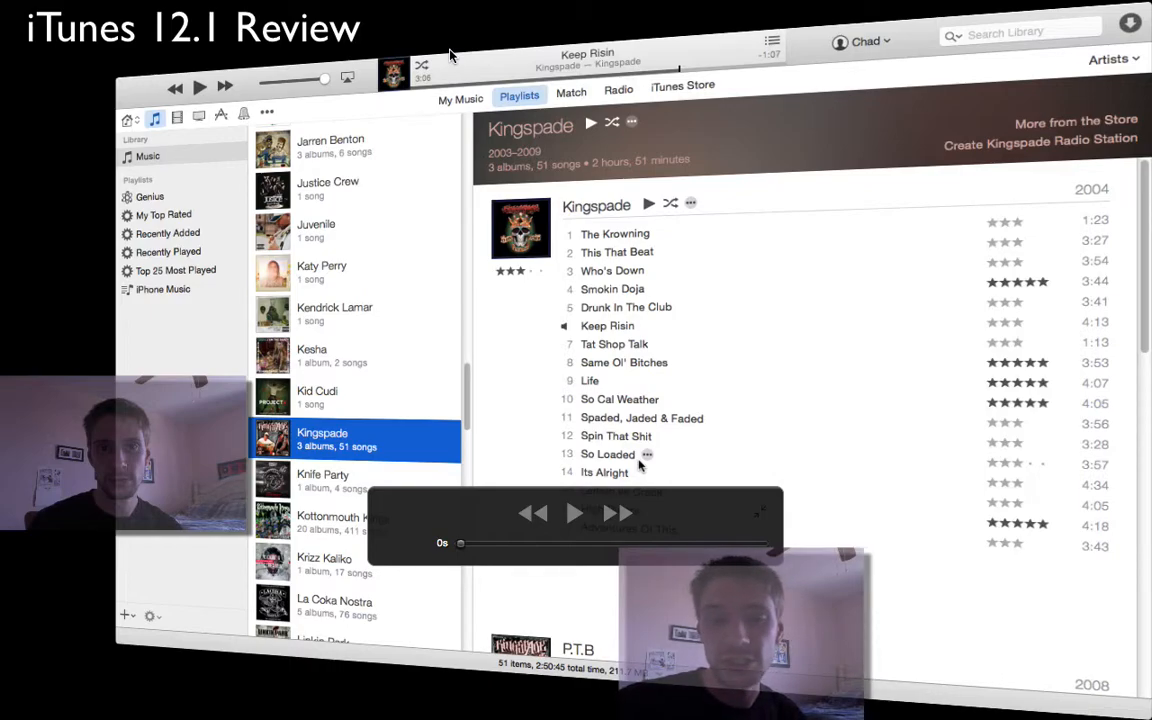
{"action": "left_click", "coordinate": [578, 515]}
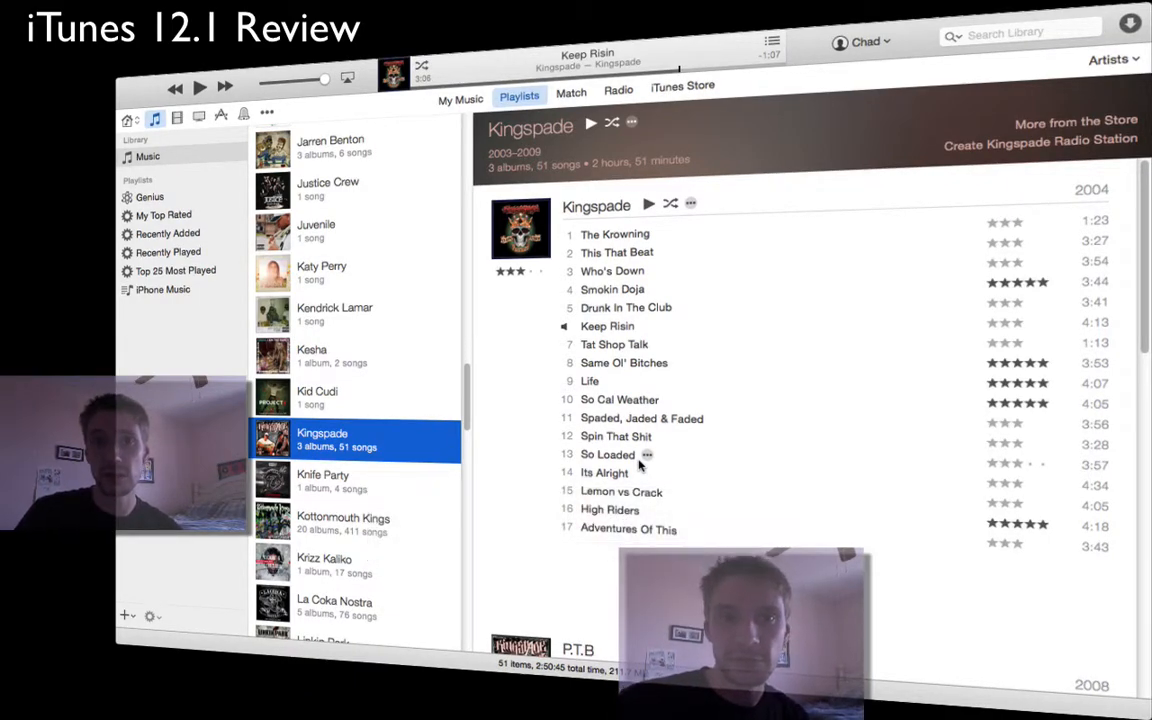
{"action": "scroll", "coordinate": [639, 463], "scroll_direction": "right", "scroll_amount": 3}
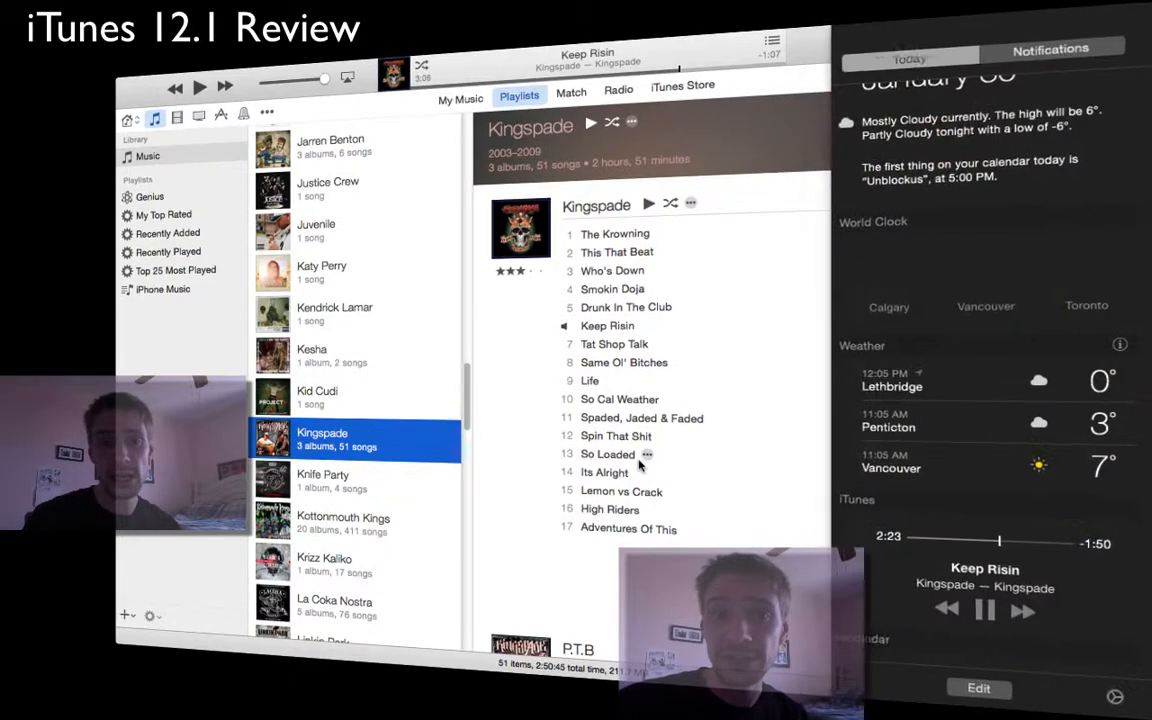
- Leave the full-screen preview and pause playback at about 20 seconds
{"action": "scroll", "coordinate": [977, 561], "scroll_direction": "down", "scroll_amount": 5}
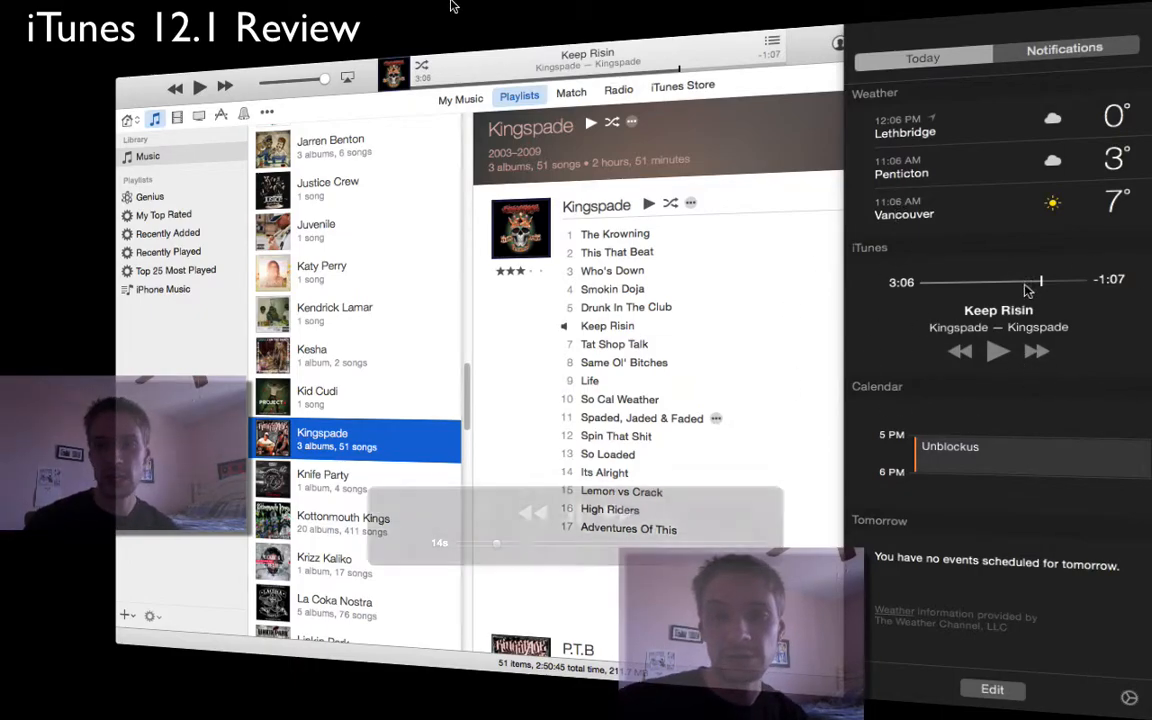
{"action": "left_click", "coordinate": [760, 512]}
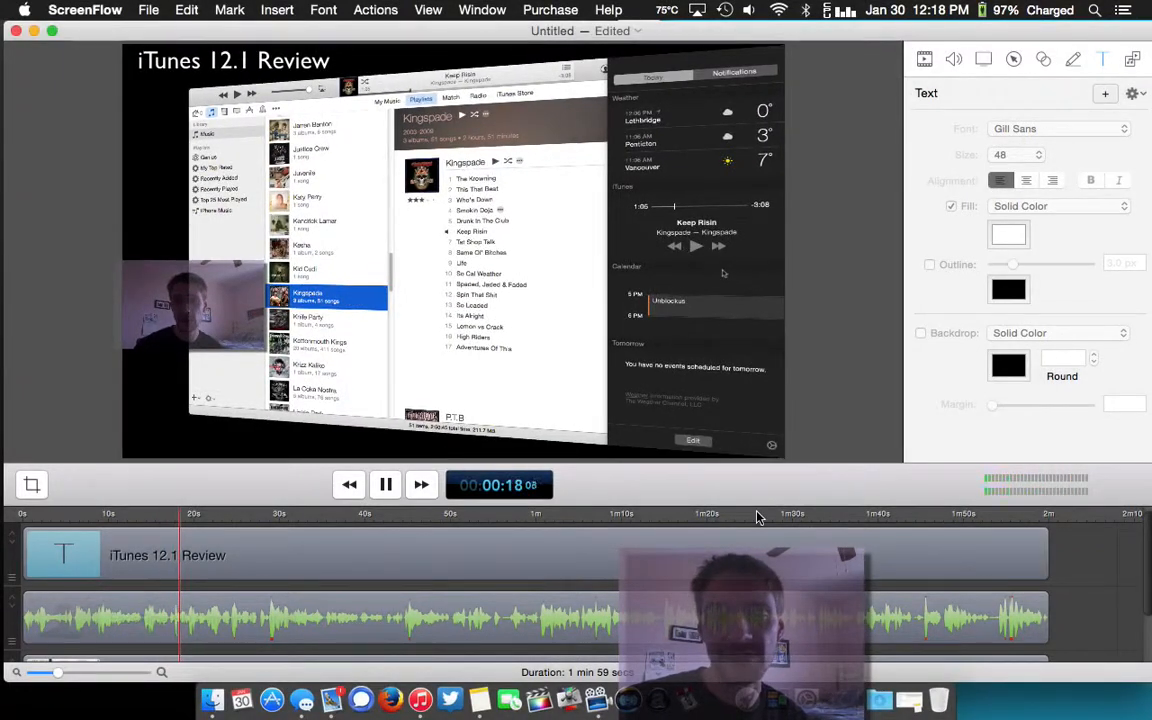
{"action": "left_click", "coordinate": [386, 485]}
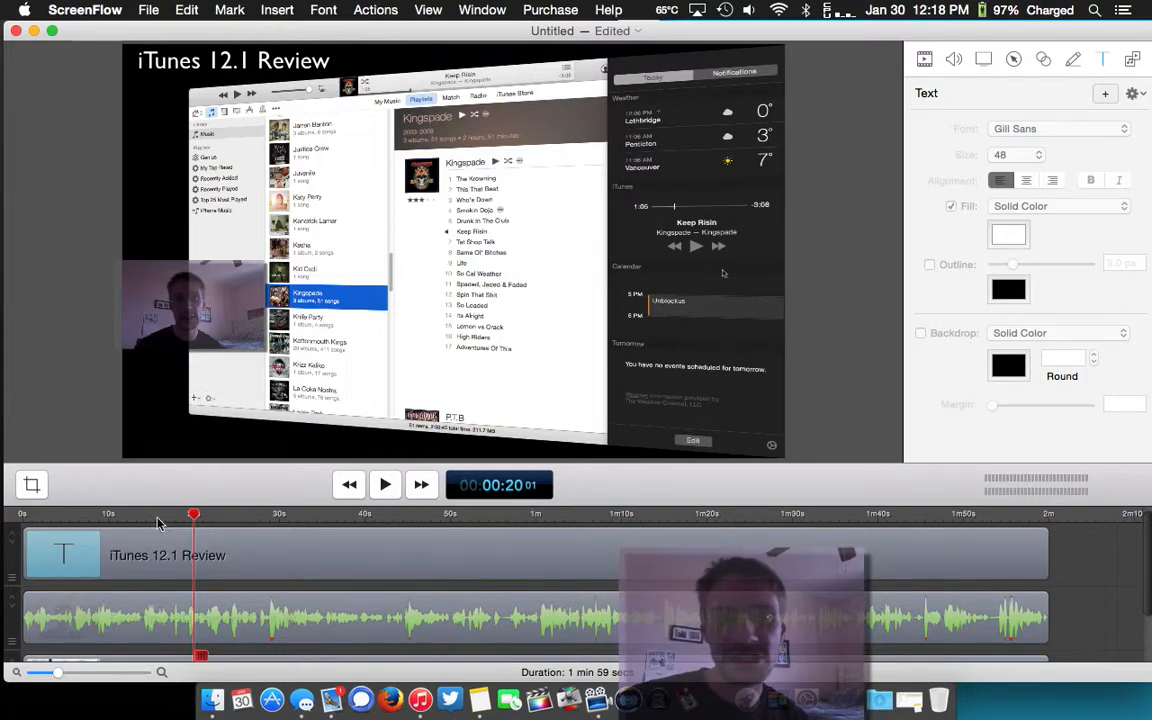
- Select the webcam clip in the canvas, set its opacity to 76%, and turn off its shadow
{"action": "left_click", "coordinate": [188, 303]}
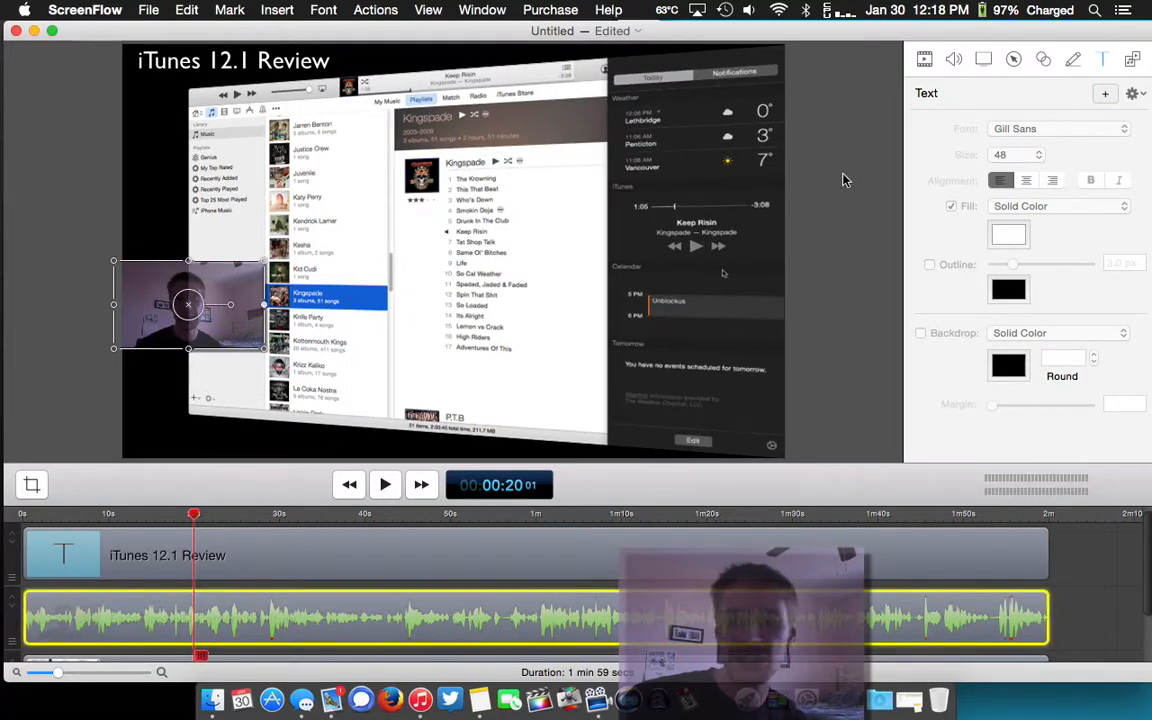
{"action": "left_click", "coordinate": [930, 58]}
{"action": "left_click_drag", "start_coordinate": [1054, 257], "coordinate": [1061, 258]}
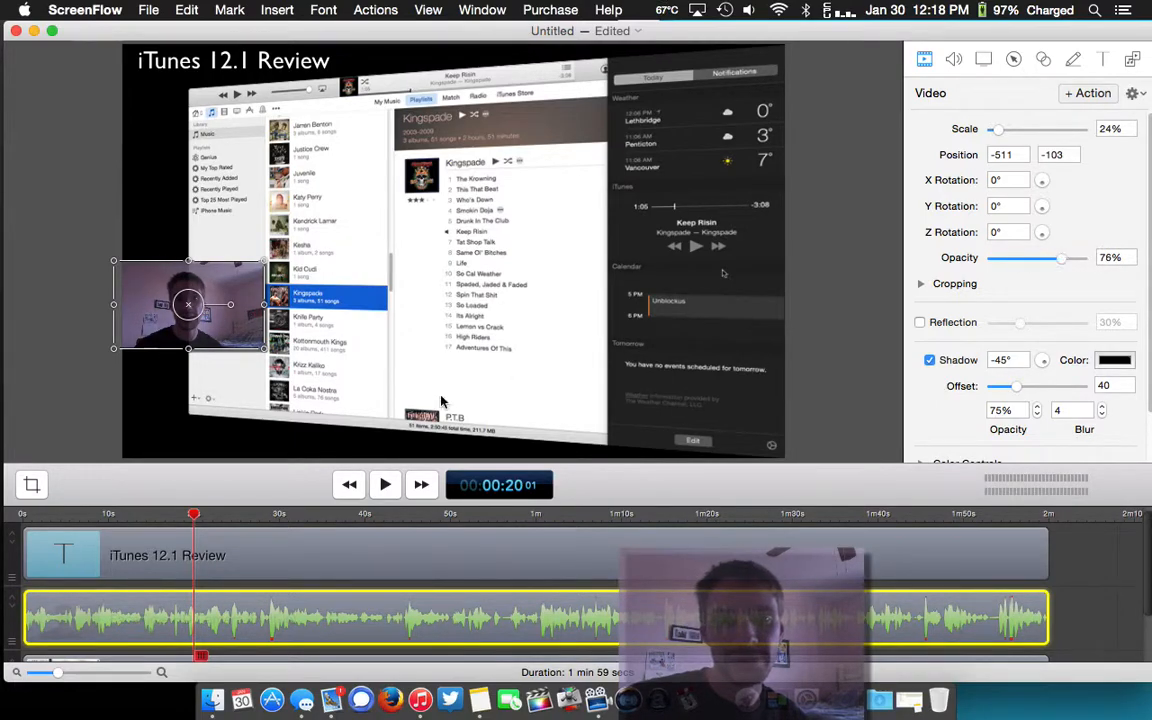
{"action": "left_click", "coordinate": [930, 360]}
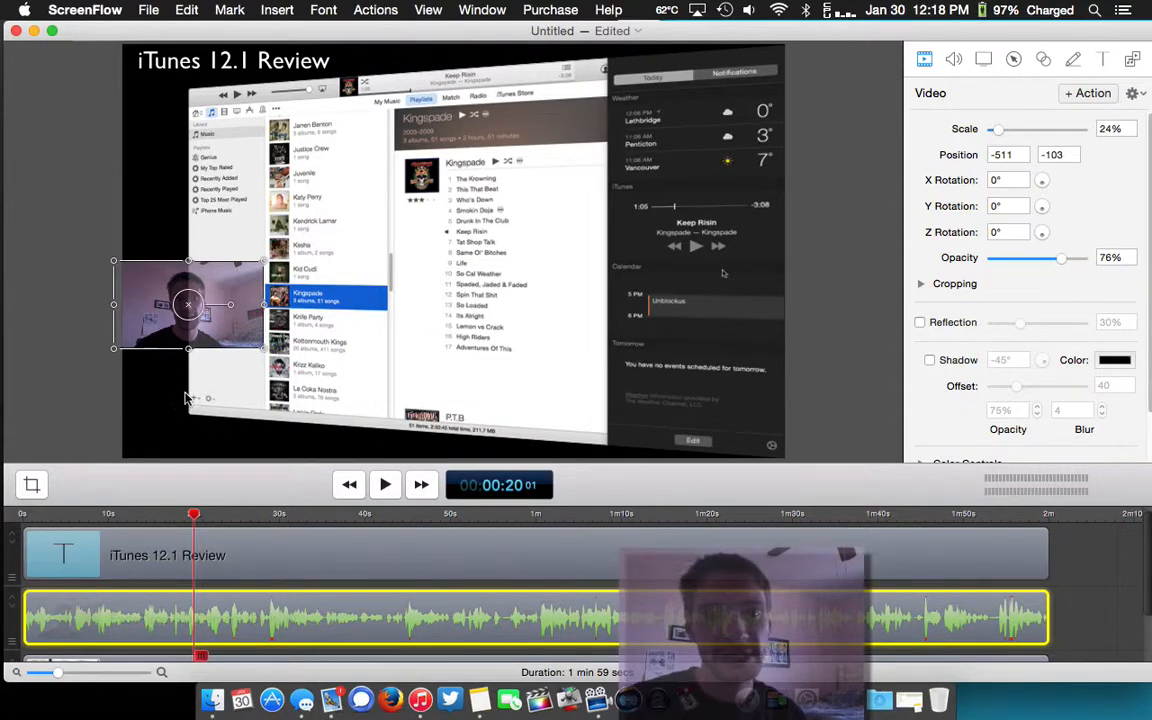
- Shrink the webcam overlay to about 22% scale, place it lower near the canvas's left edge at about -475, -178, and deselect it
{"action": "left_click_drag", "start_coordinate": [195, 327], "coordinate": [211, 332]}
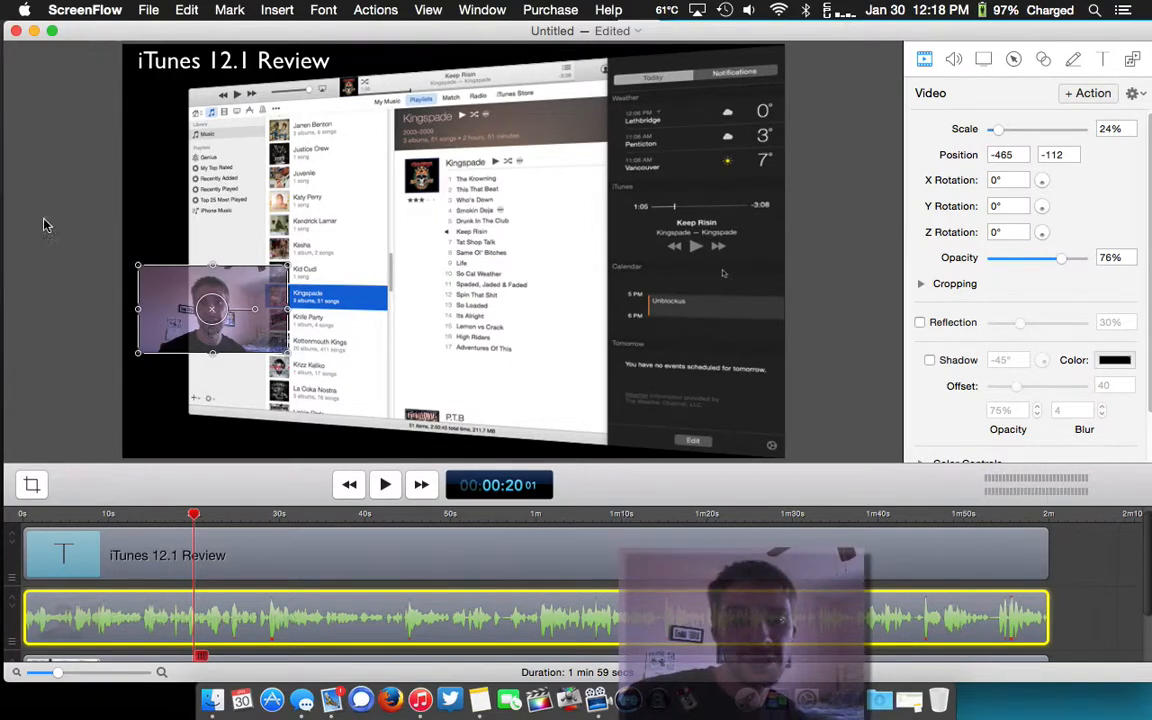
{"action": "left_click_drag", "start_coordinate": [150, 318], "coordinate": [136, 304]}
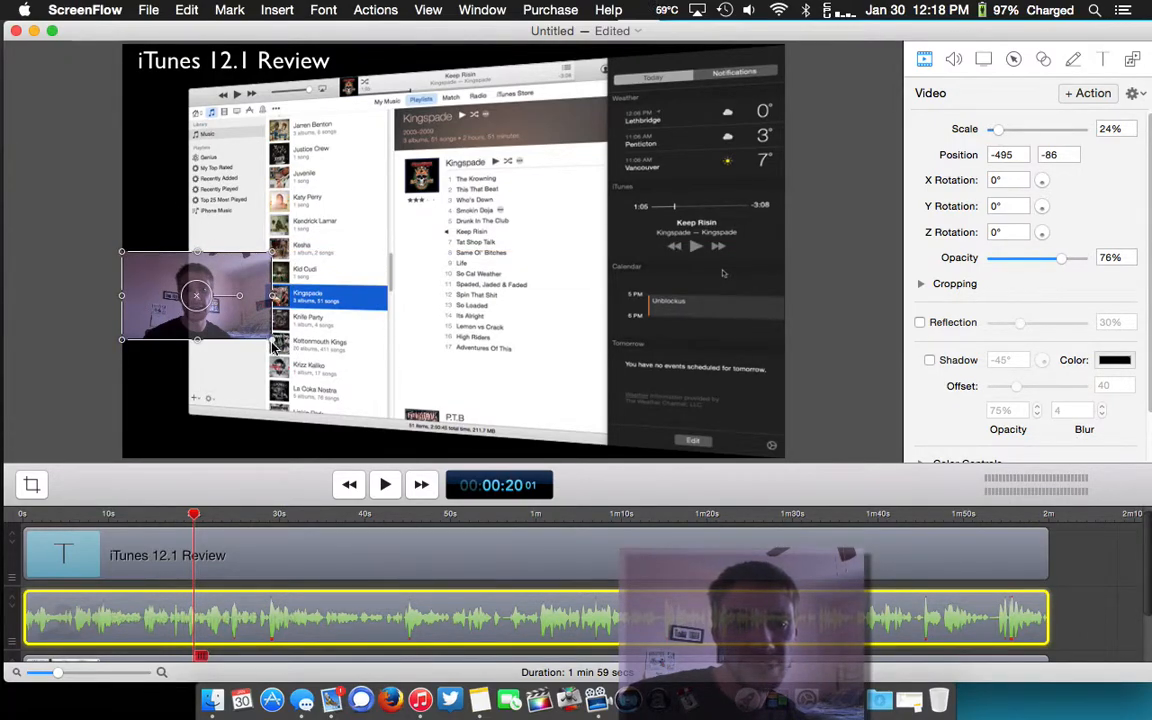
{"action": "left_click_drag", "start_coordinate": [272, 346], "coordinate": [232, 369]}
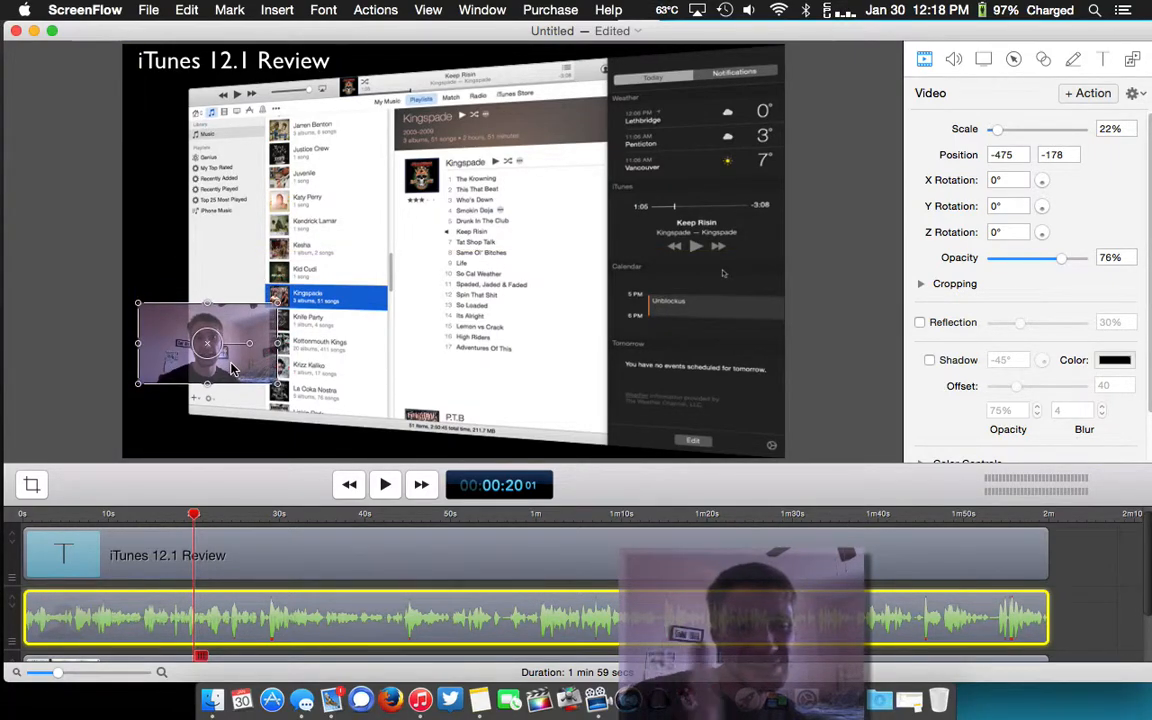
{"action": "left_click_drag", "start_coordinate": [140, 307], "coordinate": [141, 300]}
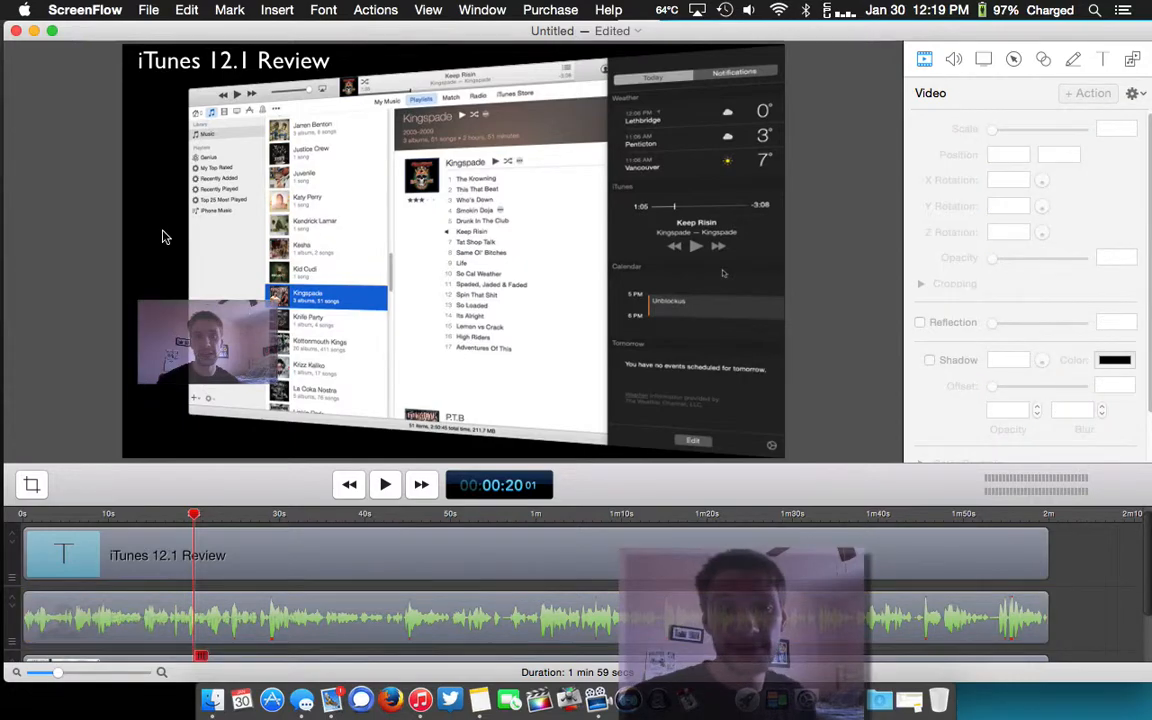
- Open the video export settings, look over the current preset's encoding options, and choose the "Lossless - ProRes with Alpha" preset
{"action": "left_click", "coordinate": [182, 10]}
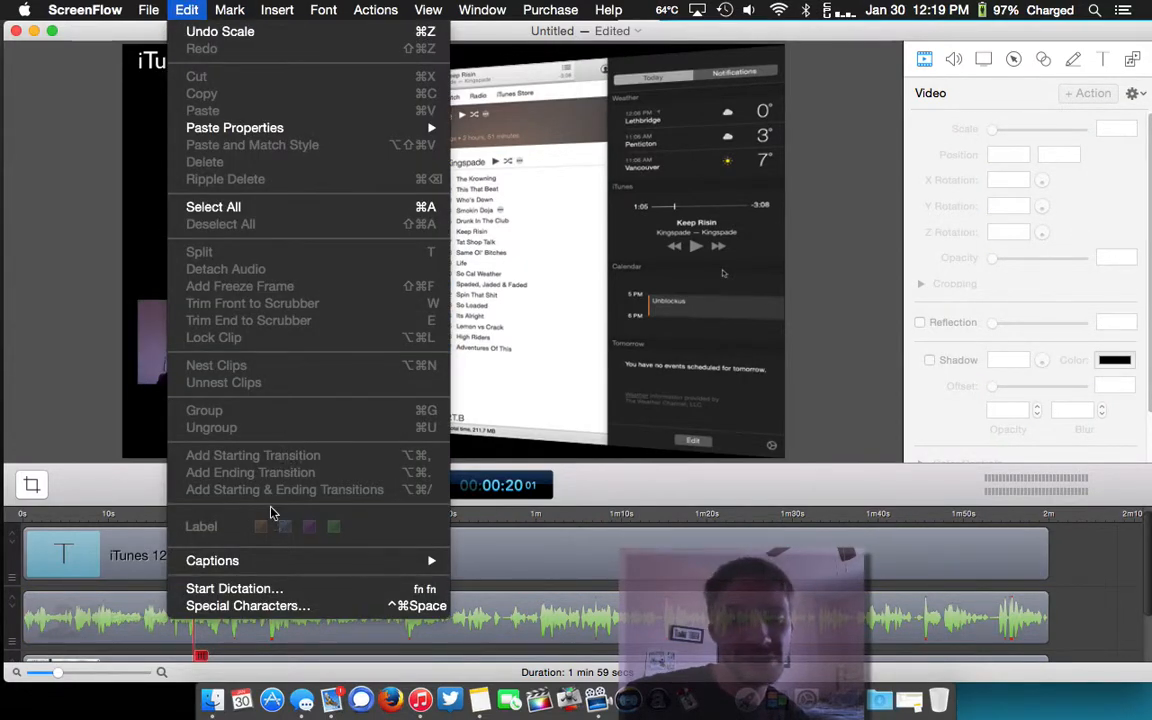
{"action": "mouse_move", "coordinate": [148, 10]}
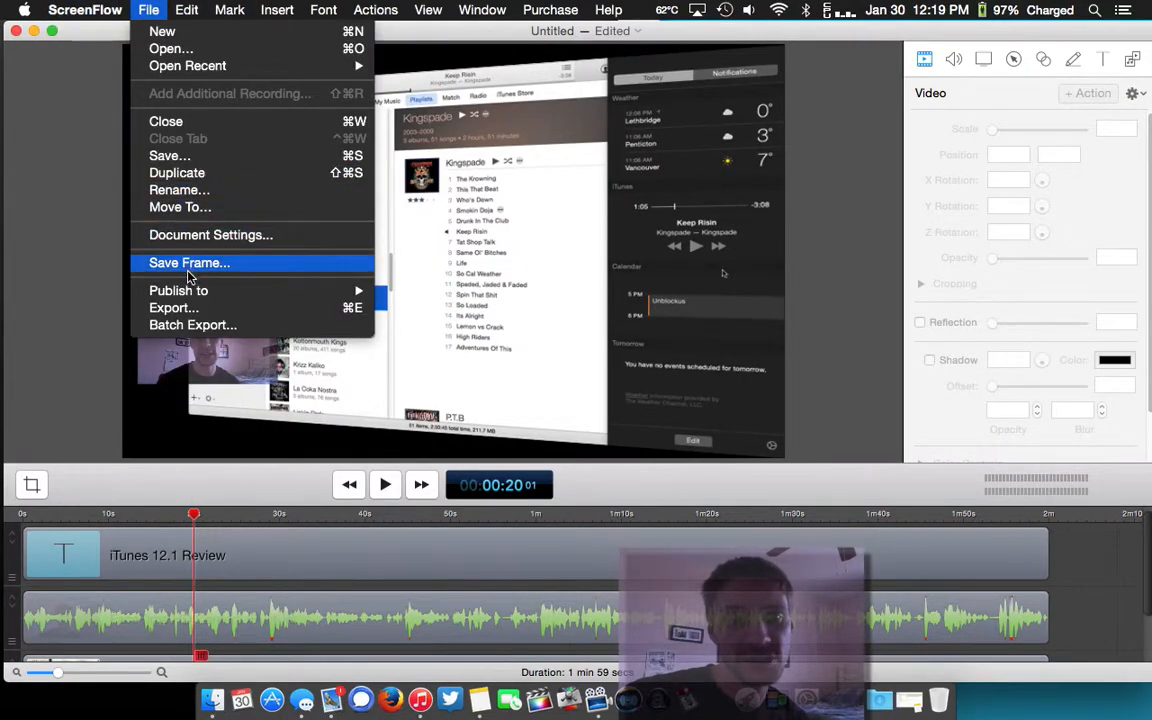
{"action": "left_click", "coordinate": [189, 312]}
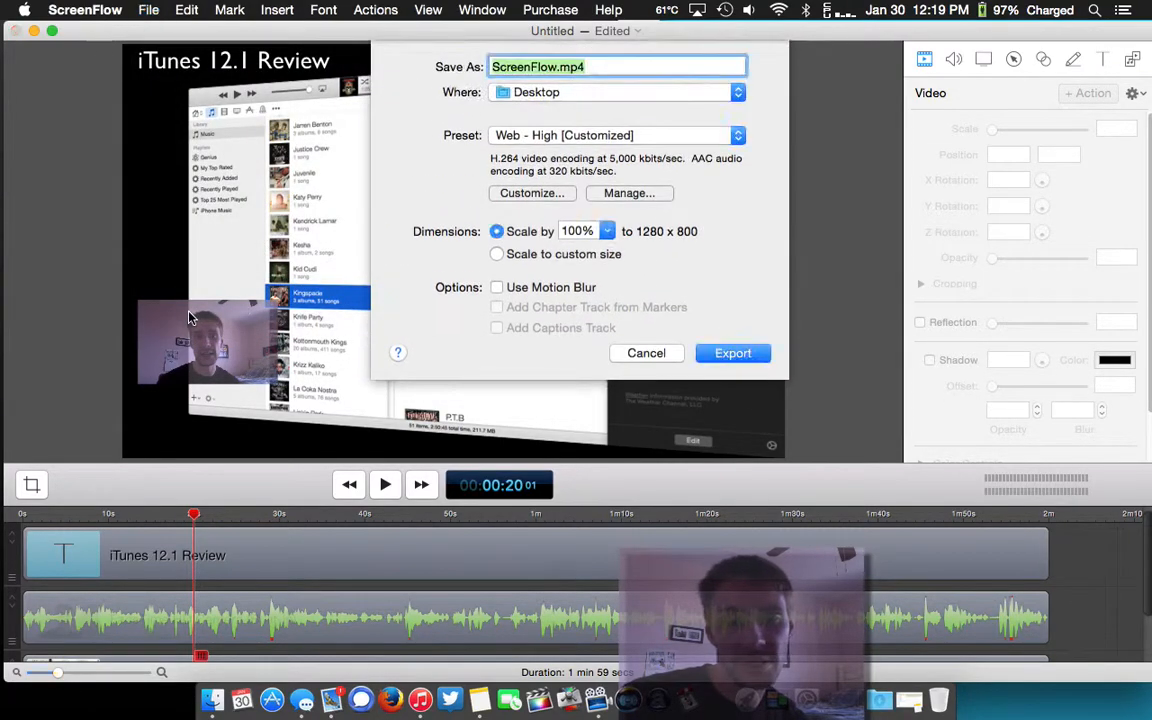
{"action": "left_click", "coordinate": [560, 194]}
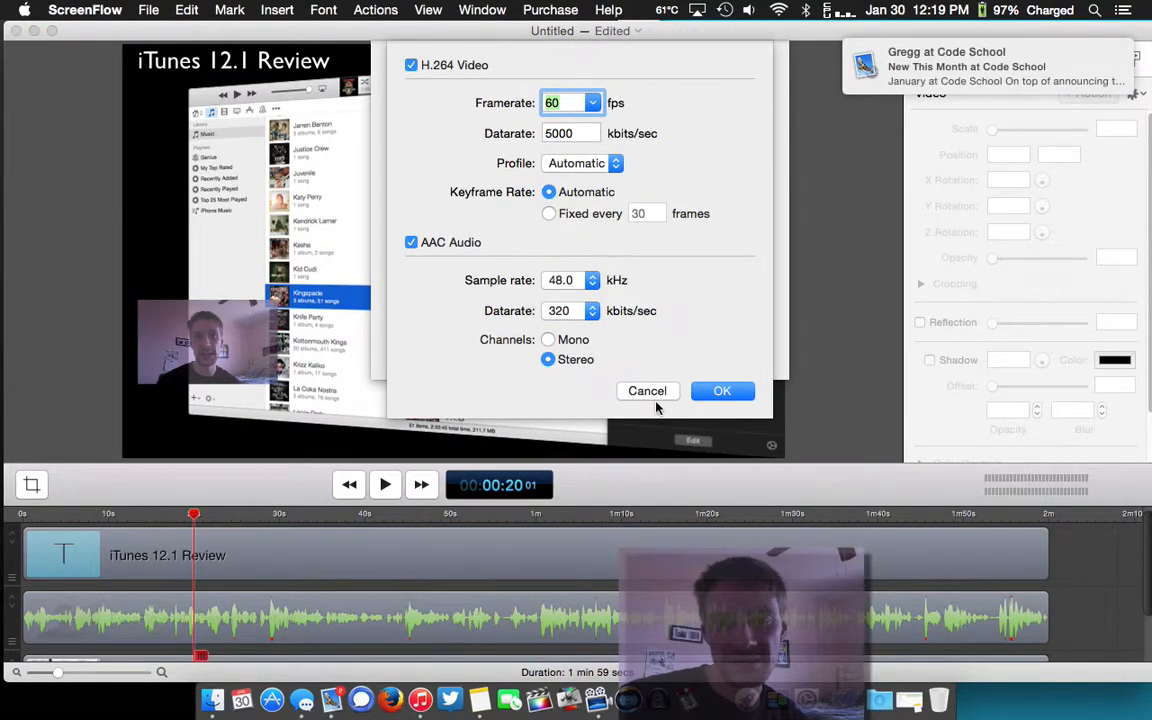
{"action": "left_click", "coordinate": [658, 396]}
{"action": "left_click", "coordinate": [641, 138]}
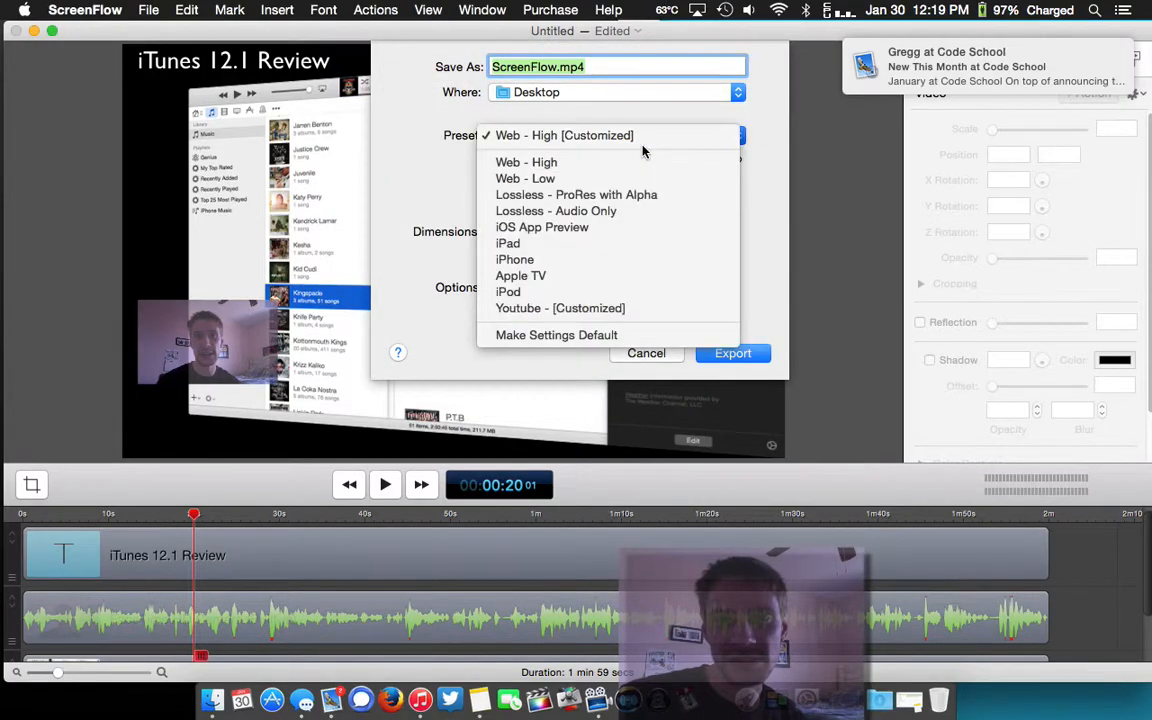
{"action": "left_click", "coordinate": [677, 195]}
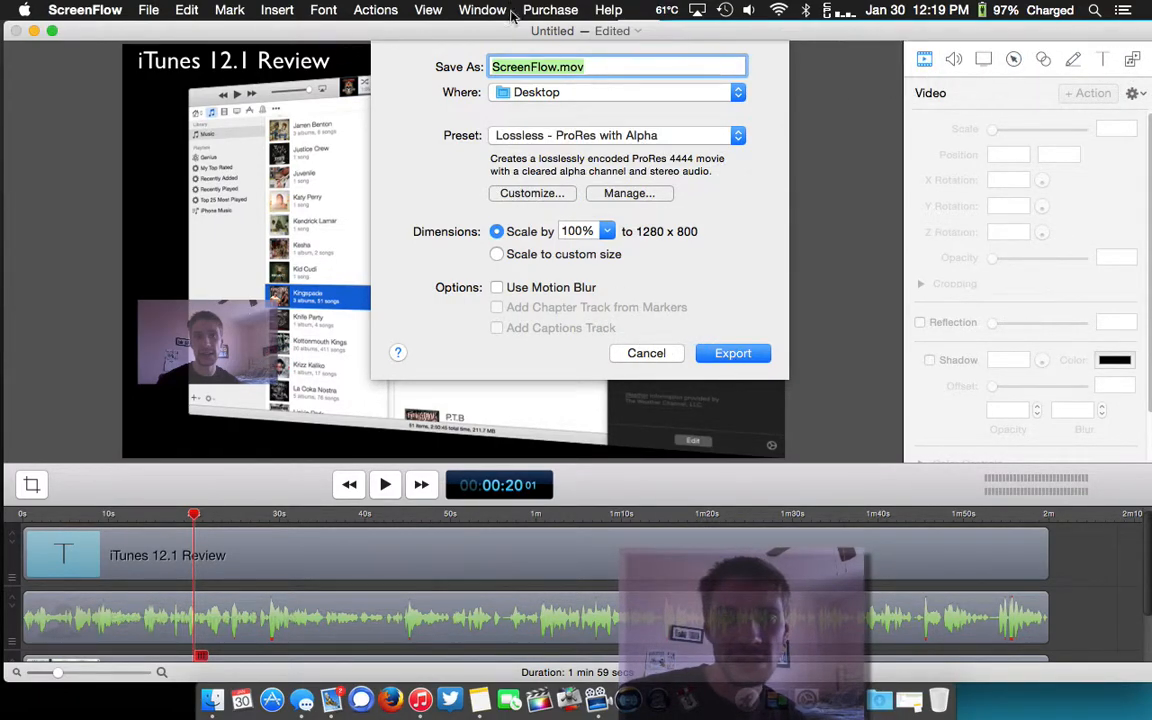
- Name the export file "itunes 12 review.mov" and start exporting it to the Desktop at 100% scale
{"action": "left_click", "coordinate": [559, 67]}
{"action": "key", "text": "BackSpace"}
{"action": "key", "text": "BackSpace"}
{"action": "key", "text": "BackSpace"}
{"action": "key", "text": "BackSpace"}
{"action": "key", "text": "BackSpace"}
{"action": "key", "text": "BackSpace"}
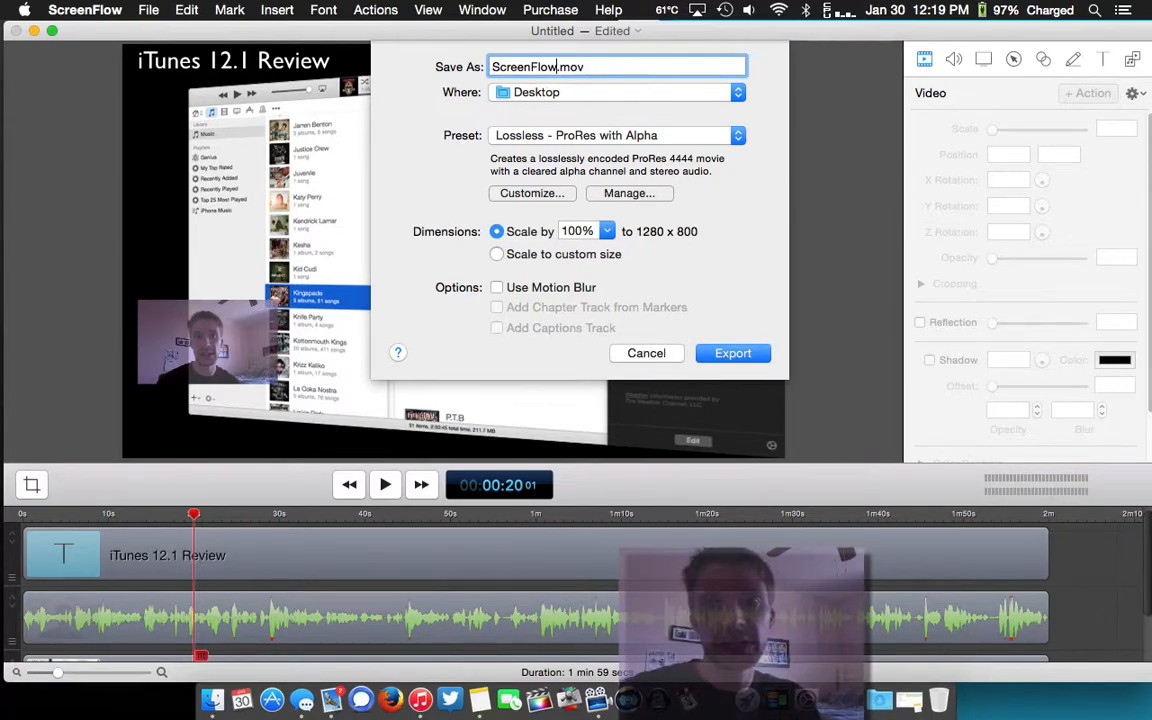
{"action": "key", "text": "BackSpace"}
{"action": "key", "text": "BackSpace"}
{"action": "key", "text": "BackSpace"}
{"action": "key", "text": "BackSpace"}
{"action": "type", "text": "It"}
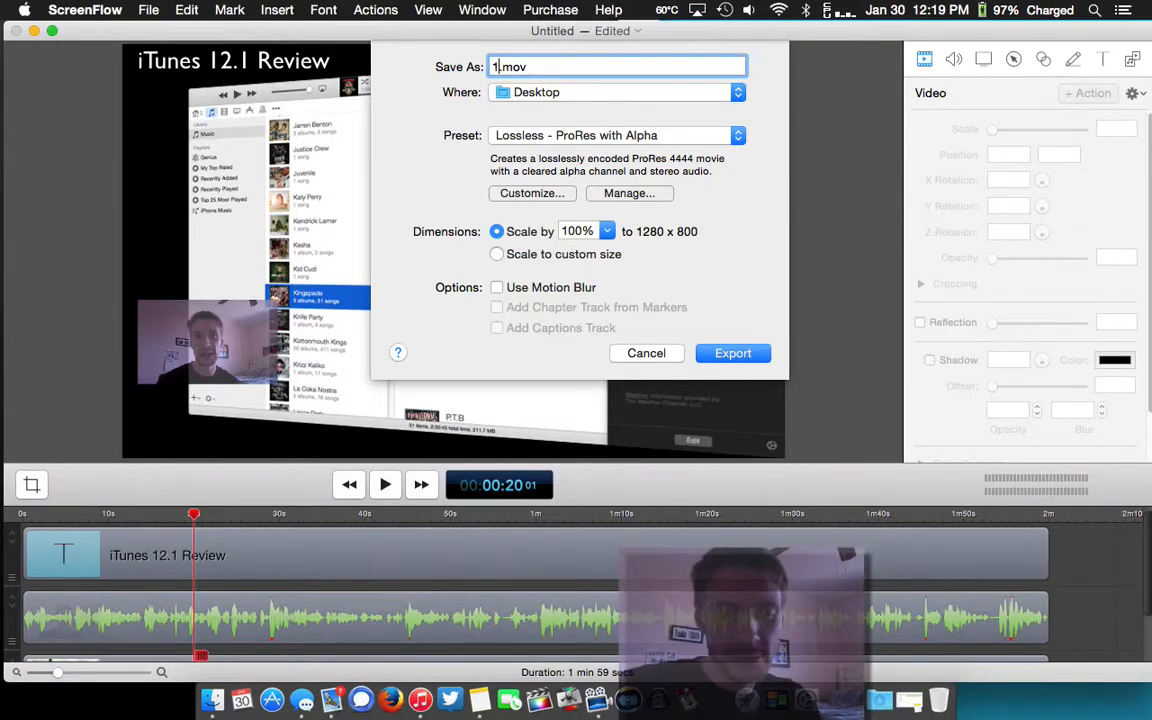
{"action": "key", "text": "BackSpace"}
{"action": "key", "text": "BackSpace"}
{"action": "type", "text": "itunes 12 "}
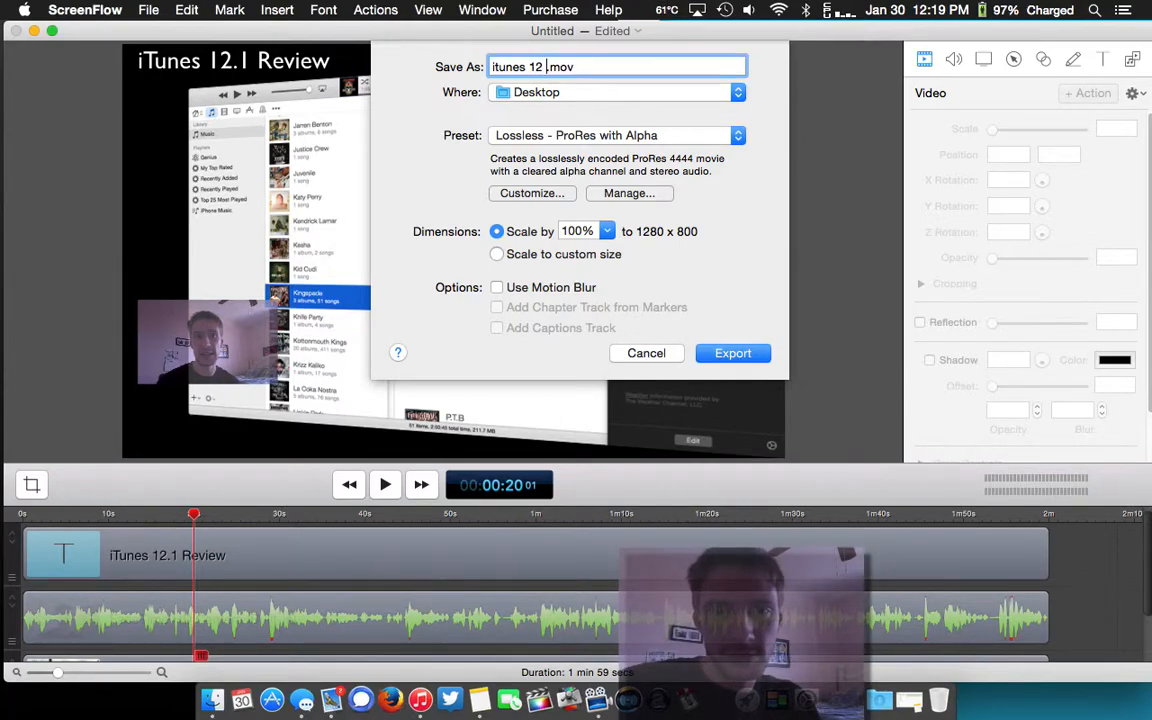
{"action": "type", "text": "review"}
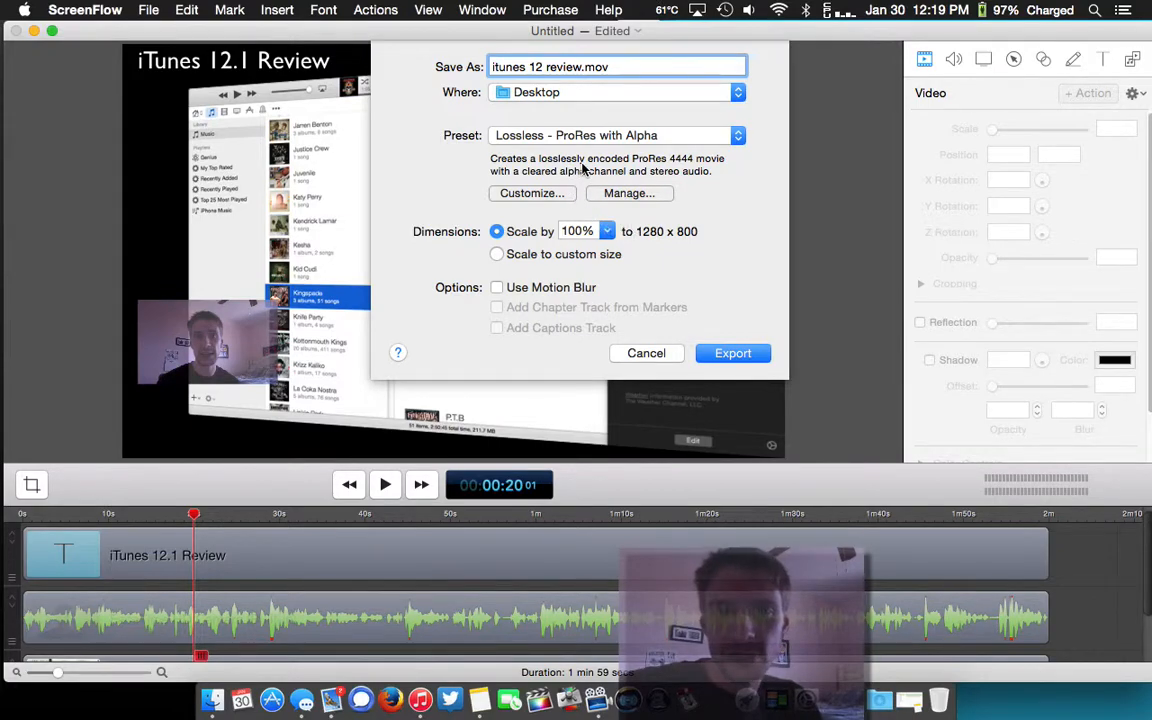
{"action": "left_click", "coordinate": [733, 353]}
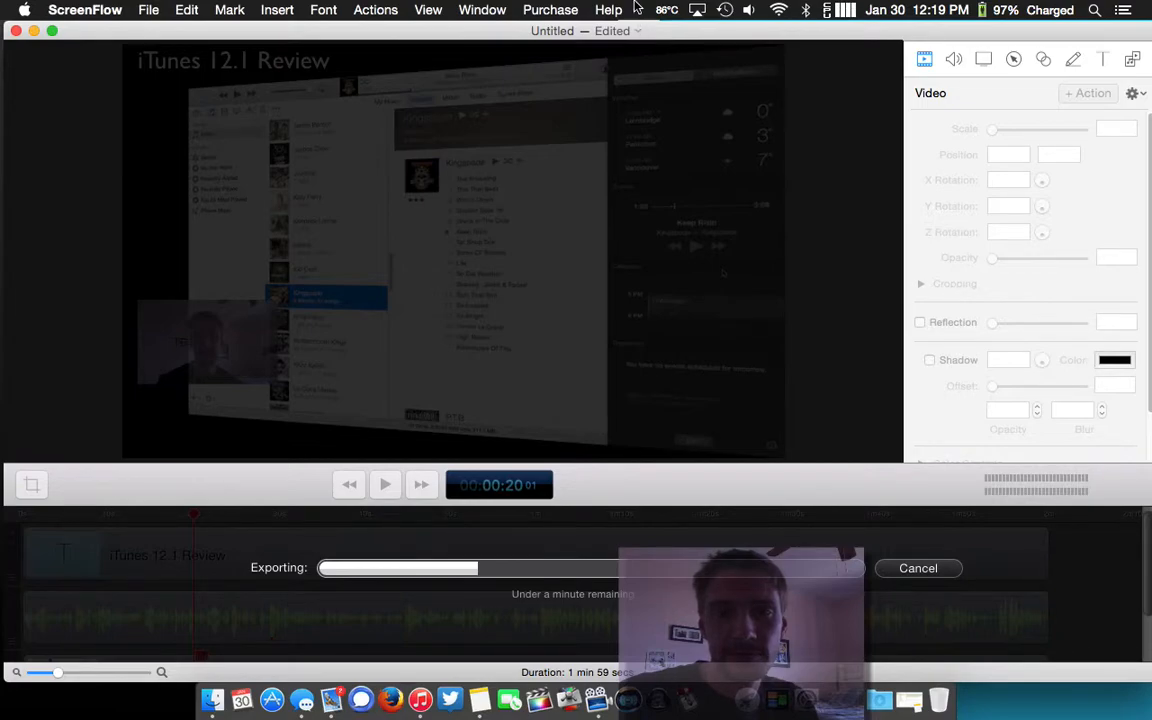
- Switch to Finder while the export is running
{"action": "left_click", "coordinate": [212, 700]}
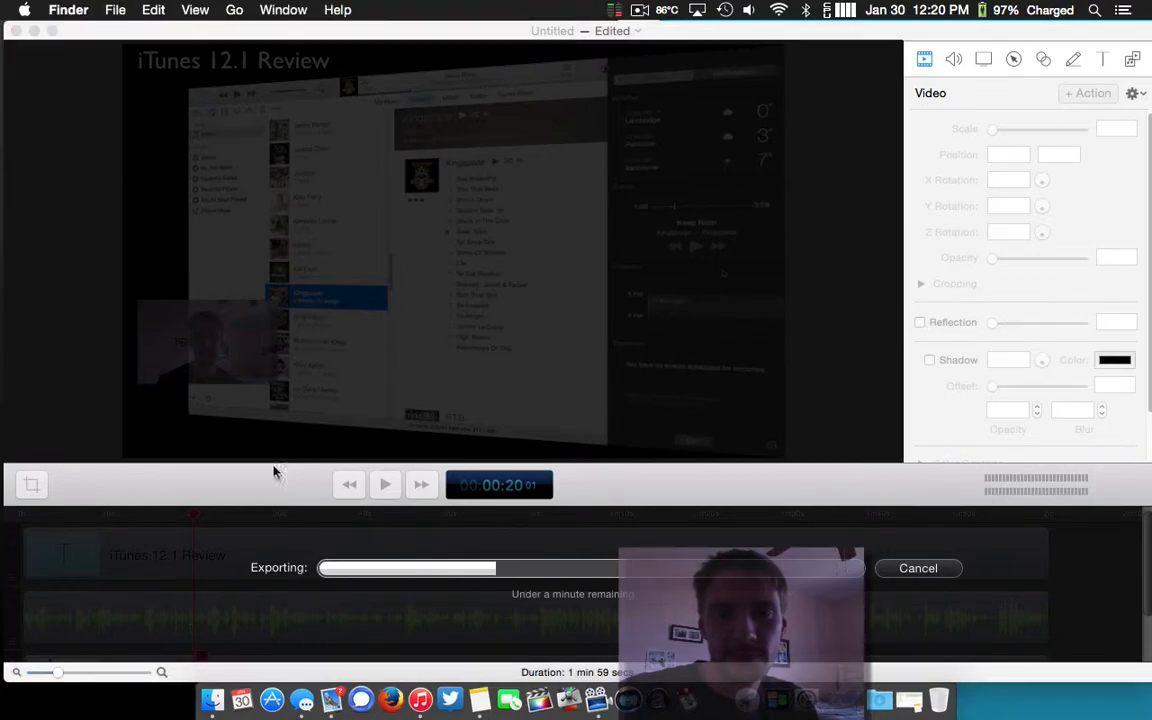